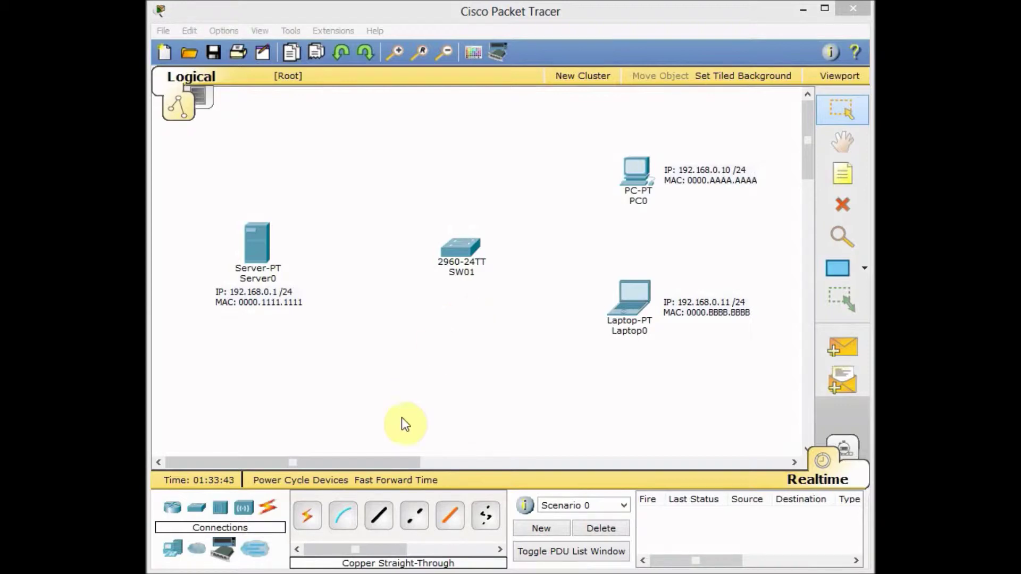
Connect Server0 FastEthernet0 to SW01 Fa0/24 with a copper straight-through cable
{"action": "left_click", "coordinate": [378, 515]}
{"action": "left_click", "coordinate": [257, 250]}
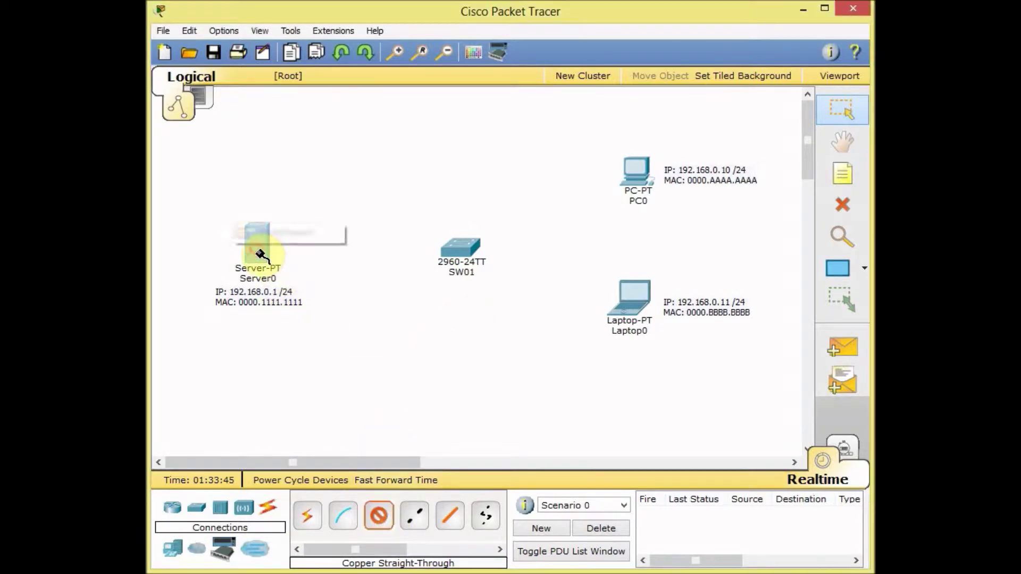
{"action": "left_click", "coordinate": [289, 234]}
{"action": "left_click", "coordinate": [460, 248]}
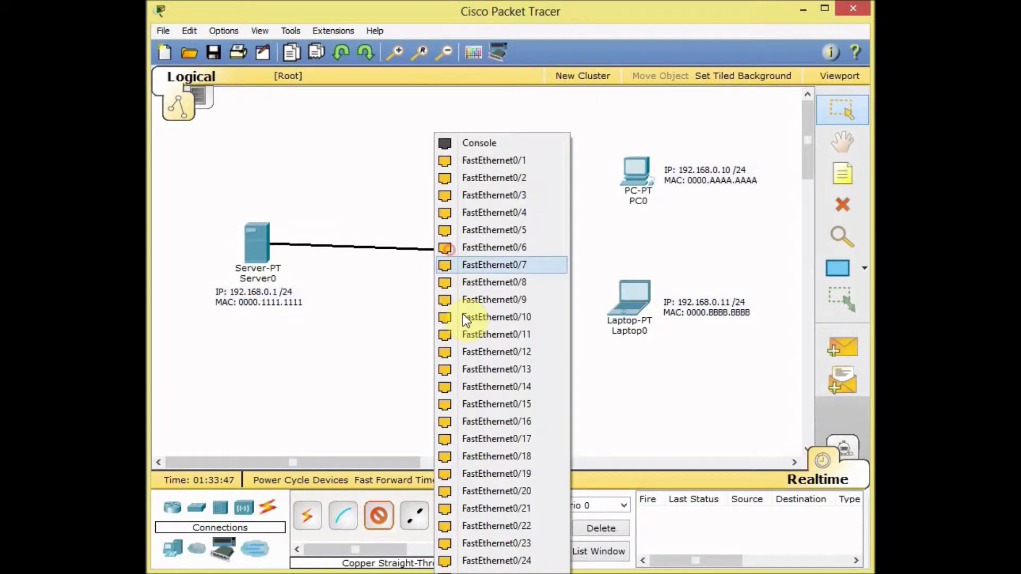
{"action": "left_click", "coordinate": [515, 563]}
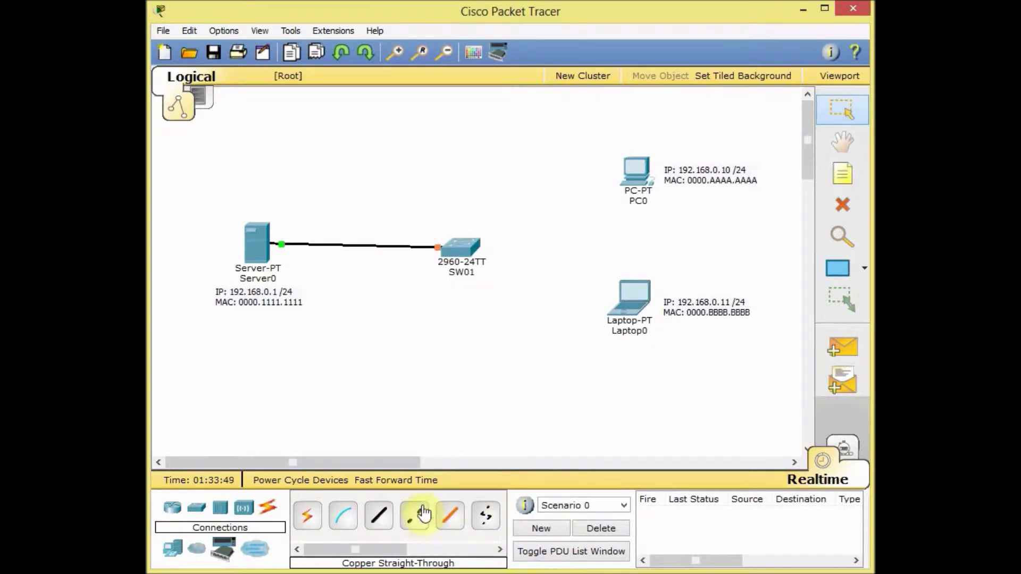
Cable PC0 FastEthernet0 to SW01 Fa0/1 with a copper straight-through link
{"action": "left_click", "coordinate": [637, 170]}
{"action": "left_click", "coordinate": [648, 186]}
{"action": "left_click", "coordinate": [479, 246]}
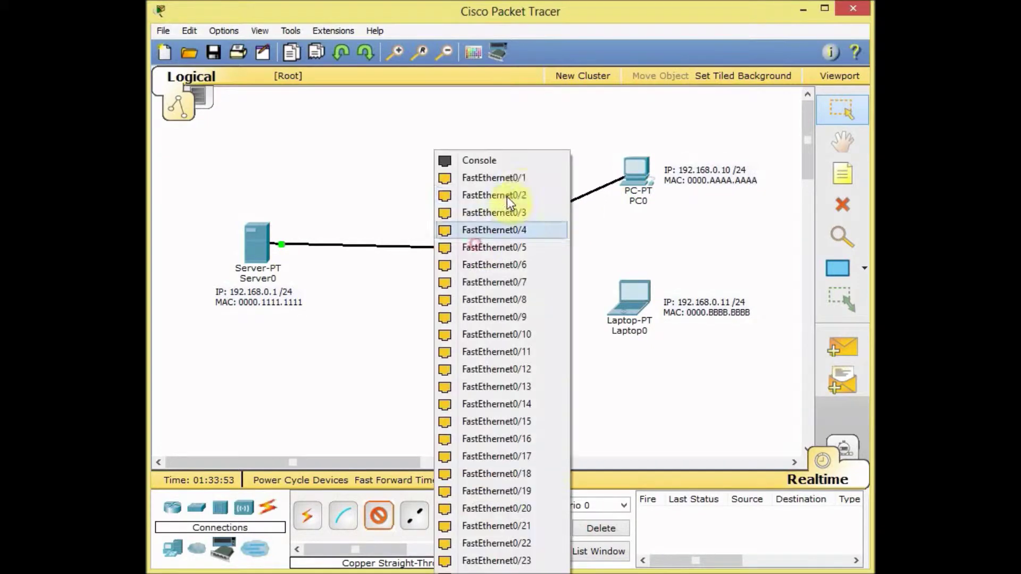
{"action": "left_click", "coordinate": [521, 180]}
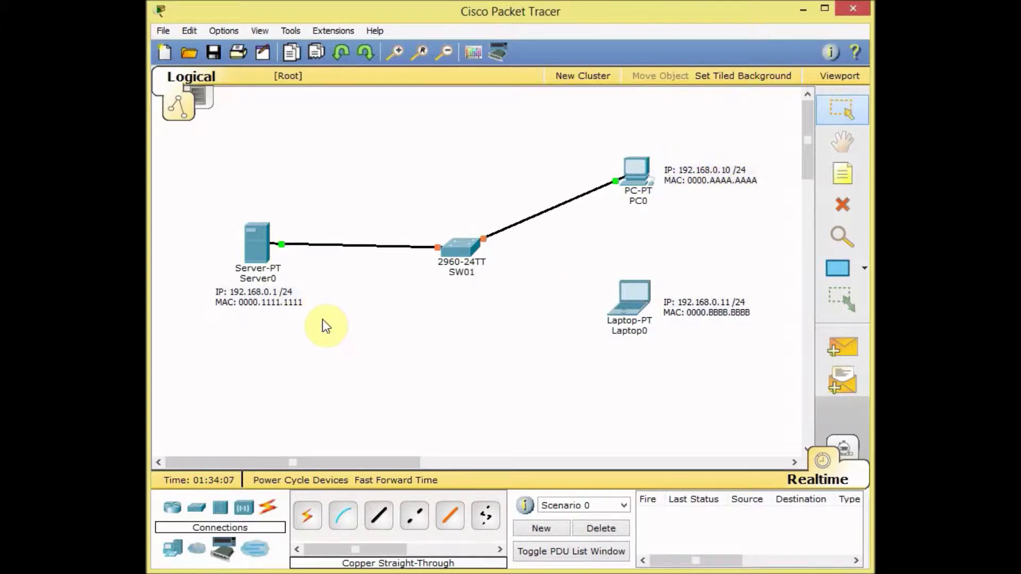
{"action": "left_click", "coordinate": [254, 242]}
{"action": "left_click_drag", "start_coordinate": [615, 104], "coordinate": [512, 108]}
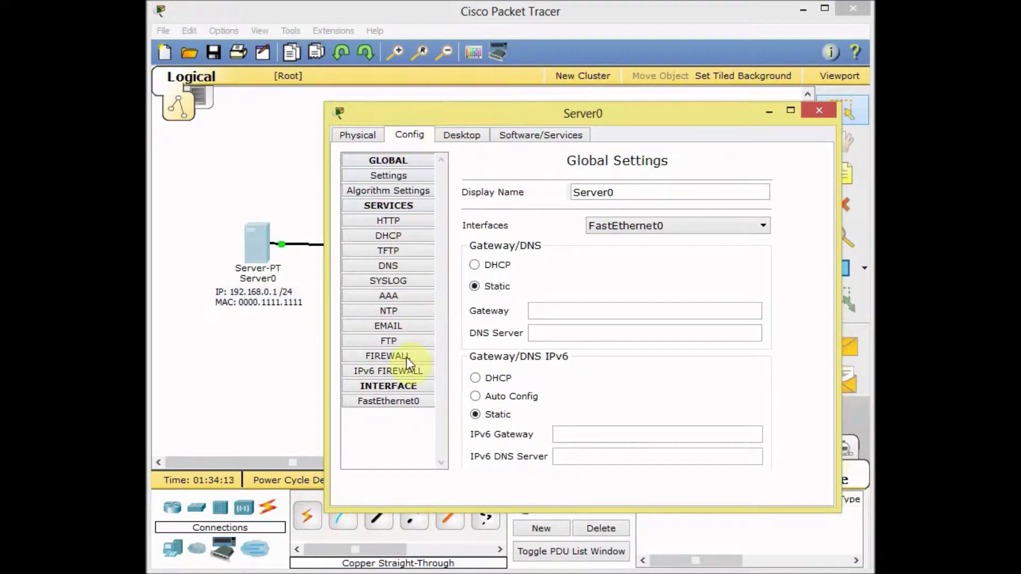
{"action": "left_click", "coordinate": [385, 402]}
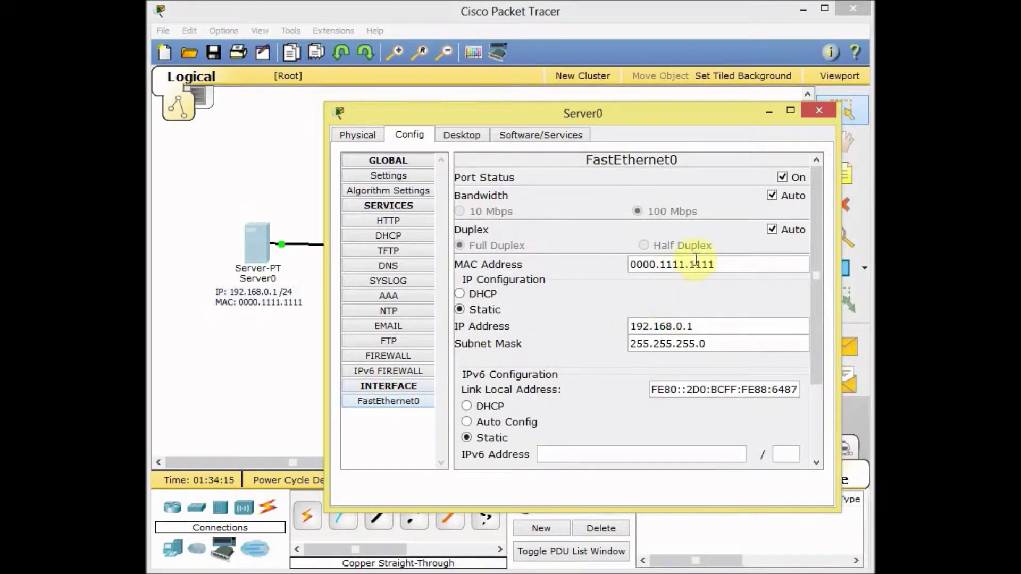
{"action": "left_click", "coordinate": [810, 113]}
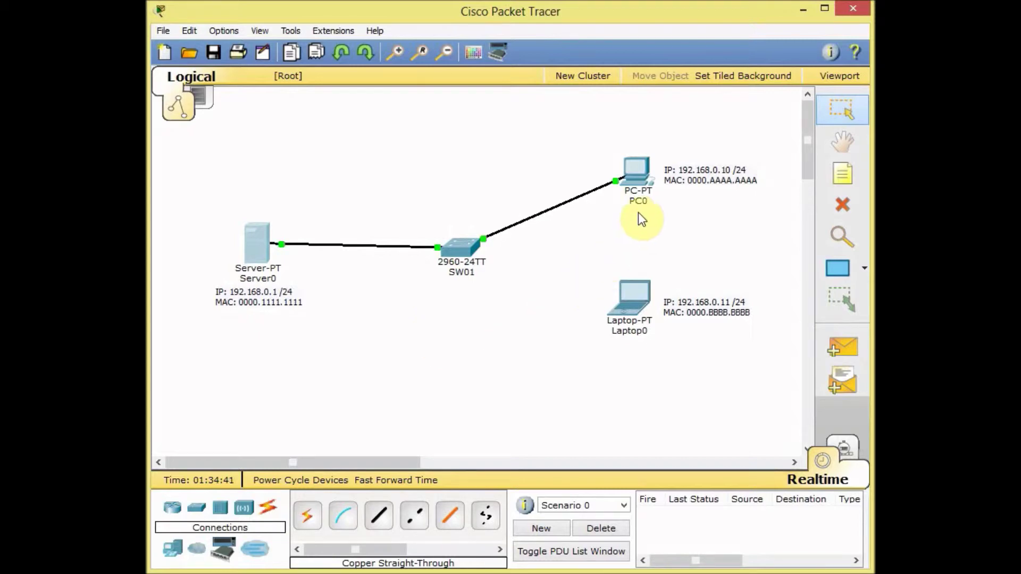
{"action": "left_click", "coordinate": [419, 322]}
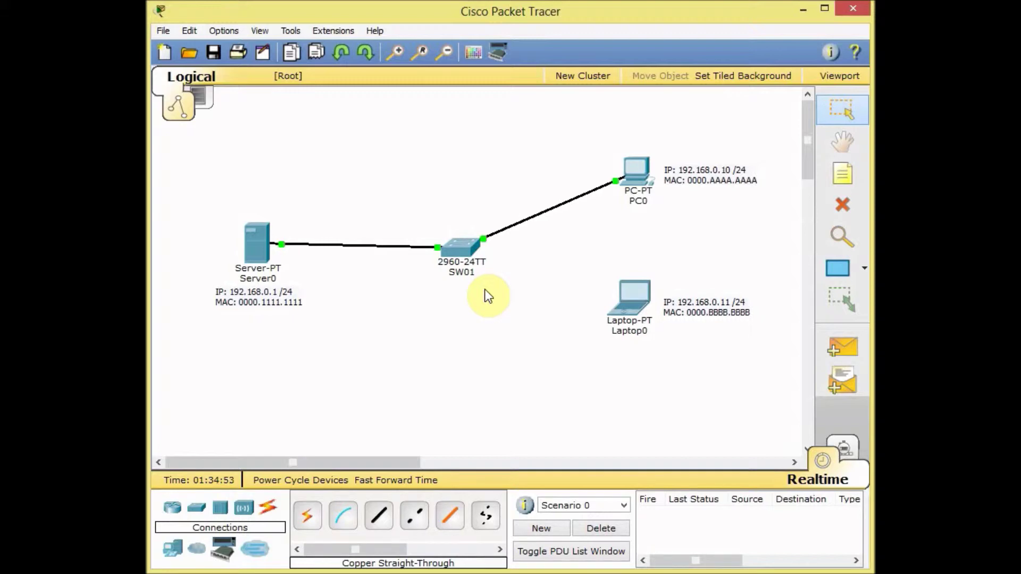
Run ipconfig in PC0's command prompt to show address 192.168.0.10
{"action": "left_click", "coordinate": [634, 183]}
{"action": "left_click_drag", "start_coordinate": [764, 112], "coordinate": [689, 110]}
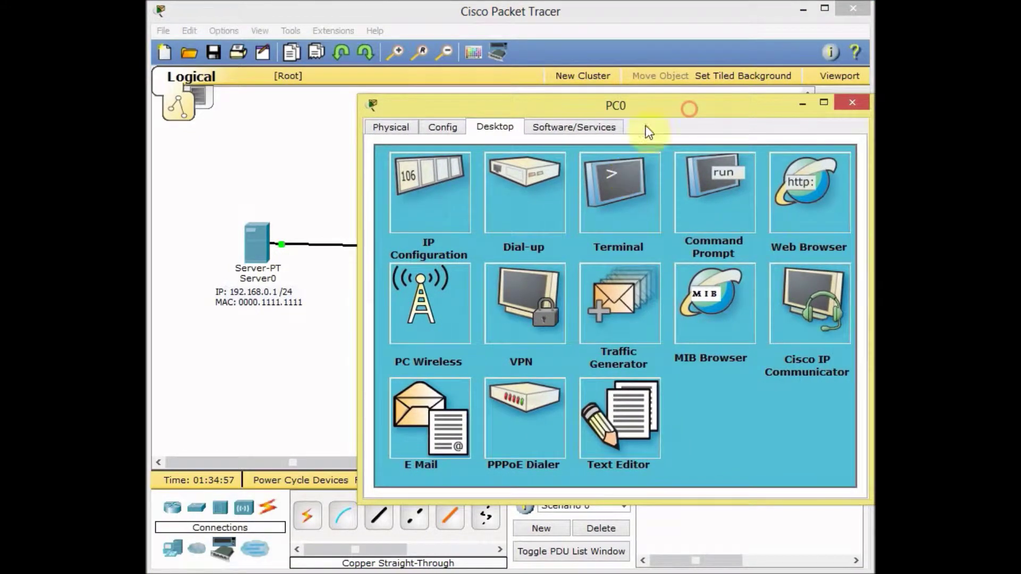
{"action": "left_click", "coordinate": [715, 185]}
{"action": "type", "text": "ipconfig"}
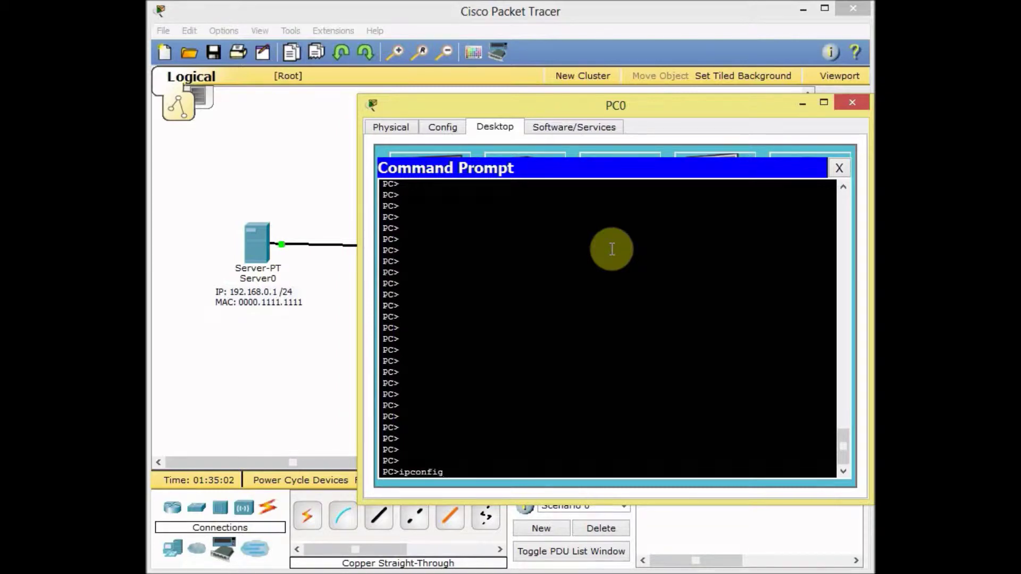
{"action": "key", "text": "Return"}
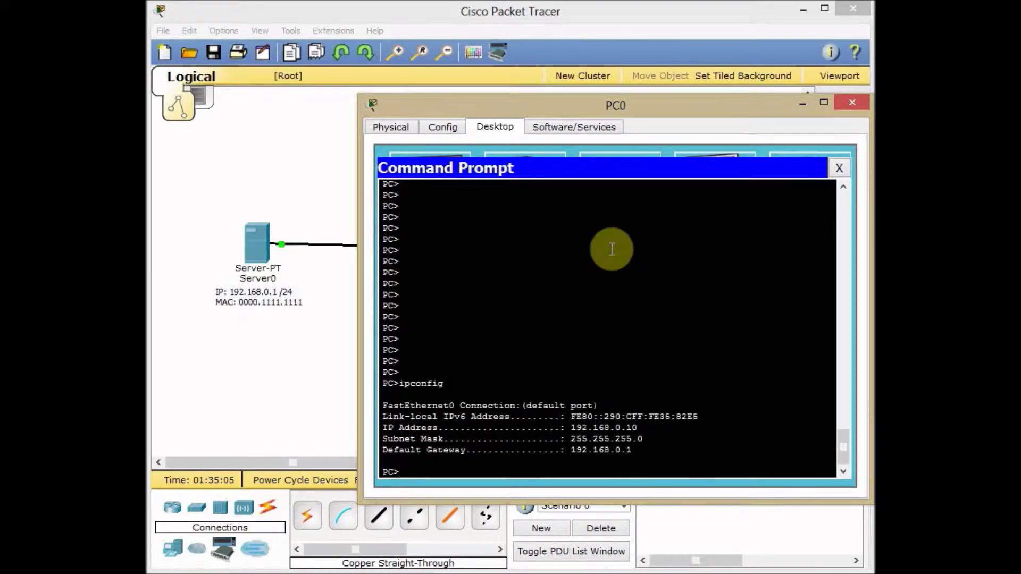
Run ipconfig /all to show MAC 0000.AAAA.AAAA, then stage ping 192.168.0.1
{"action": "key", "text": "Up"}
{"action": "type", "text": "/all"}
{"action": "key", "text": "Return"}
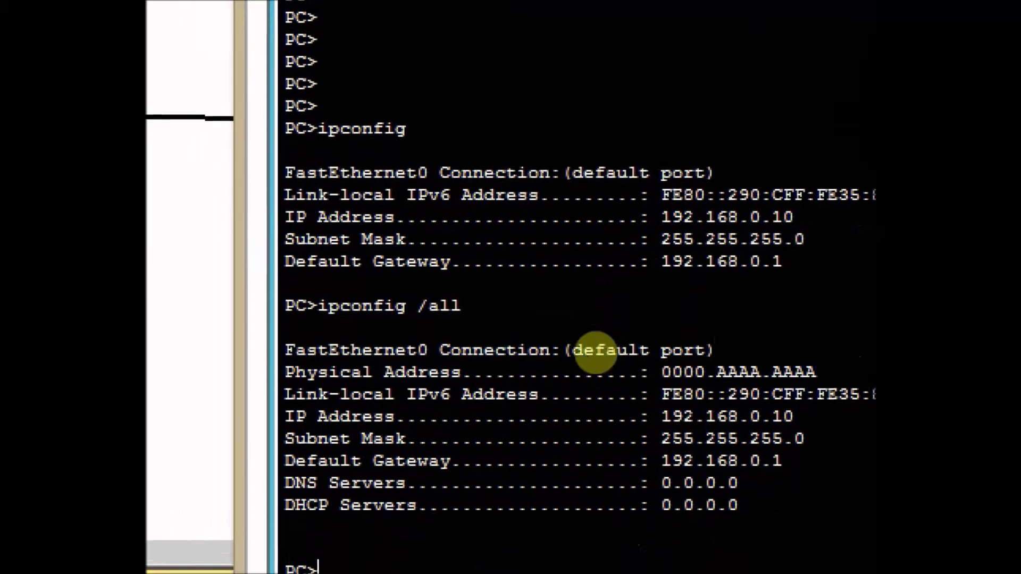
{"action": "left_click", "coordinate": [548, 369]}
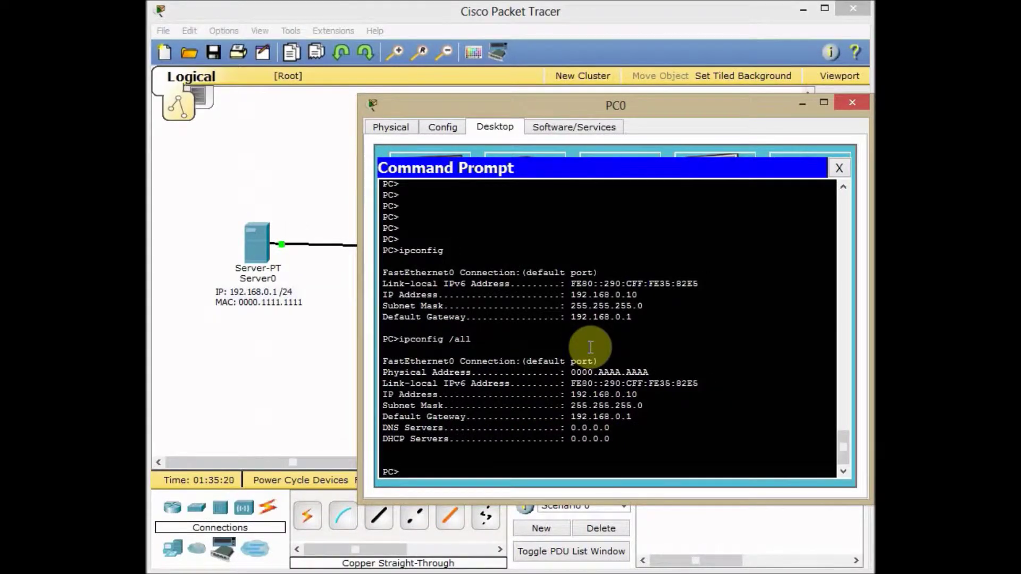
{"action": "type", "text": "ping 192.168.0.1"}
{"action": "left_click", "coordinate": [319, 365]}
Enter enable mode on SW01's CLI and run show mac-address-table, which lists no entries
{"action": "left_click", "coordinate": [455, 254]}
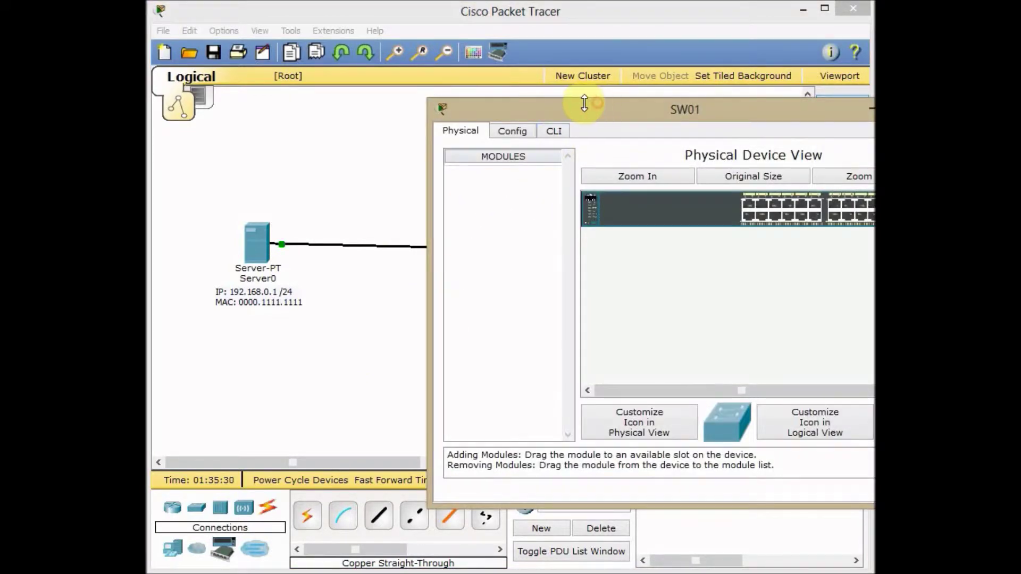
{"action": "left_click_drag", "start_coordinate": [560, 109], "coordinate": [489, 109]}
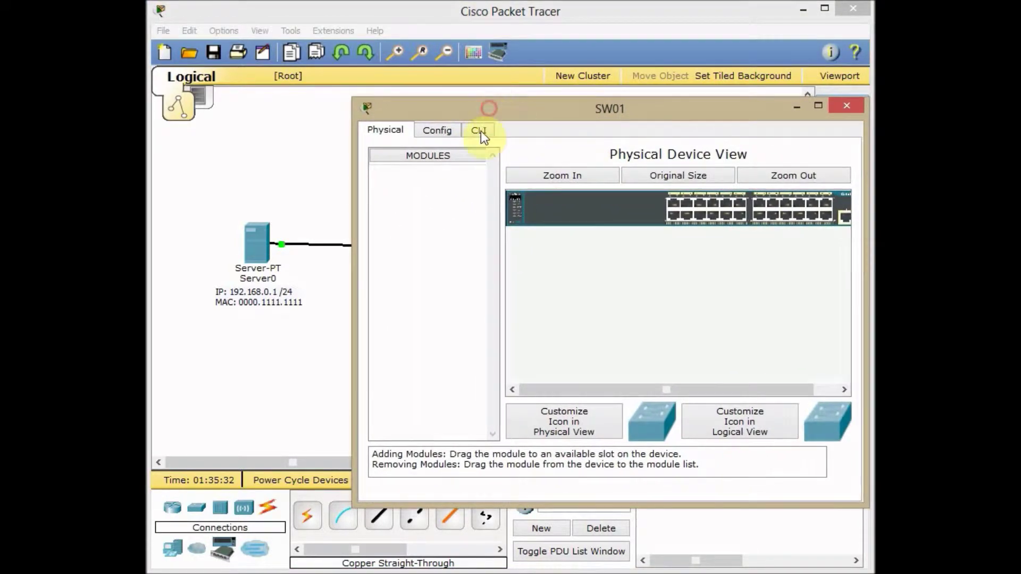
{"action": "left_click", "coordinate": [481, 131]}
{"action": "key", "text": "Return"}
{"action": "key", "text": "Return"}
{"action": "key", "text": "Return"}
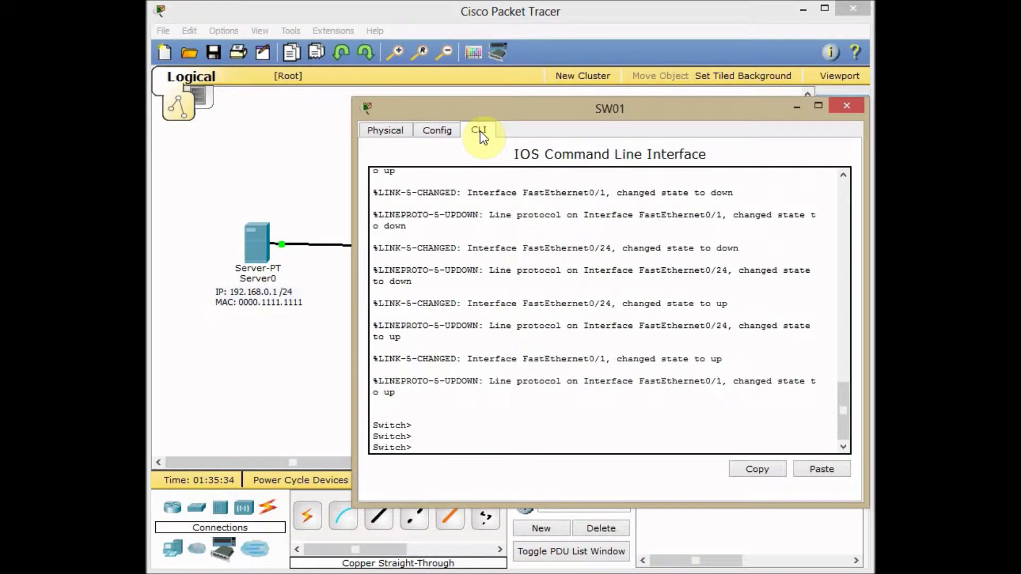
{"action": "type", "text": "en"}
{"action": "key", "text": "Return"}
{"action": "key", "text": "Return"}
{"action": "key", "text": "Return"}
{"action": "type", "text": "show mac-a"}
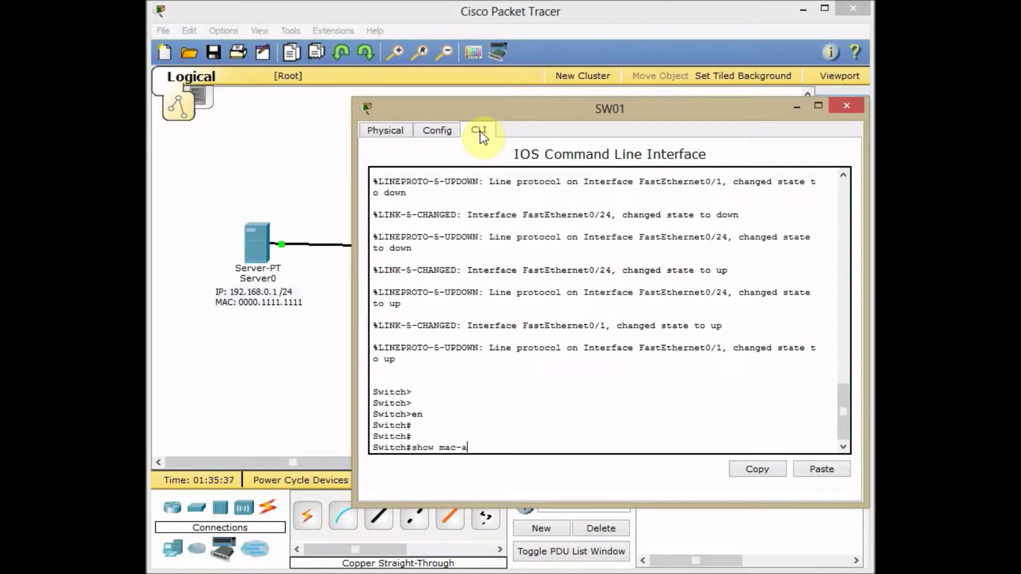
{"action": "key", "text": "Tab"}
{"action": "key", "text": "Return"}
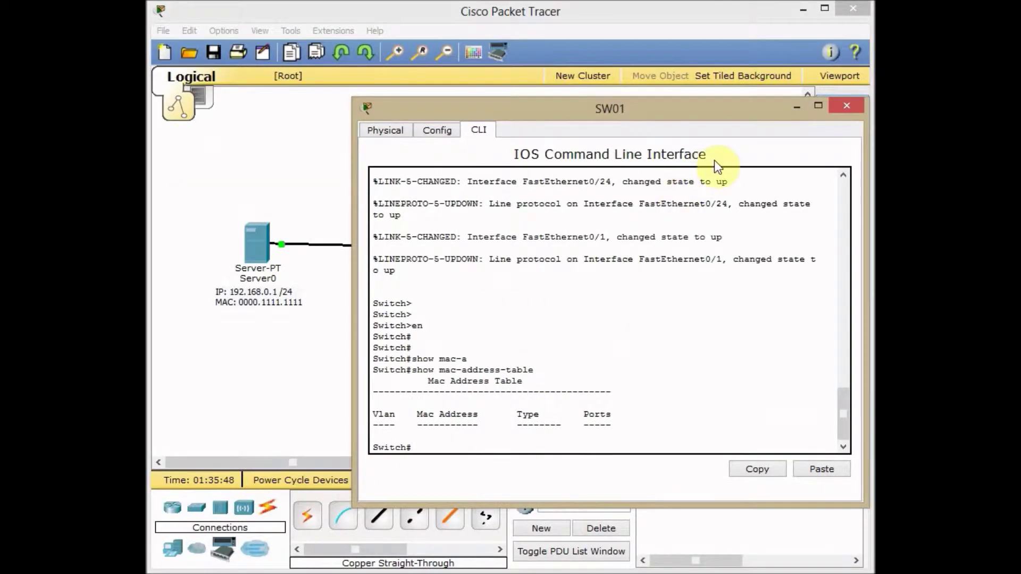
Send the ping to 192.168.0.1 from PC0's command prompt
{"action": "left_click", "coordinate": [797, 110]}
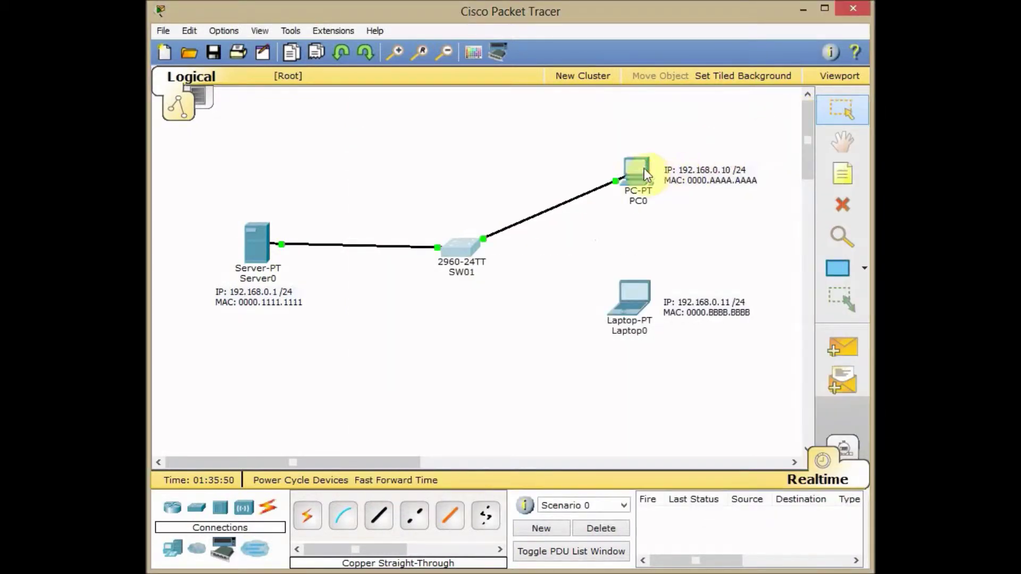
{"action": "left_click", "coordinate": [638, 169]}
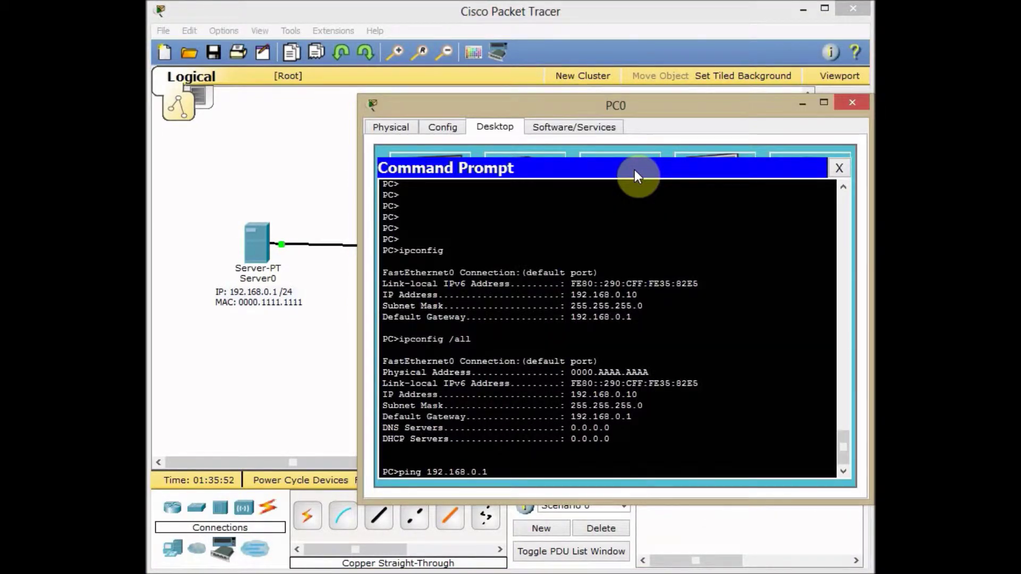
{"action": "key", "text": "Return"}
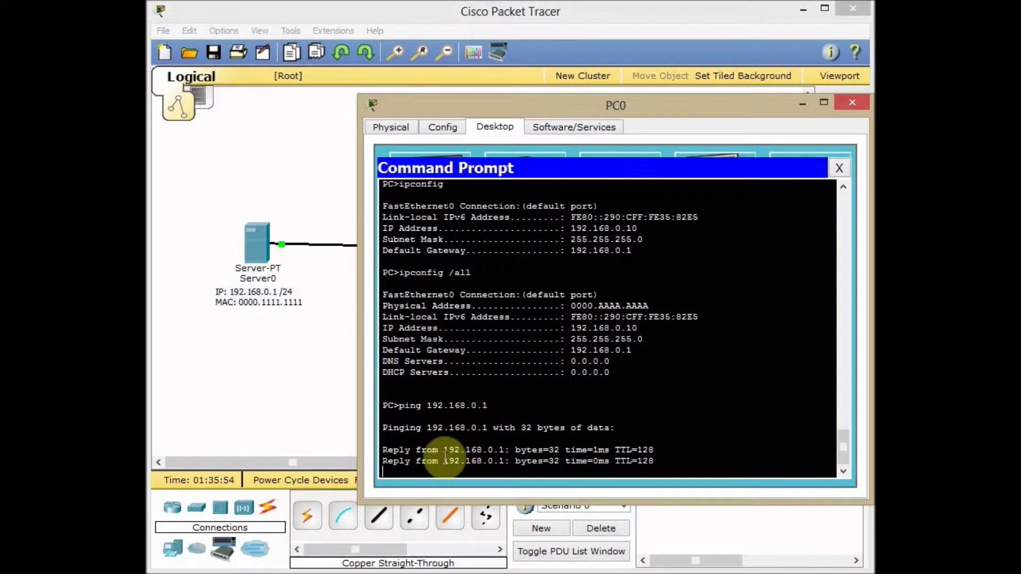
{"action": "left_click", "coordinate": [838, 168]}
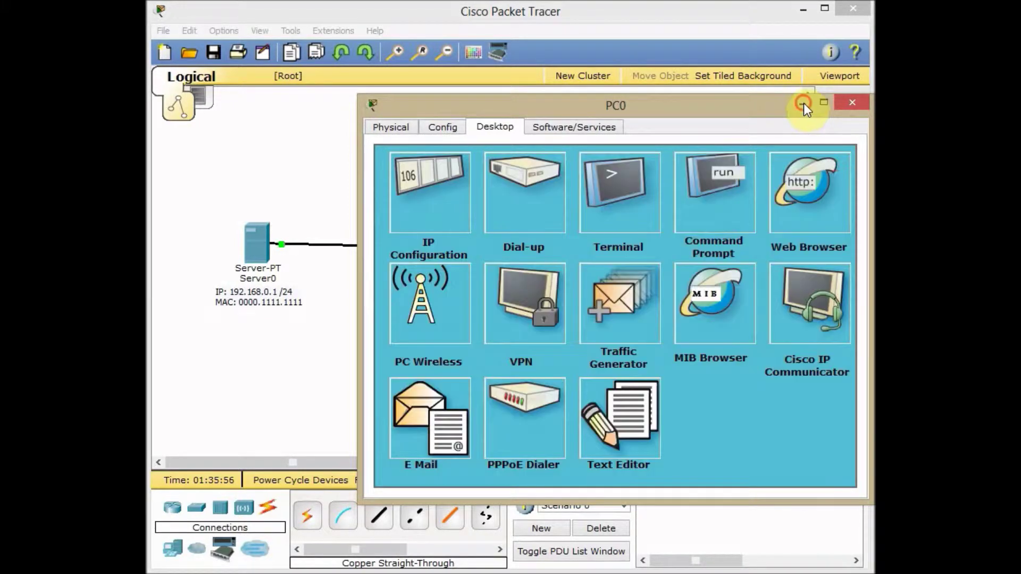
{"action": "left_click", "coordinate": [802, 104]}
Rerun show mac-address-table on SW01, now listing 0000.1111.1111 on Fa0/24 and 0000.aaaa.aaaa on Fa0/1
{"action": "left_click", "coordinate": [463, 254]}
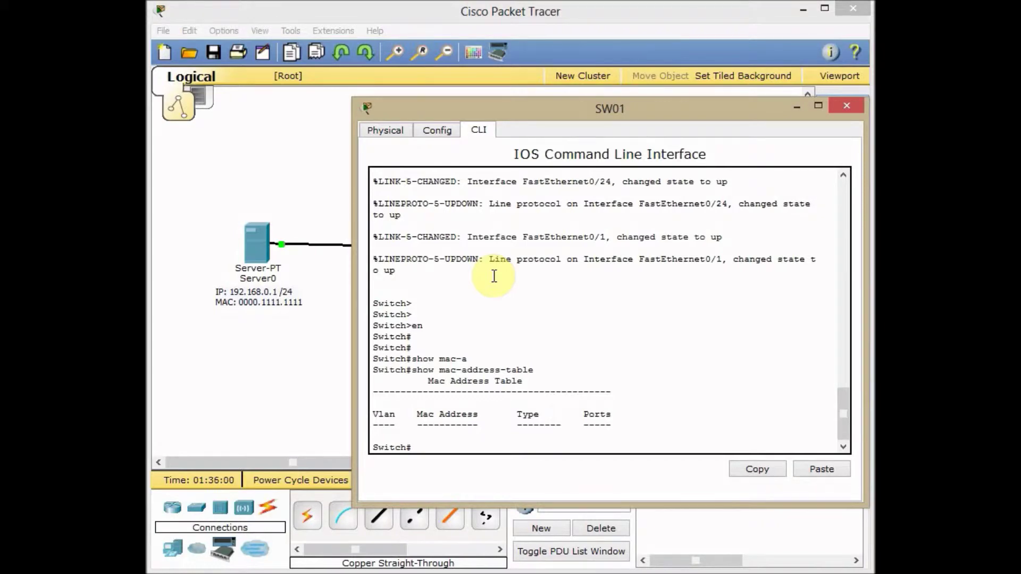
{"action": "left_click", "coordinate": [494, 276]}
{"action": "key", "text": "Up"}
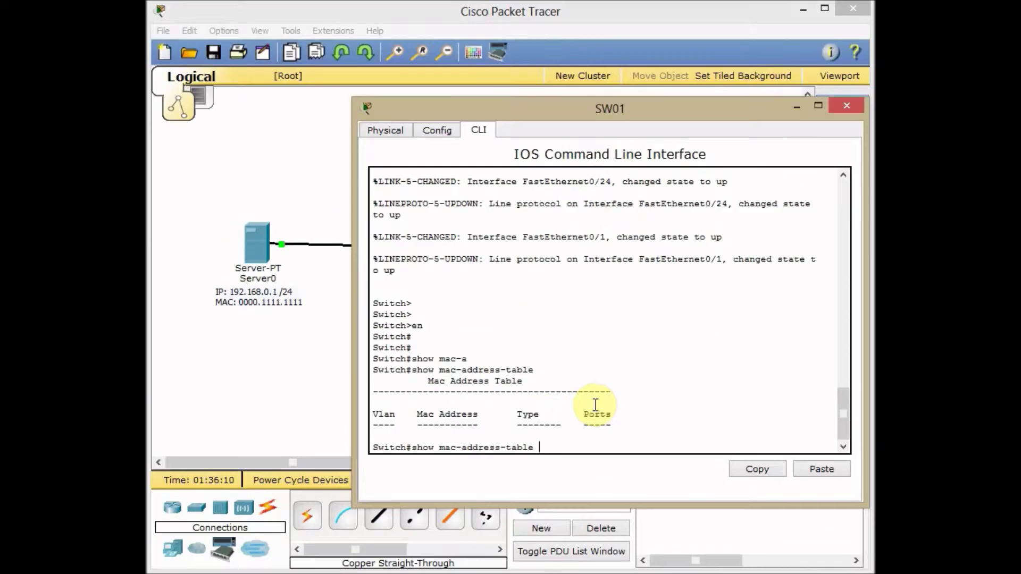
{"action": "key", "text": "Return"}
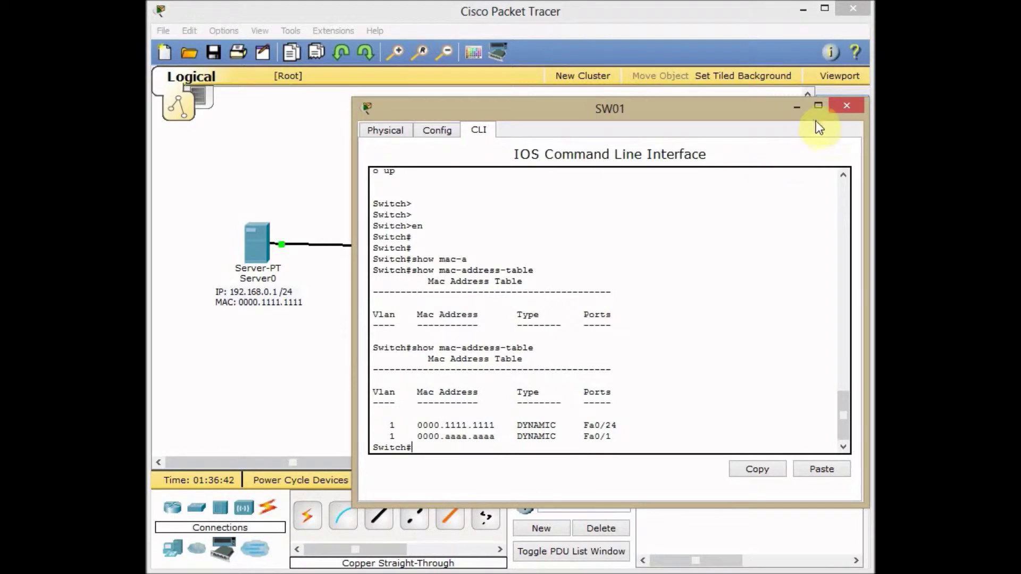
Minimize and reopen SW01's CLI so its MAC table with Fa0/24 and Fa0/1 entries shows again
{"action": "left_click", "coordinate": [797, 107]}
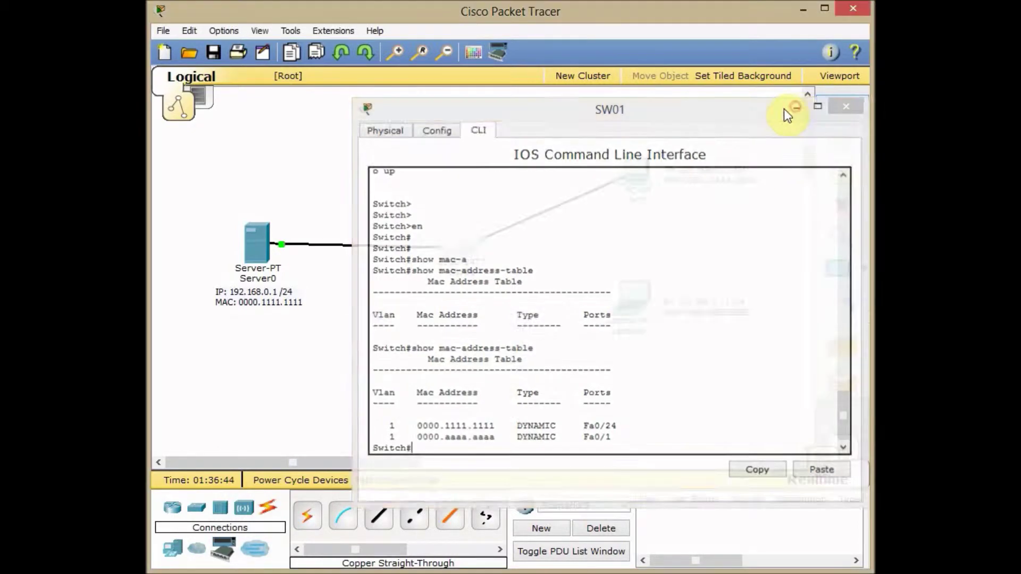
{"action": "left_click", "coordinate": [687, 207]}
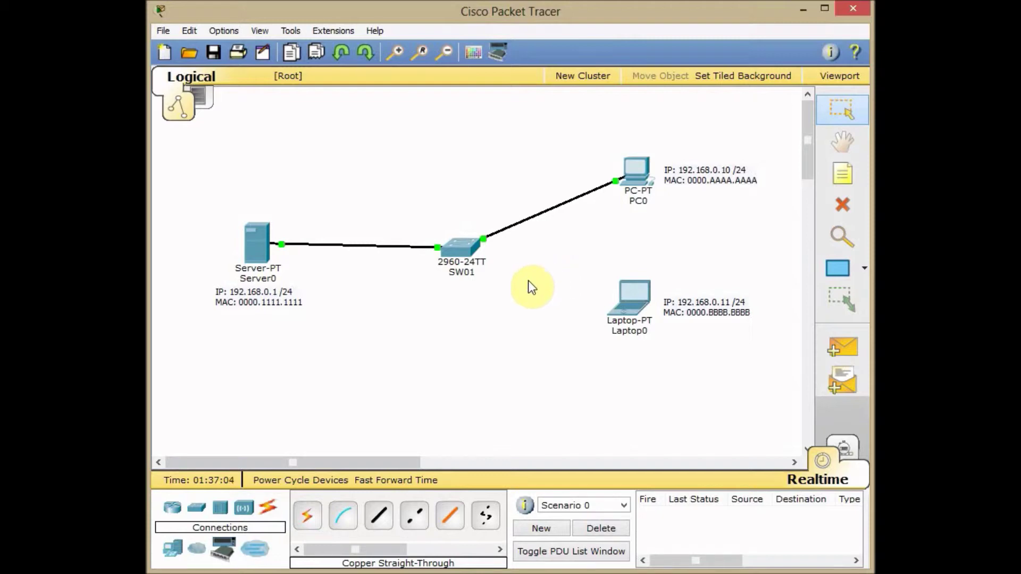
{"action": "left_click", "coordinate": [464, 252]}
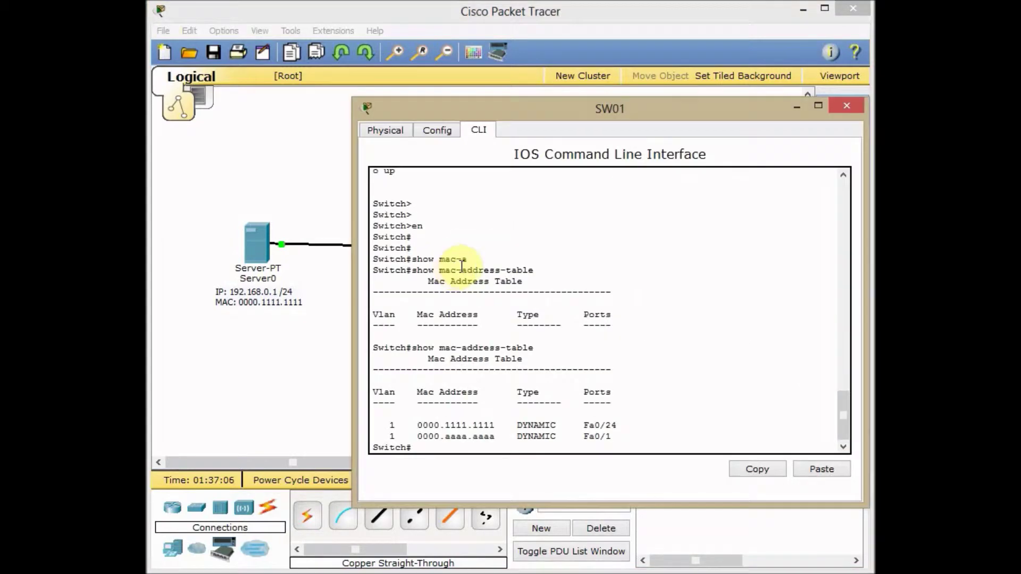
Enter global configuration with conf t and select interface Fa0/1
{"action": "left_click", "coordinate": [556, 354]}
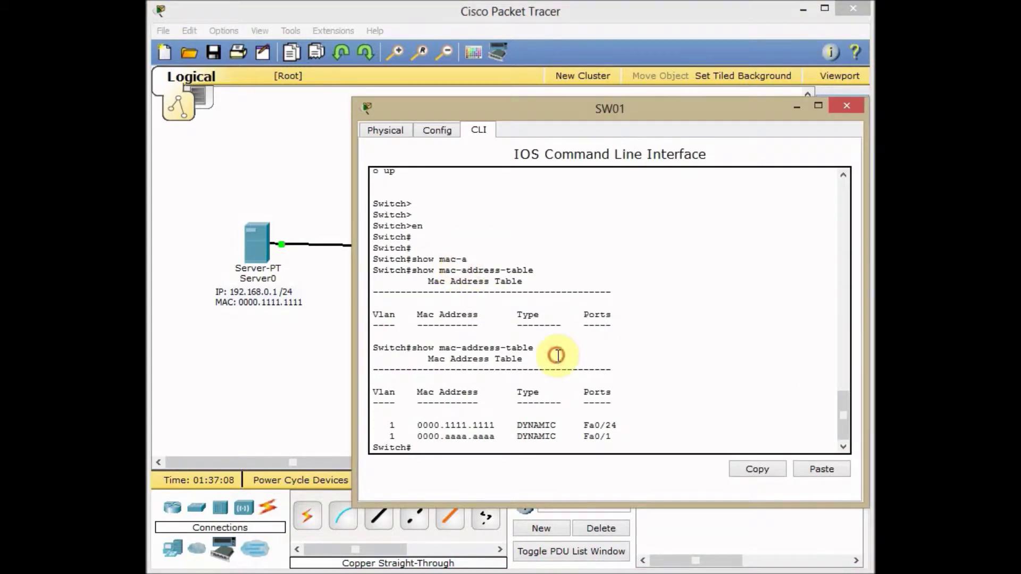
{"action": "key", "text": "Return"}
{"action": "key", "text": "Return"}
{"action": "key", "text": "Return"}
{"action": "type", "text": "conf t"}
{"action": "key", "text": "Return"}
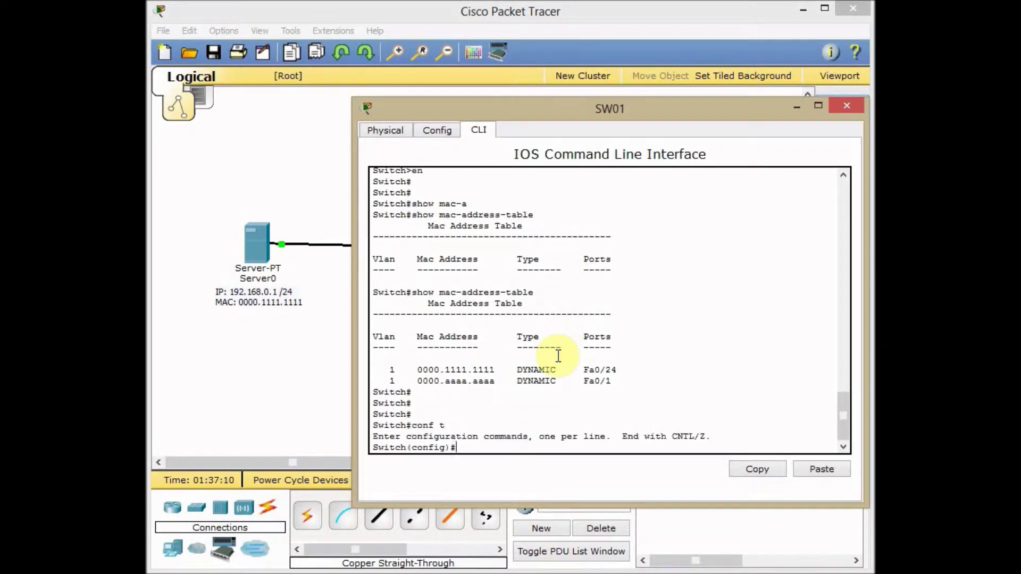
{"action": "key", "text": "Return"}
{"action": "type", "text": "int fa 0/1"}
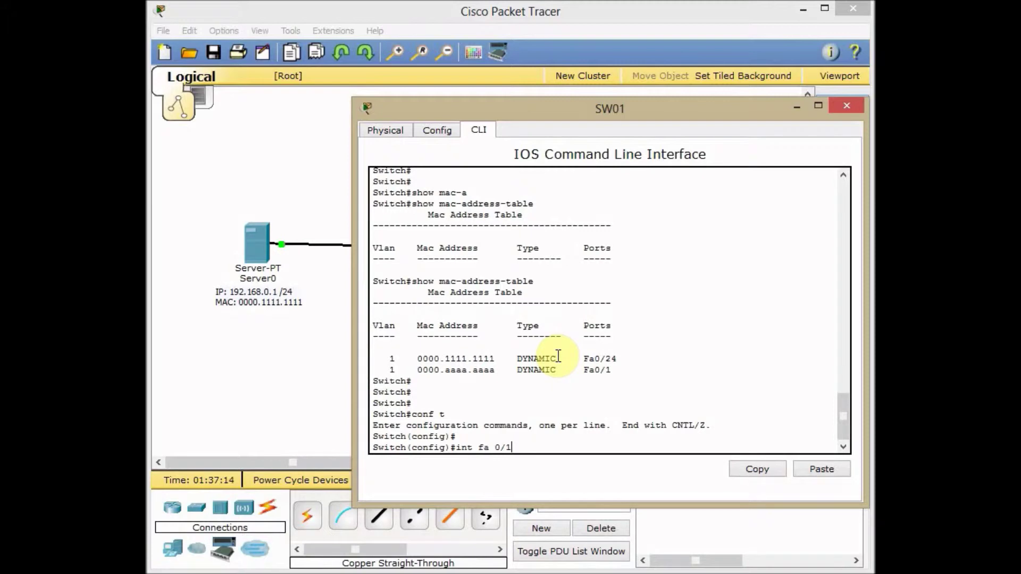
{"action": "key", "text": "Return"}
{"action": "key", "text": "Return"}
{"action": "key", "text": "Return"}
{"action": "key", "text": "Return"}
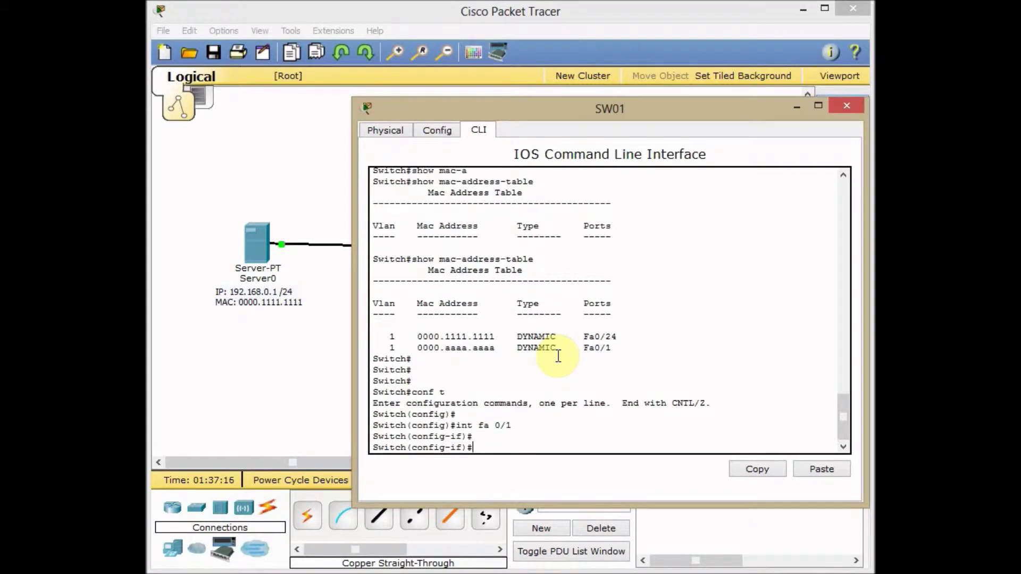
Attempt to enable switchport port-security on Fa0/1
{"action": "type", "text": "swim"}
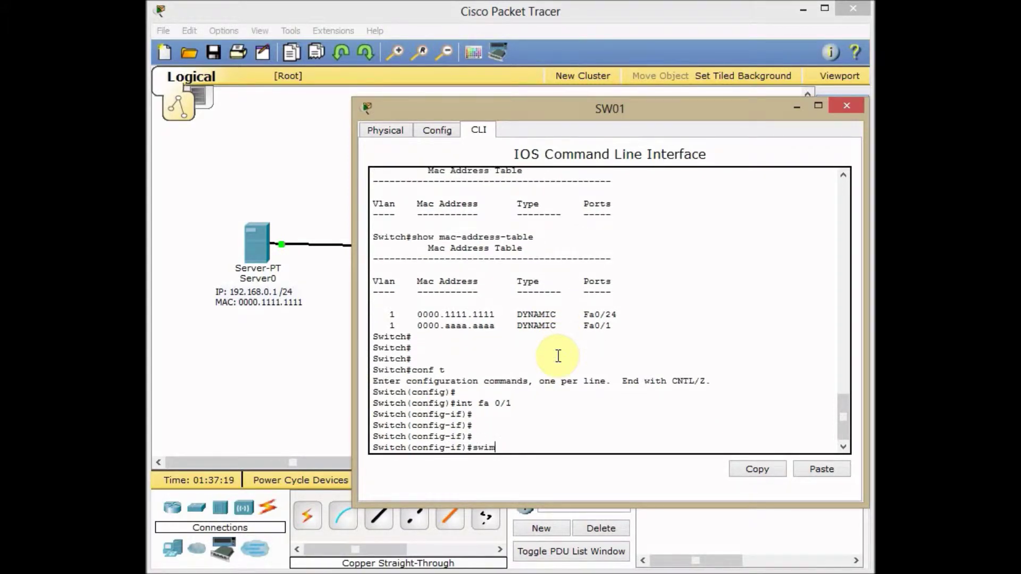
{"action": "key", "text": "Tab"}
{"action": "key", "text": "BackSpace"}
{"action": "key", "text": "Tab"}
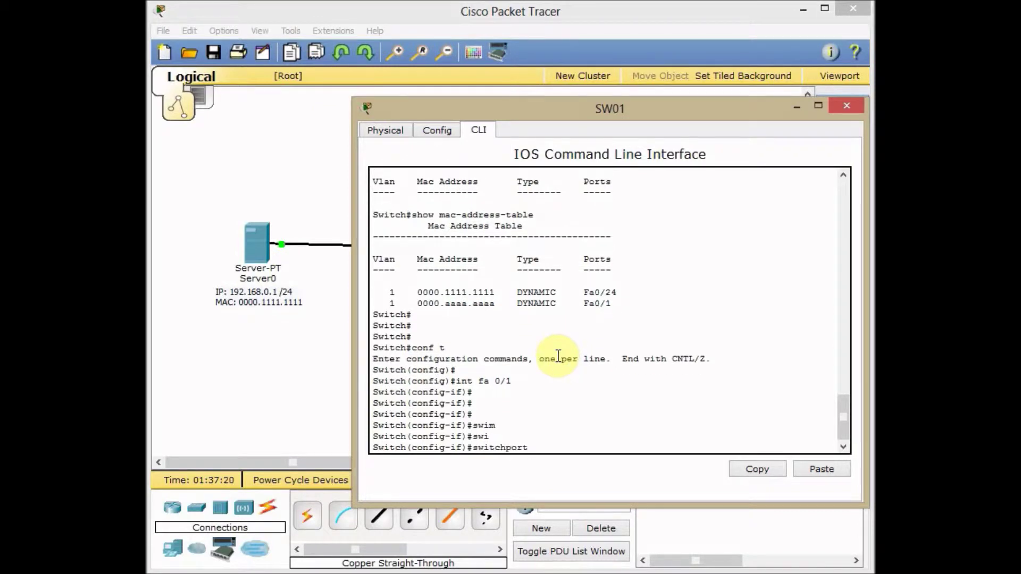
{"action": "type", "text": "po"}
{"action": "key", "text": "Tab"}
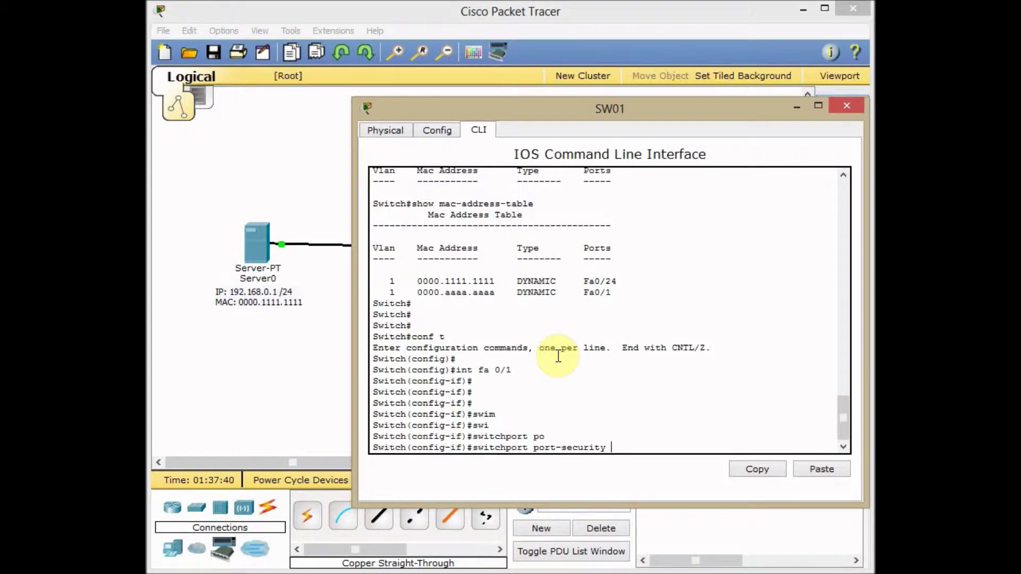
{"action": "key", "text": "Return"}
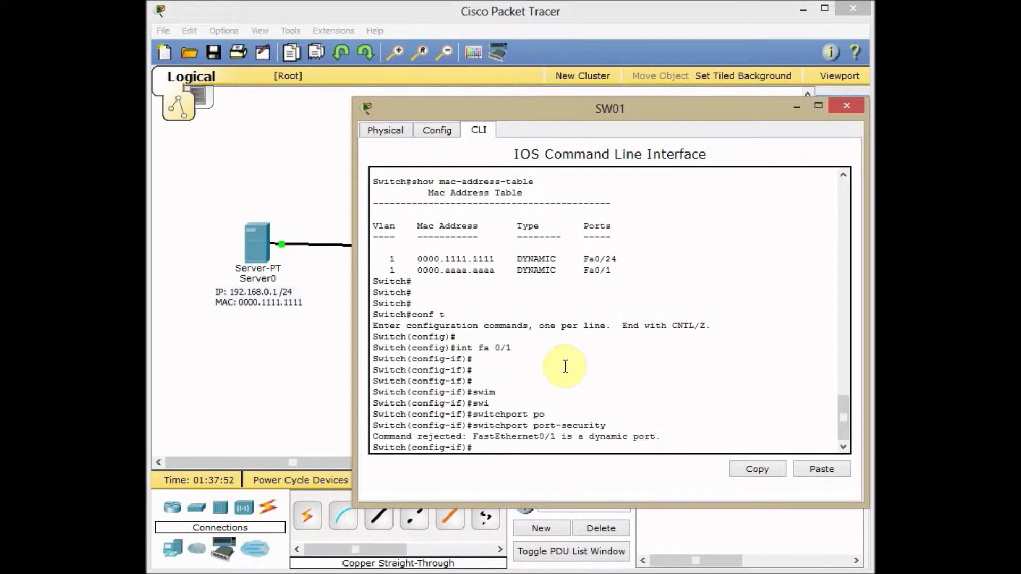
Make Fa0/1 an access port with switchport mode access, then enable port security
{"action": "type", "text": "swi"}
{"action": "key", "text": "Tab"}
{"action": "type", "text": "mo"}
{"action": "key", "text": "Tab"}
{"action": "type", "text": "acc"}
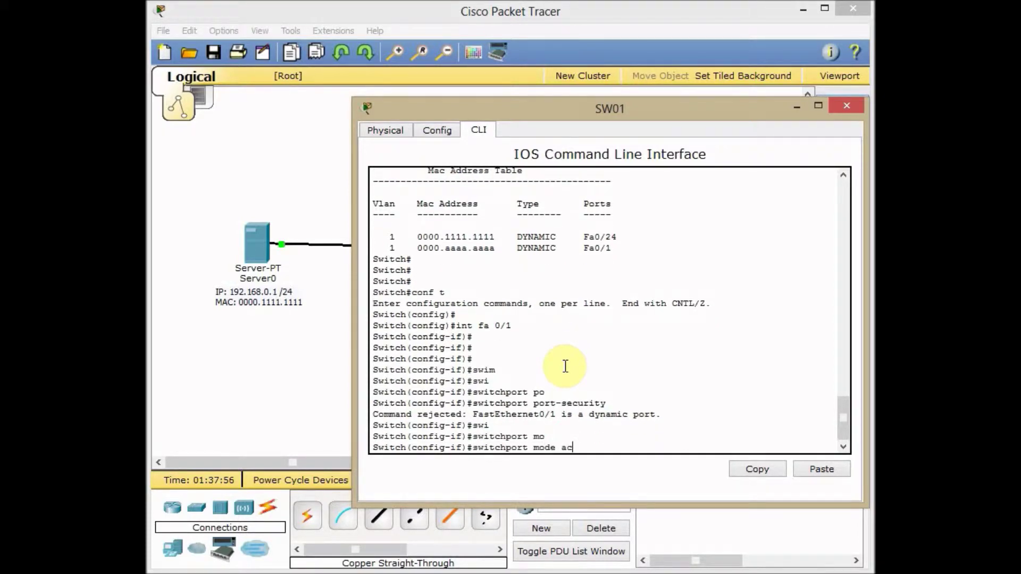
{"action": "key", "text": "Tab"}
{"action": "key", "text": "Return"}
{"action": "key", "text": "Up"}
{"action": "key", "text": "Up"}
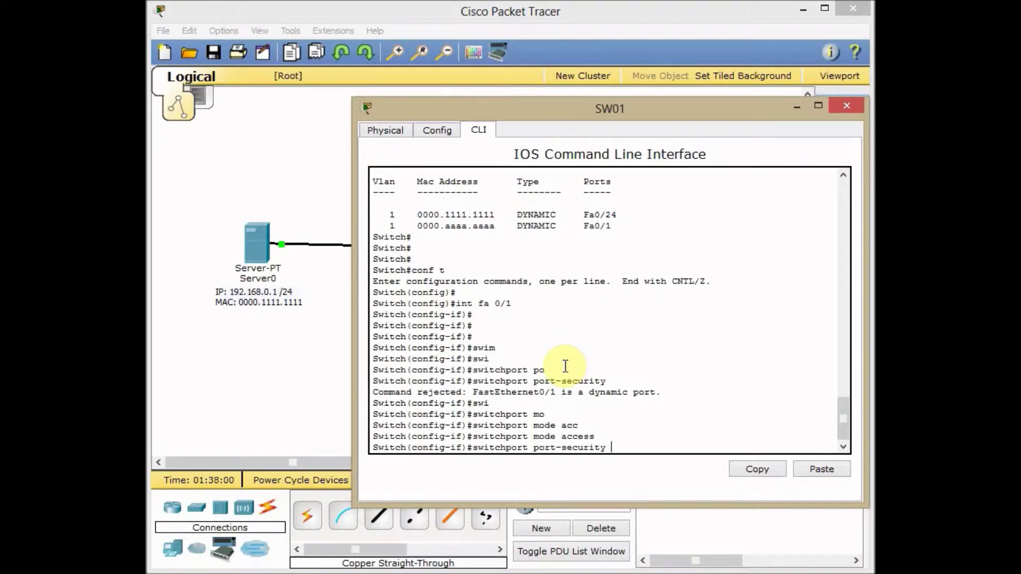
{"action": "key", "text": "Return"}
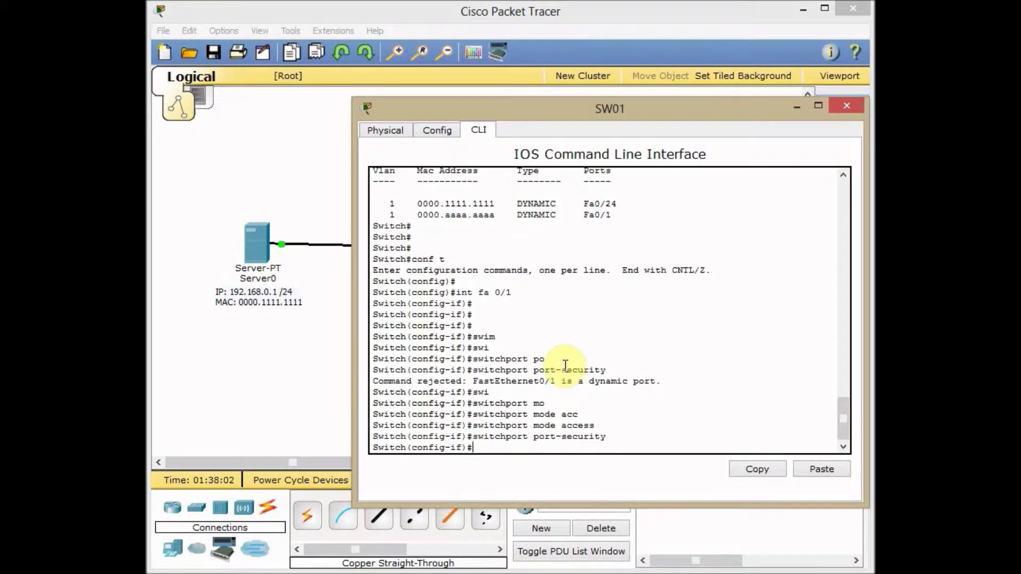
{"action": "key", "text": "Return"}
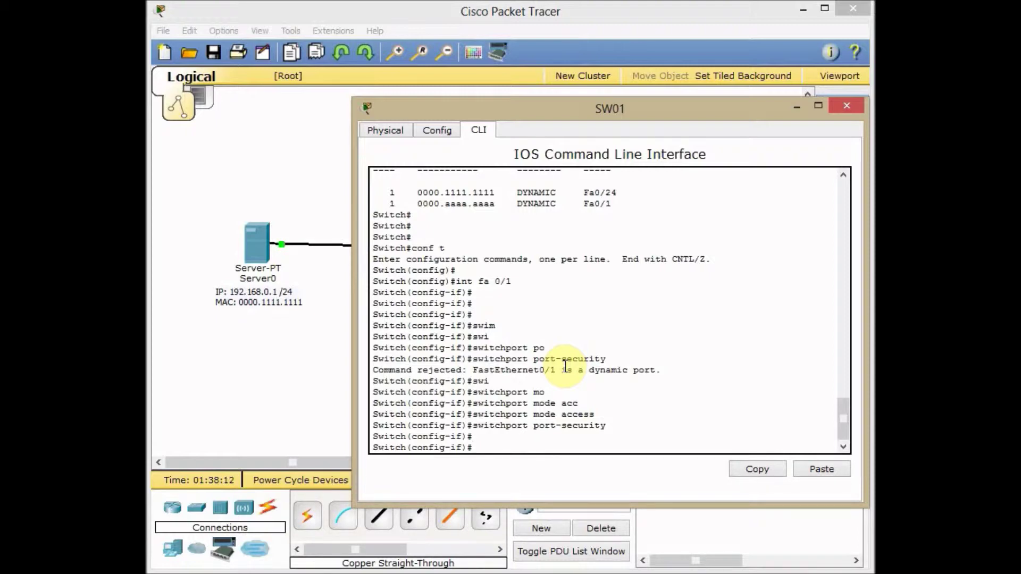
List the available switchport port-security options with ?
{"action": "type", "text": "swi"}
{"action": "key", "text": "Tab"}
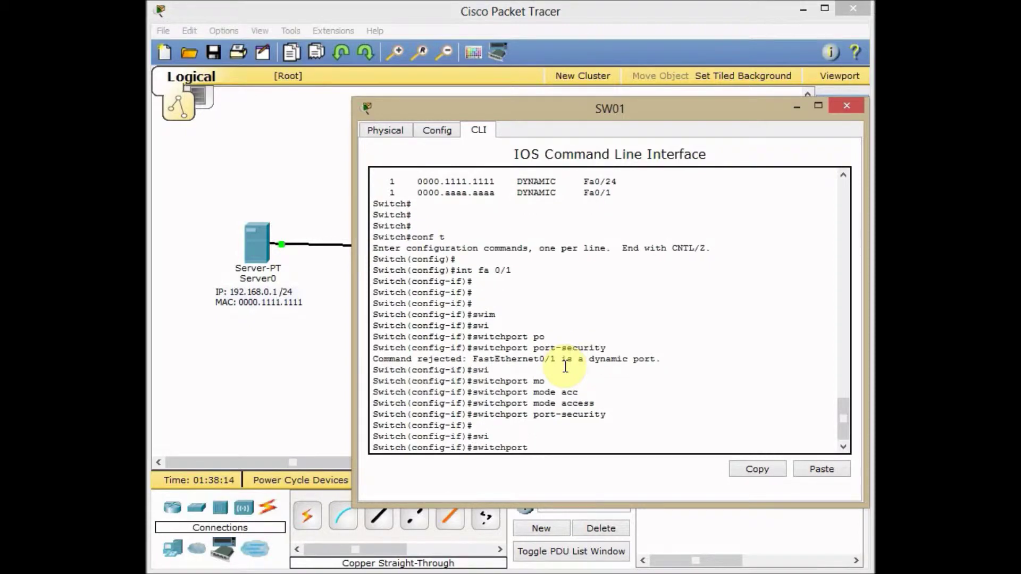
{"action": "type", "text": "po"}
{"action": "key", "text": "Tab"}
{"action": "type", "text": "?"}
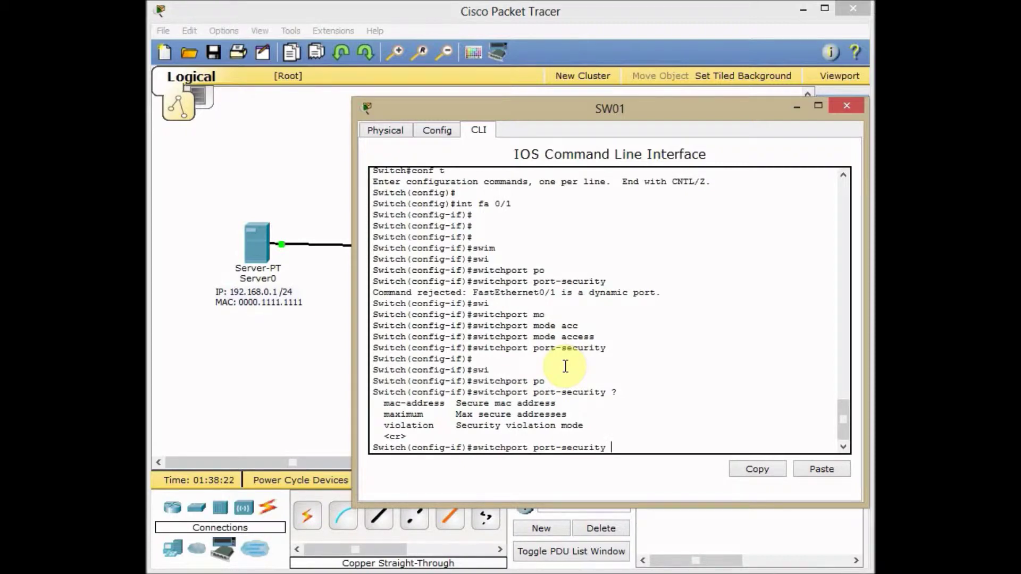
{"action": "left_click", "coordinate": [788, 108]}
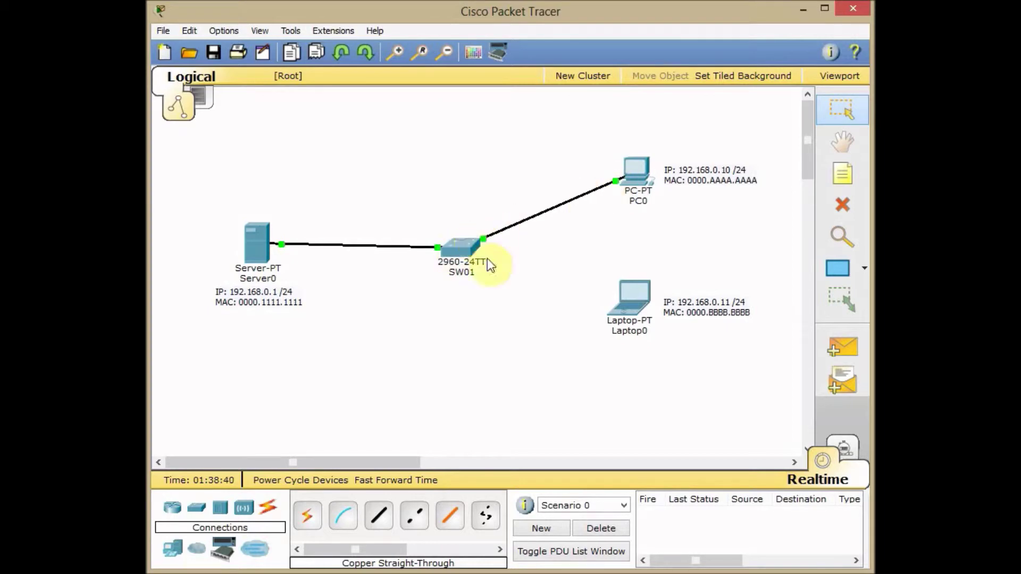
{"action": "left_click", "coordinate": [462, 245]}
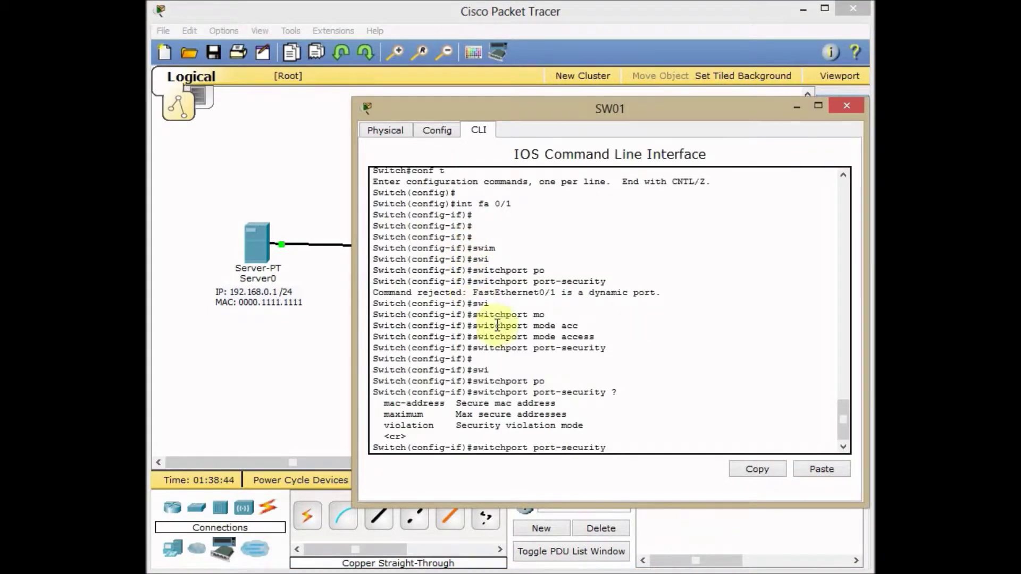
Set switchport port-security maximum 1 on Fa0/1
{"action": "type", "text": "ma"}
{"action": "key", "text": "Tab"}
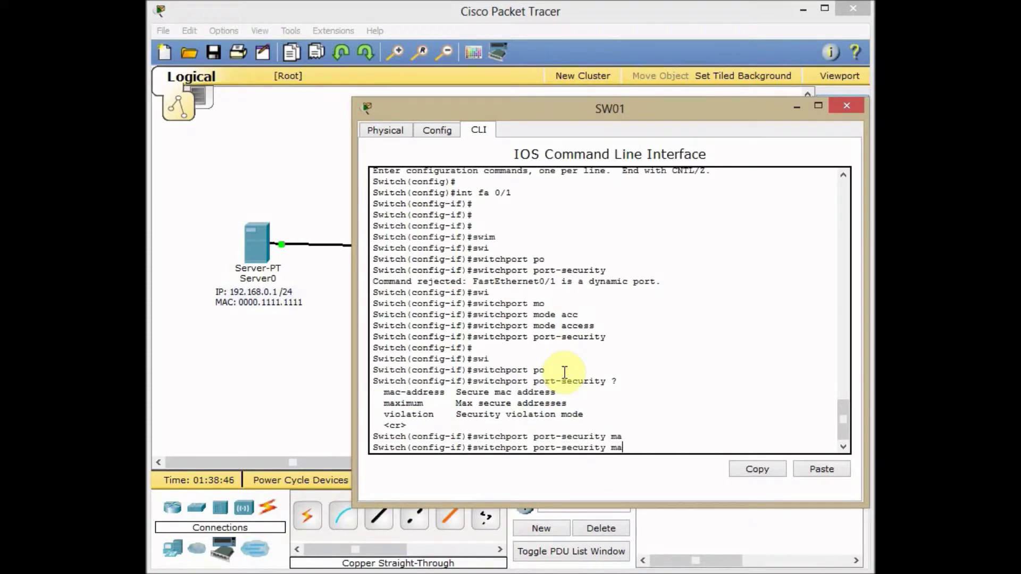
{"action": "type", "text": "?"}
{"action": "key", "text": "BackSpace"}
{"action": "key", "text": "BackSpace"}
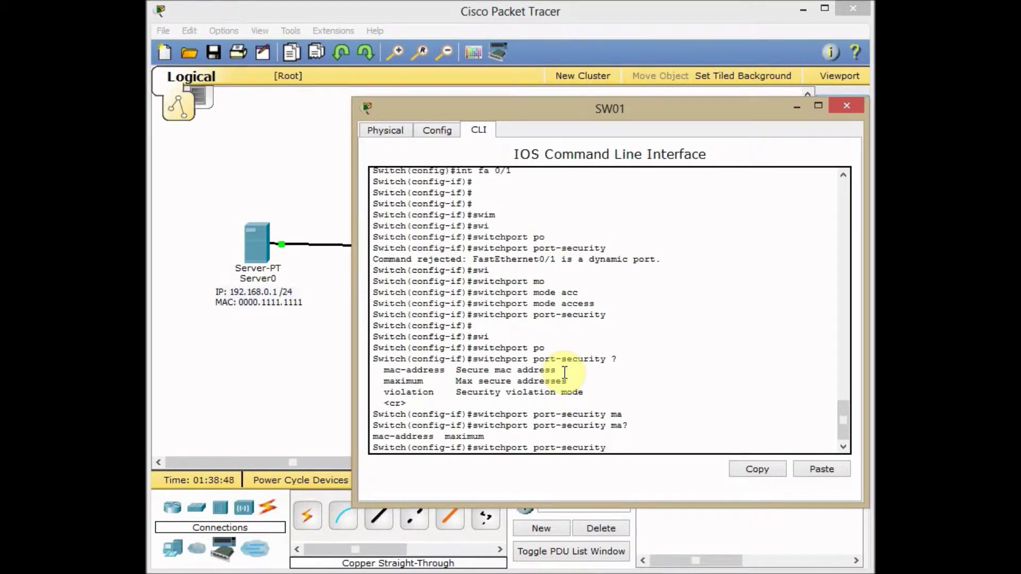
{"action": "type", "text": "maxi"}
{"action": "key", "text": "Tab"}
{"action": "key", "text": "Left"}
{"action": "key", "text": "Left"}
{"action": "key", "text": "Left"}
{"action": "key", "text": "Left"}
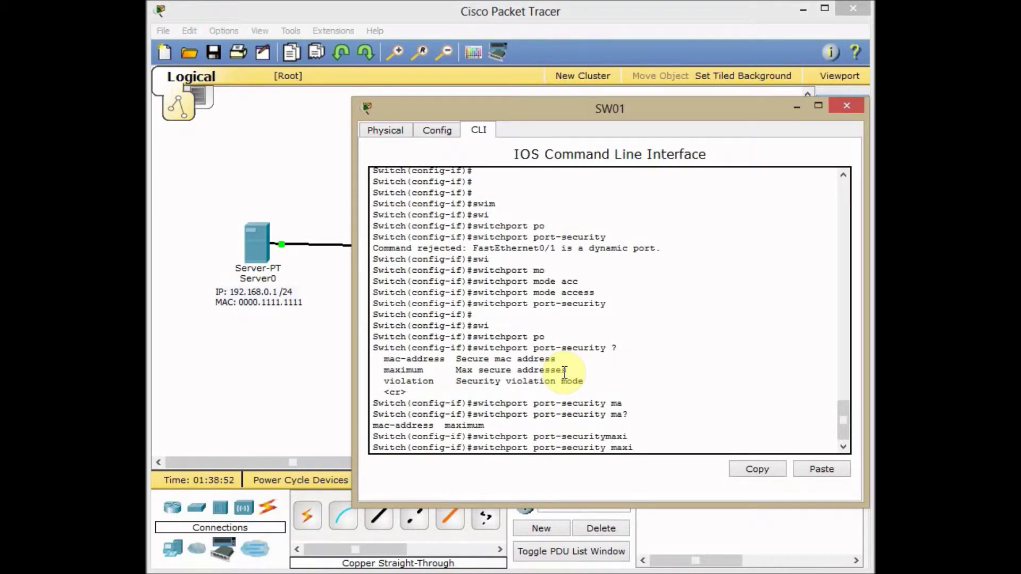
{"action": "key", "text": "Tab"}
{"action": "type", "text": "?"}
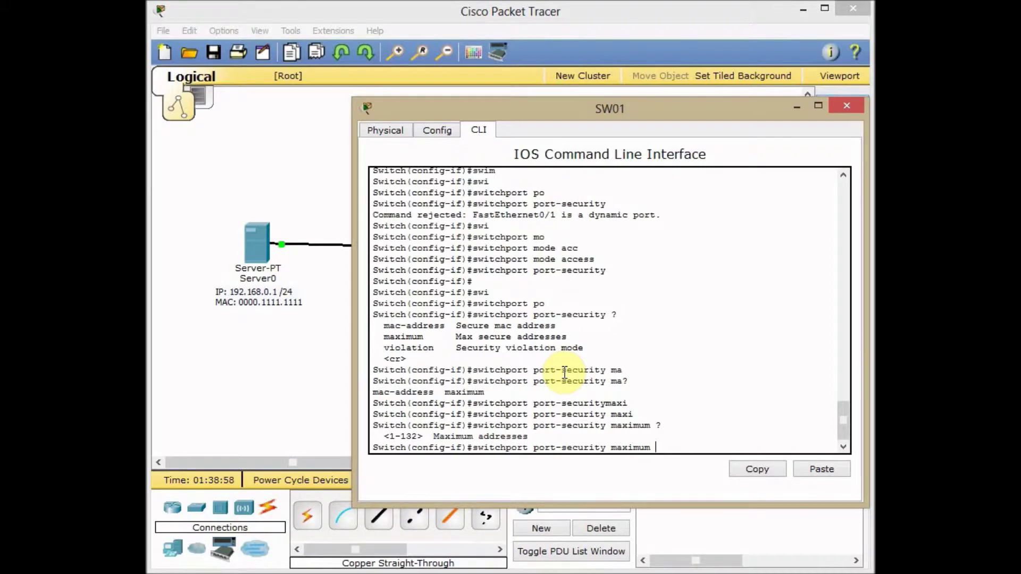
{"action": "type", "text": "1"}
{"action": "key", "text": "Return"}
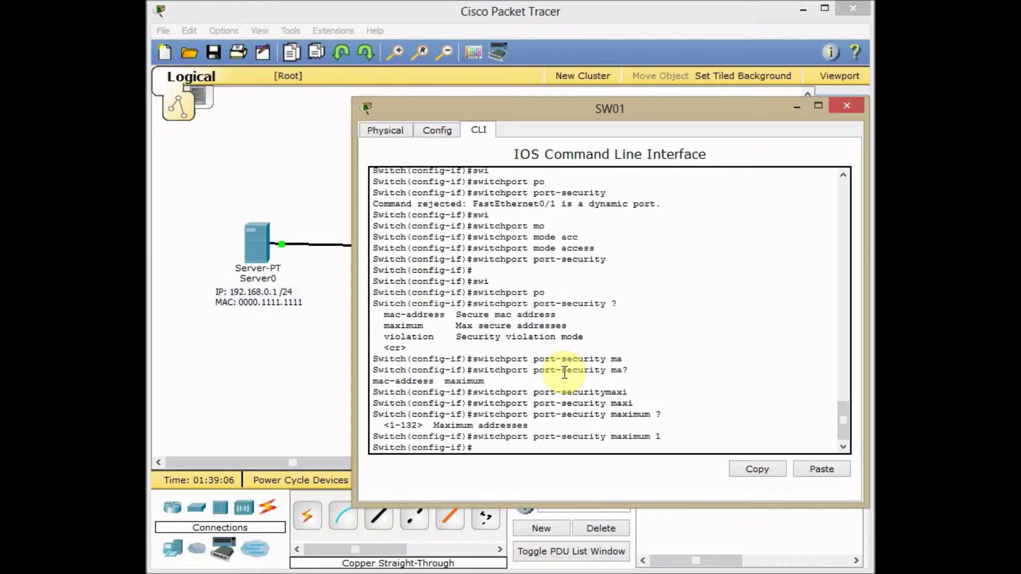
Begin switchport port-security mac-address and list its options with ?
{"action": "type", "text": "swi"}
{"action": "key", "text": "Tab"}
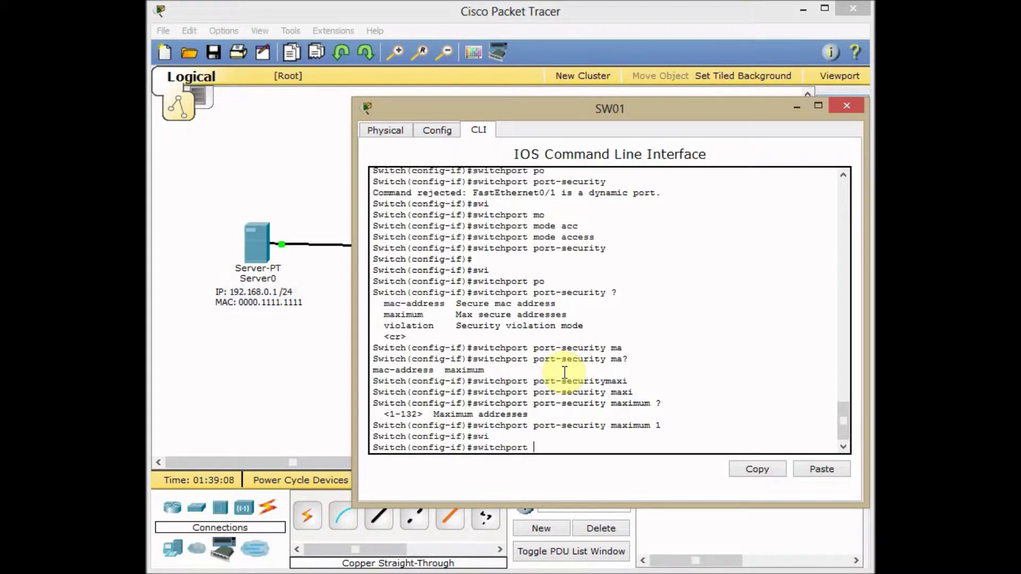
{"action": "type", "text": "po"}
{"action": "key", "text": "Tab"}
{"action": "type", "text": "mac"}
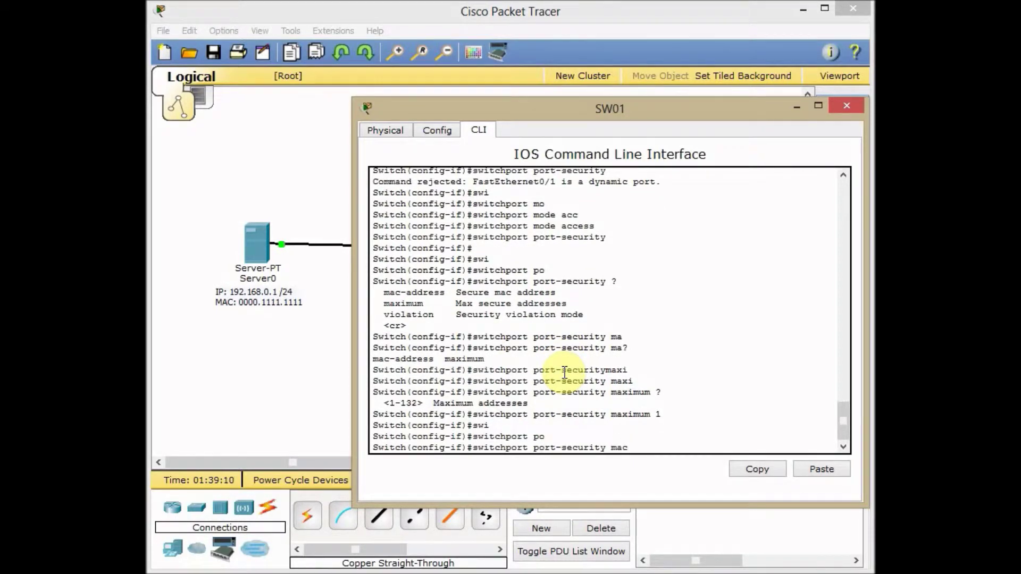
{"action": "key", "text": "Tab"}
{"action": "type", "text": "?"}
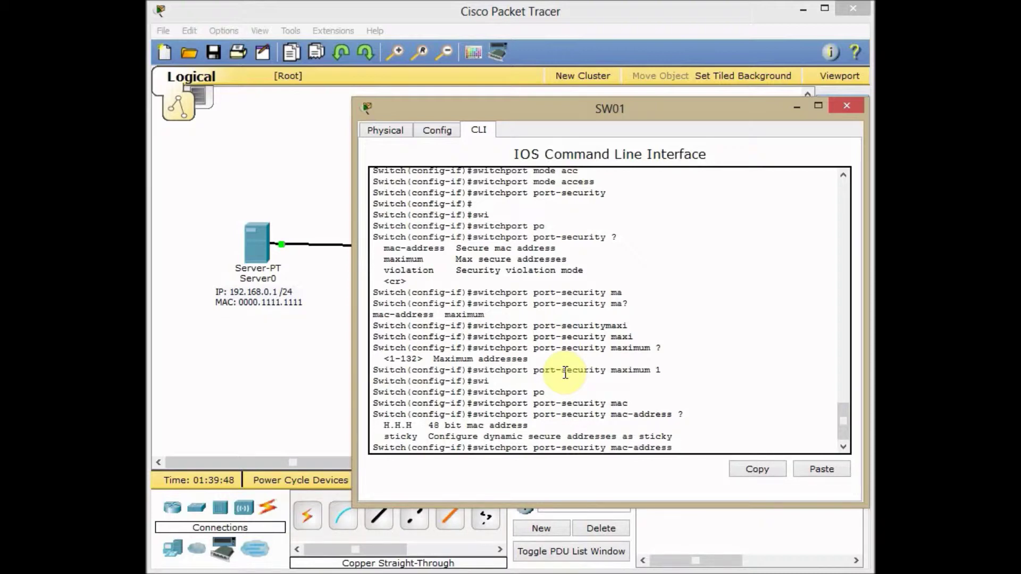
Finish the command as switchport port-security mac-address sticky on Fa0/1
{"action": "type", "text": "st"}
{"action": "key", "text": "Tab"}
{"action": "key", "text": "Return"}
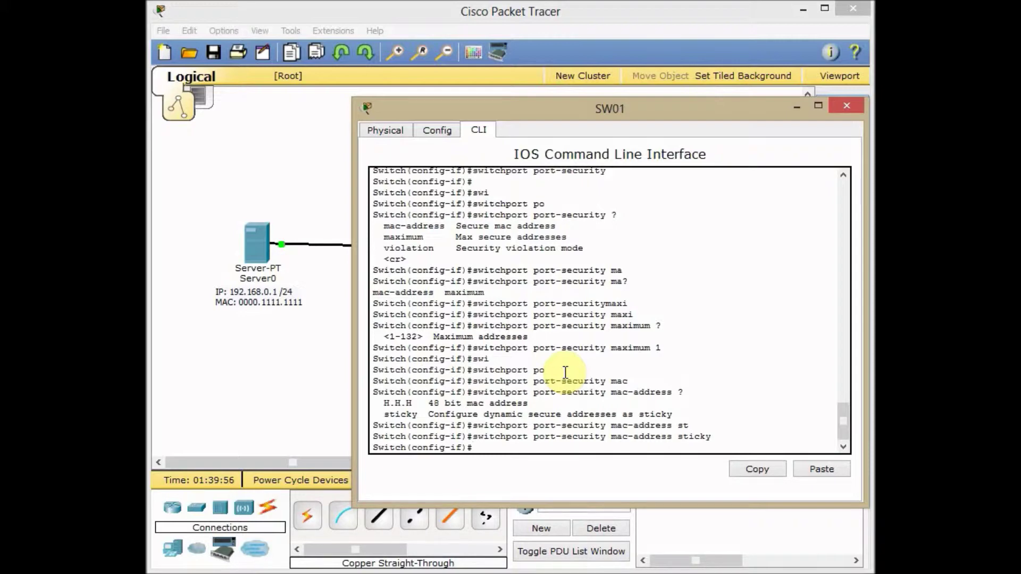
Start typing switchport port-security violation
{"action": "type", "text": "swi"}
{"action": "key", "text": "Tab"}
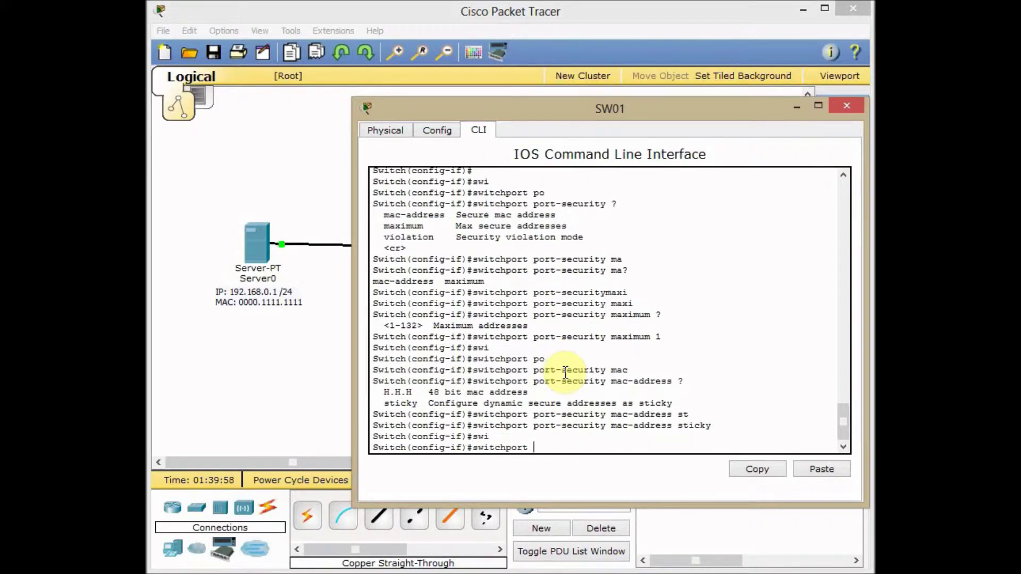
{"action": "type", "text": "po"}
{"action": "key", "text": "Tab"}
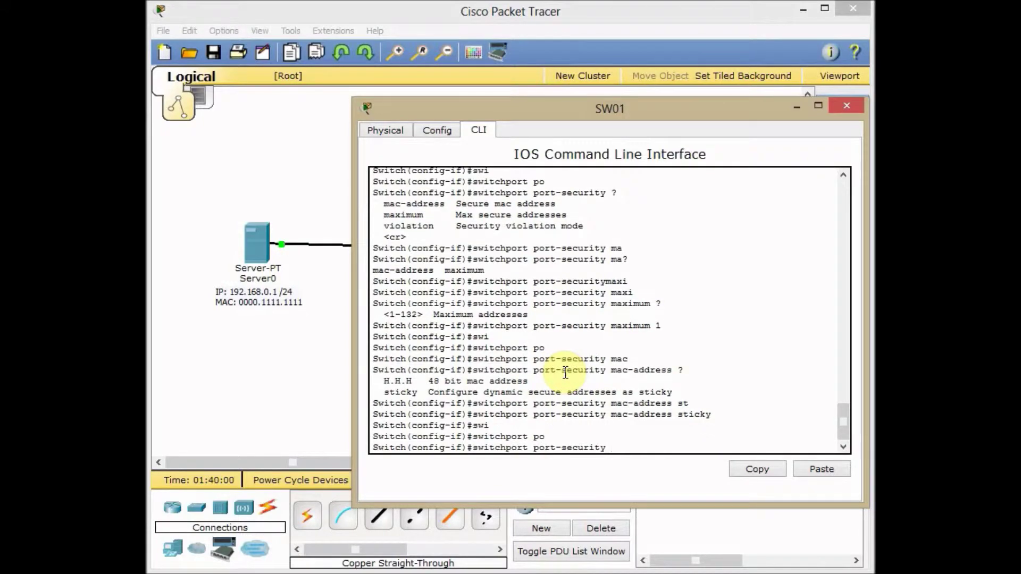
{"action": "type", "text": "vi"}
{"action": "key", "text": "Tab"}
{"action": "key", "text": "Tab"}
List the violation options and apply switchport port-security violation shutdown
{"action": "type", "text": "?"}
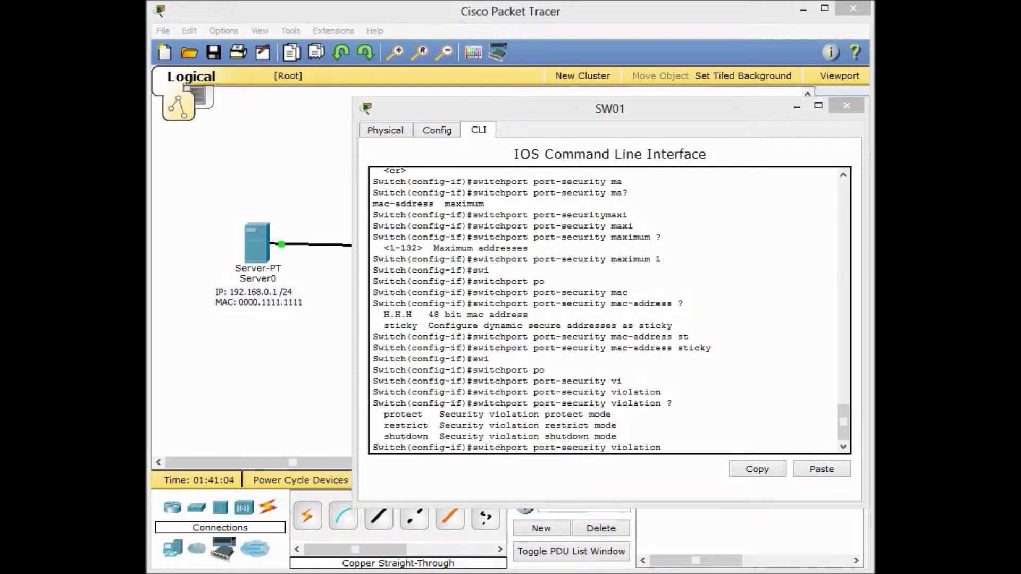
{"action": "left_click", "coordinate": [756, 442]}
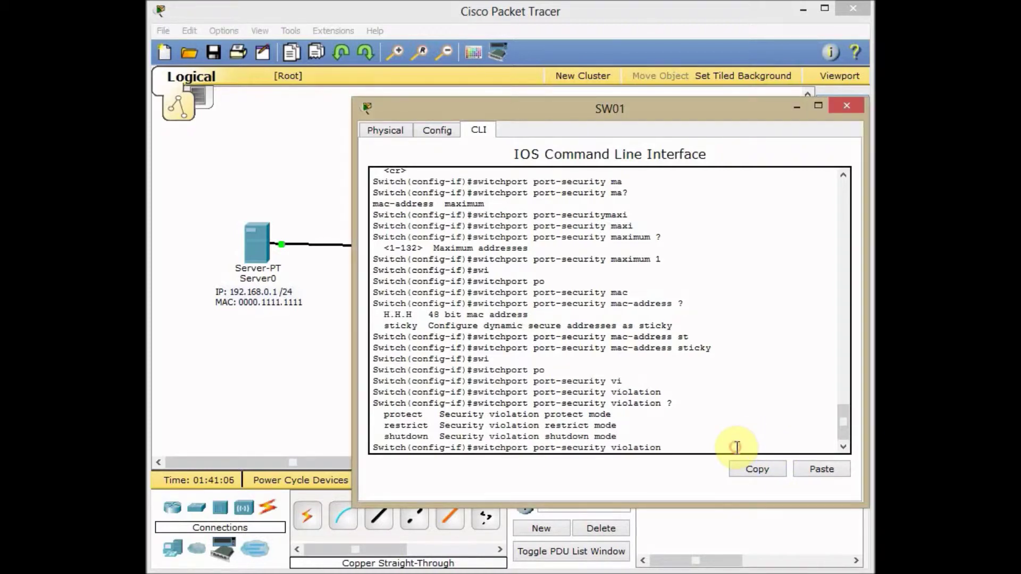
{"action": "type", "text": "su"}
{"action": "key", "text": "Tab"}
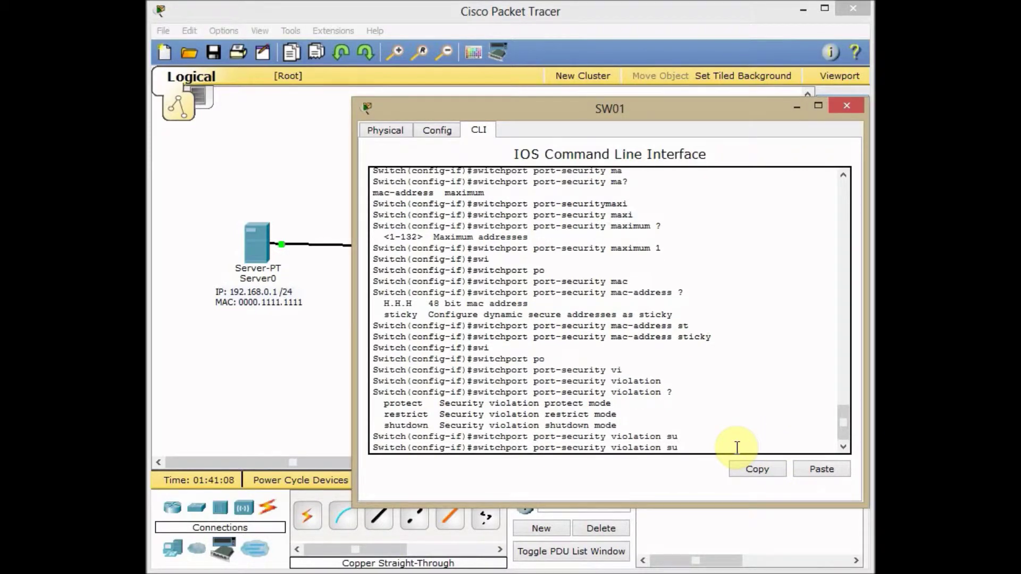
{"action": "key", "text": "BackSpace"}
{"action": "type", "text": "hu"}
{"action": "key", "text": "Tab"}
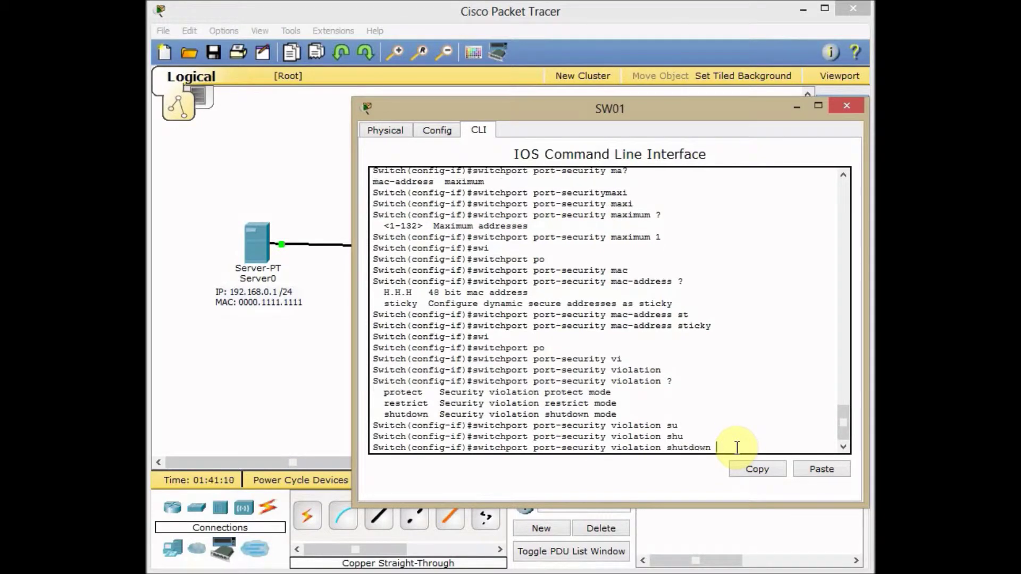
{"action": "type", "text": "?"}
{"action": "key", "text": "Return"}
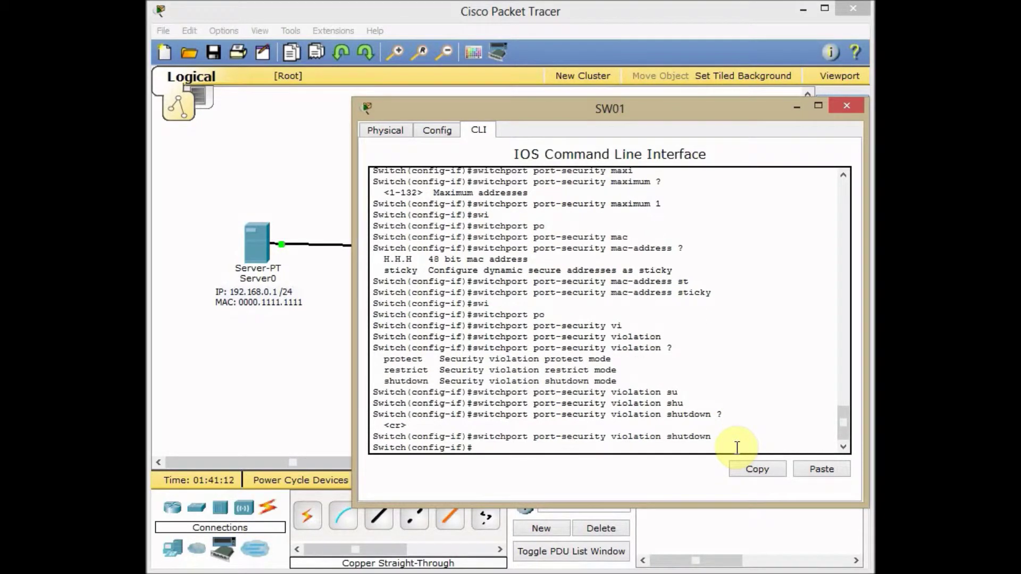
Exit config mode and run show port-security, highlighting Fa0/1's max 1 and Shutdown action
{"action": "key", "text": "ctrl+z"}
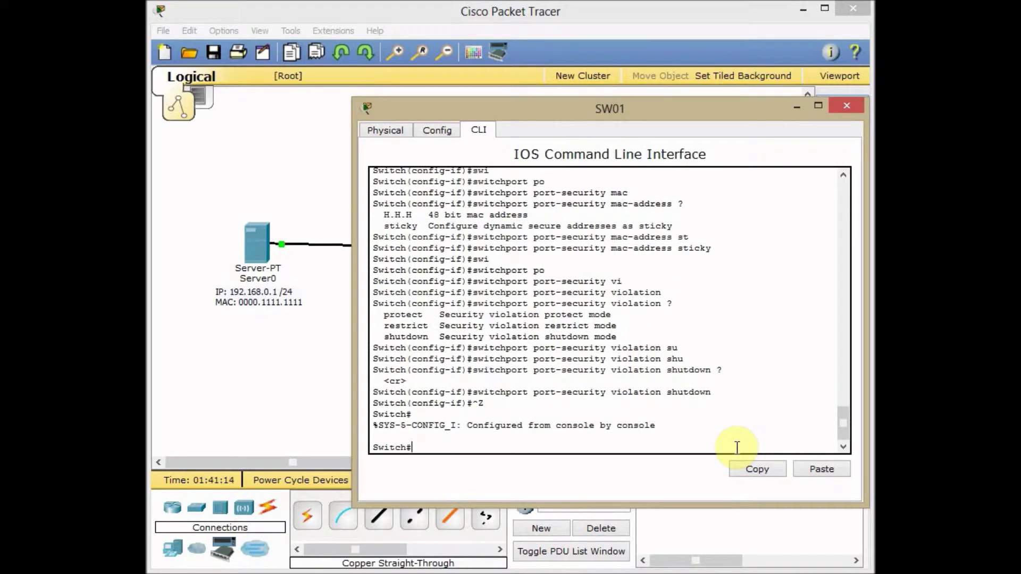
{"action": "key", "text": "Return"}
{"action": "key", "text": "Return"}
{"action": "type", "text": "show po"}
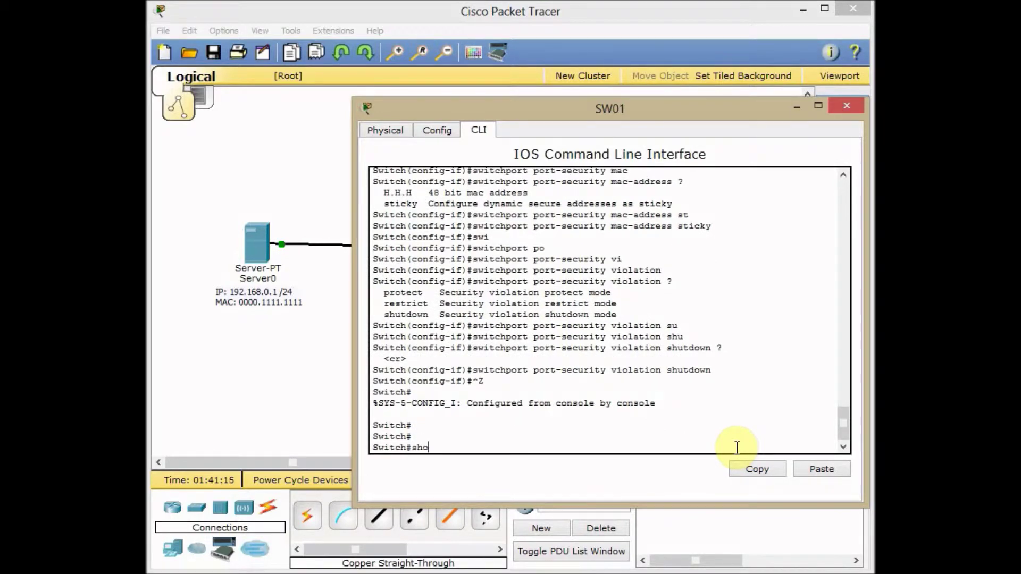
{"action": "key", "text": "Tab"}
{"action": "key", "text": "Return"}
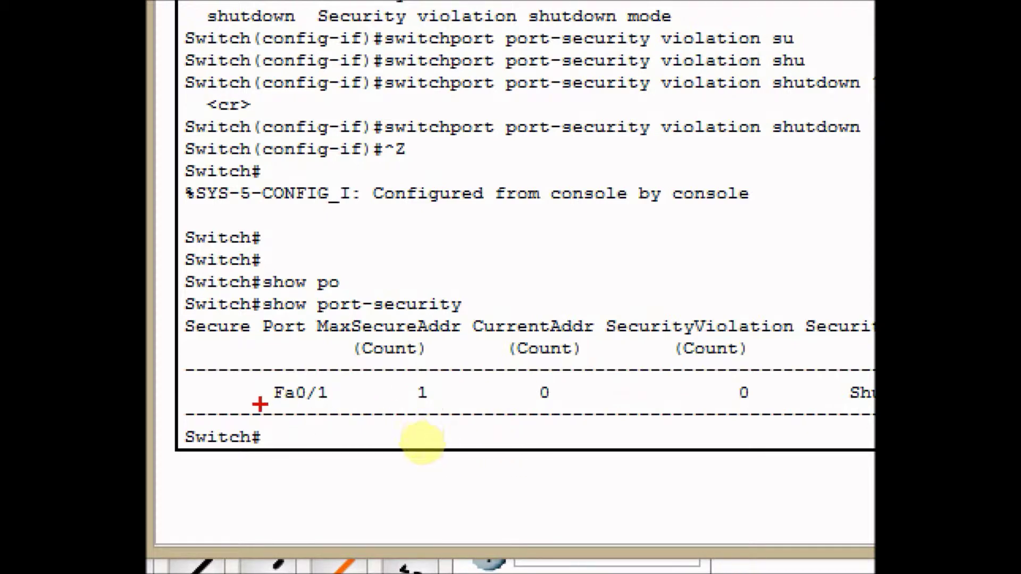
{"action": "left_click_drag", "start_coordinate": [263, 405], "coordinate": [354, 407]}
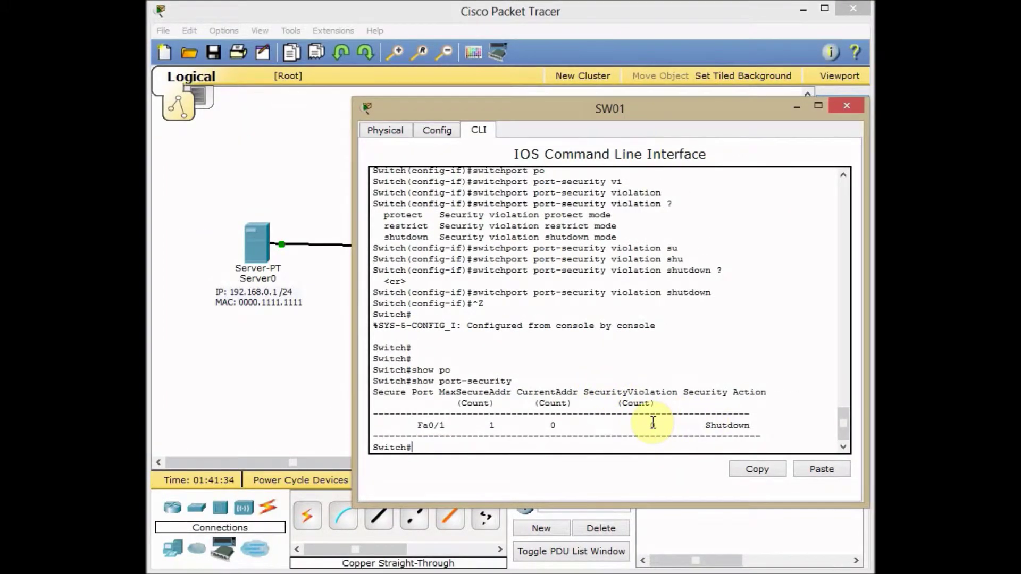
Review SW01's running configuration with sh run, then return to the topology
{"action": "type", "text": "sh w"}
{"action": "key", "text": "BackSpace"}
{"action": "type", "text": "run"}
{"action": "key", "text": "Return"}
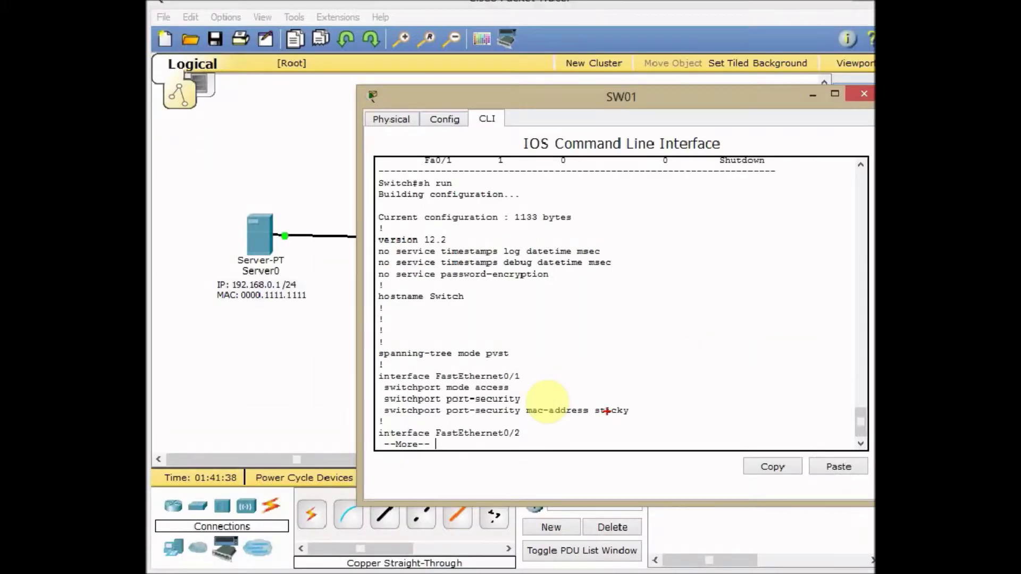
{"action": "left_click", "coordinate": [812, 94]}
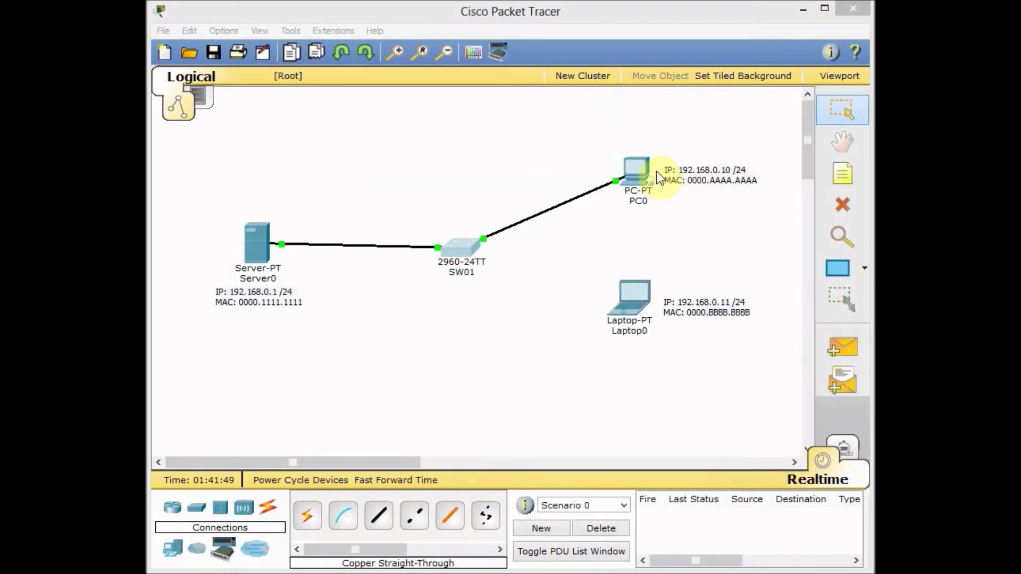
Ping 192.168.0.1 again from PC0's command prompt
{"action": "left_click", "coordinate": [643, 172]}
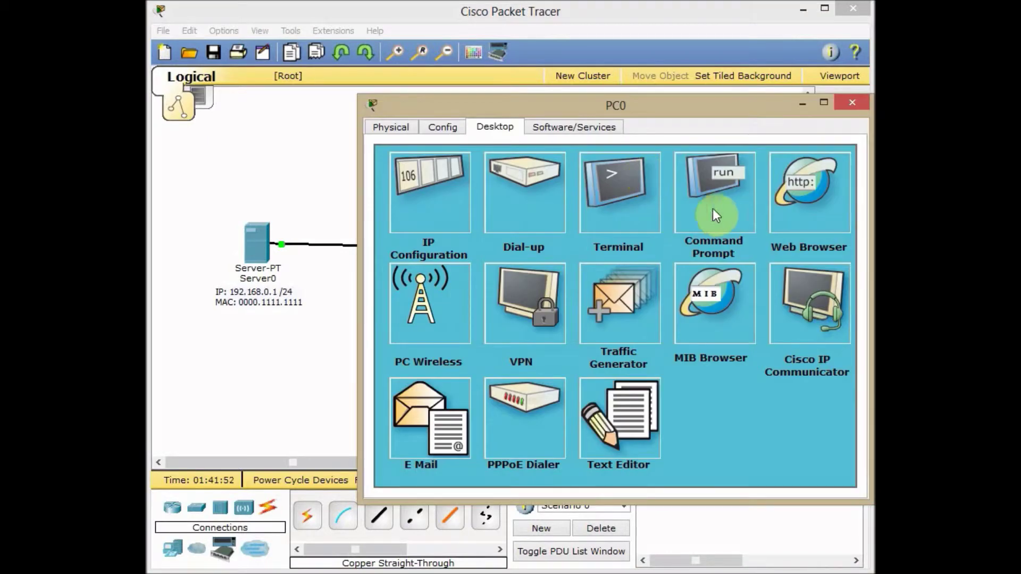
{"action": "left_click", "coordinate": [716, 209]}
{"action": "key", "text": "Up"}
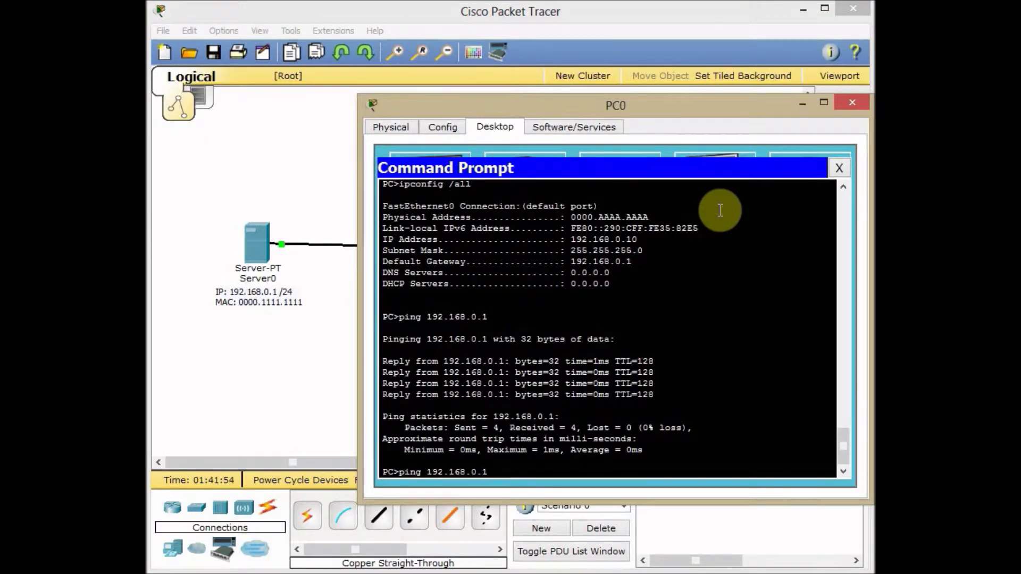
{"action": "key", "text": "Return"}
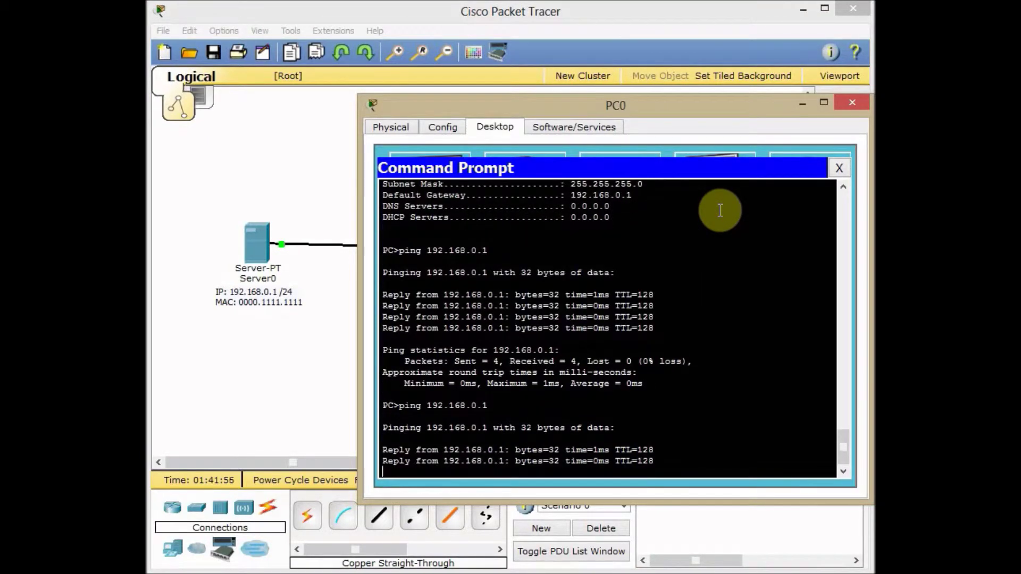
{"action": "left_click", "coordinate": [802, 103]}
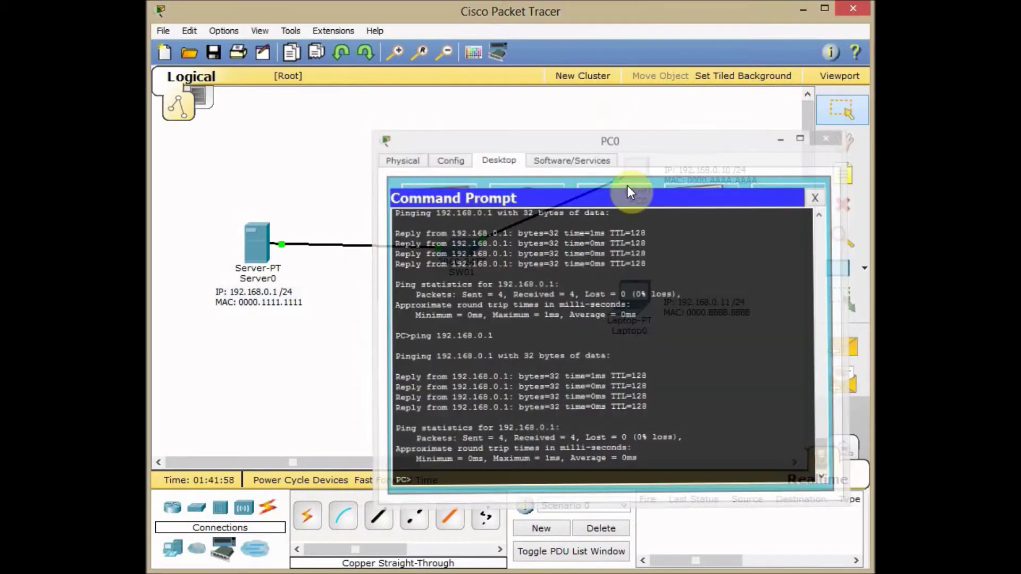
Run sh run and show port-security on SW01 to confirm sticky MAC 0000.AAAA.AAAA on Fa0/1
{"action": "left_click", "coordinate": [464, 246]}
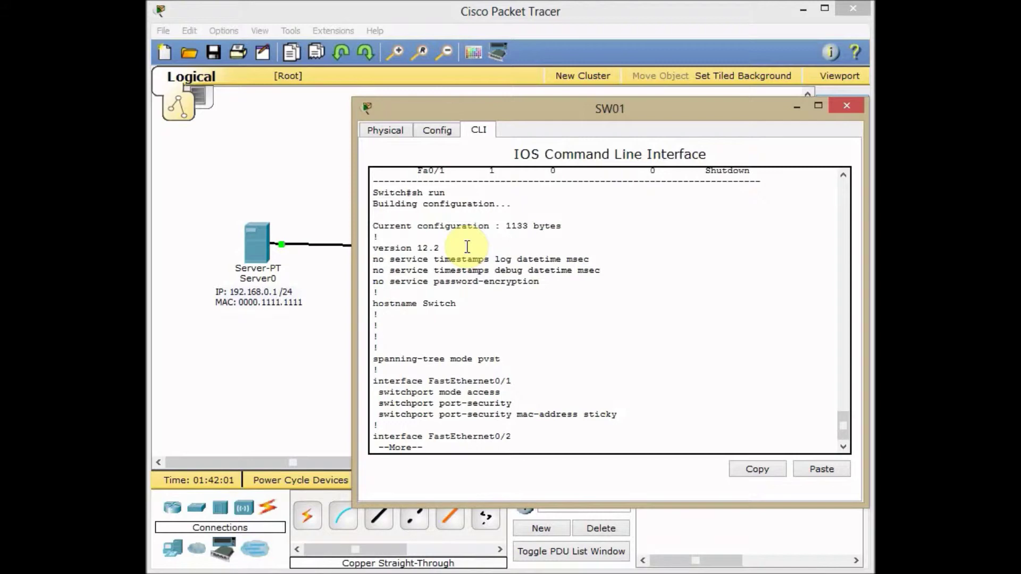
{"action": "key", "text": "q"}
{"action": "key", "text": "Up"}
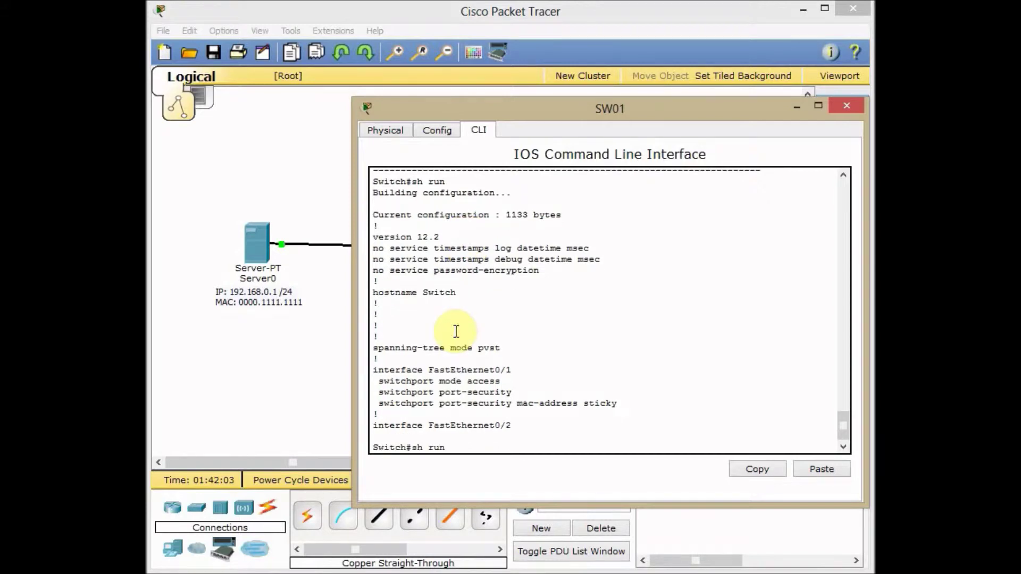
{"action": "key", "text": "Return"}
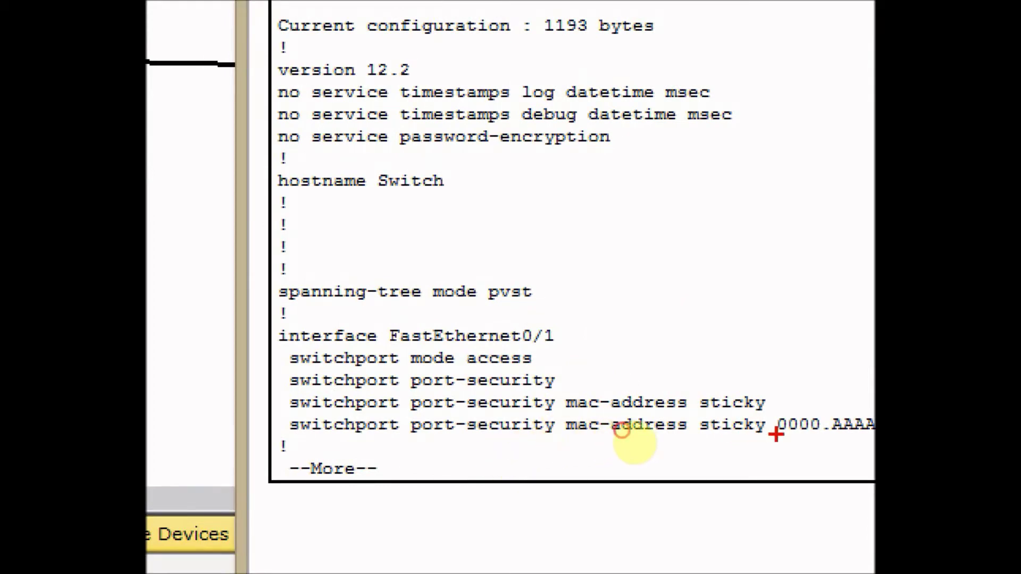
{"action": "left_click_drag", "start_coordinate": [776, 434], "coordinate": [874, 436]}
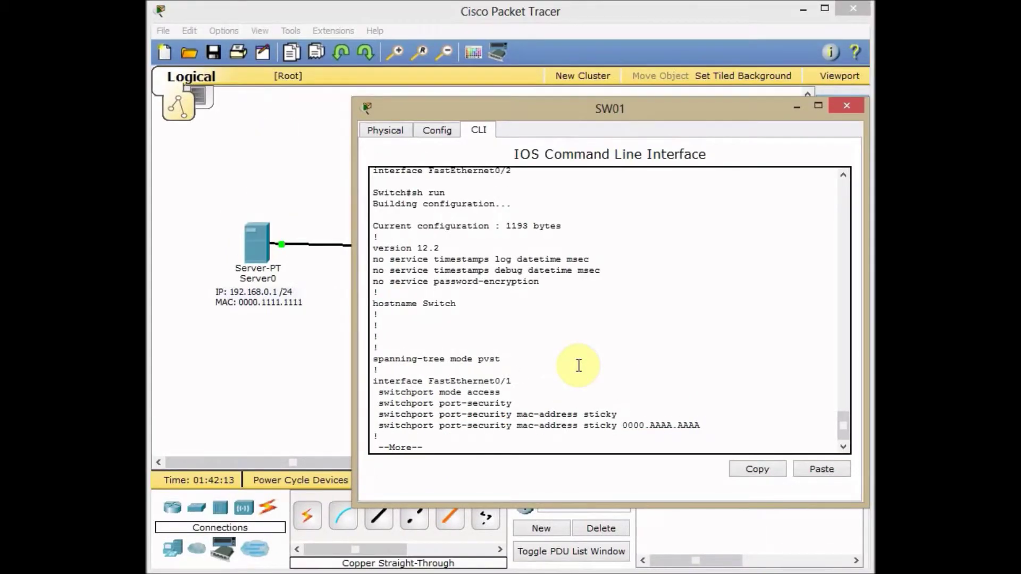
{"action": "type", "text": "q"}
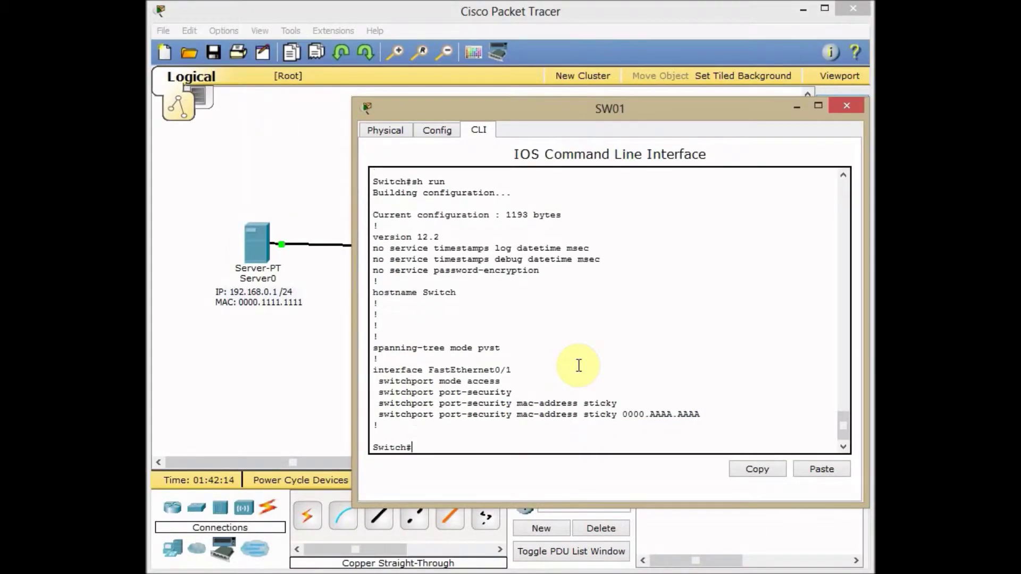
{"action": "type", "text": "show port-security"}
{"action": "key", "text": "Return"}
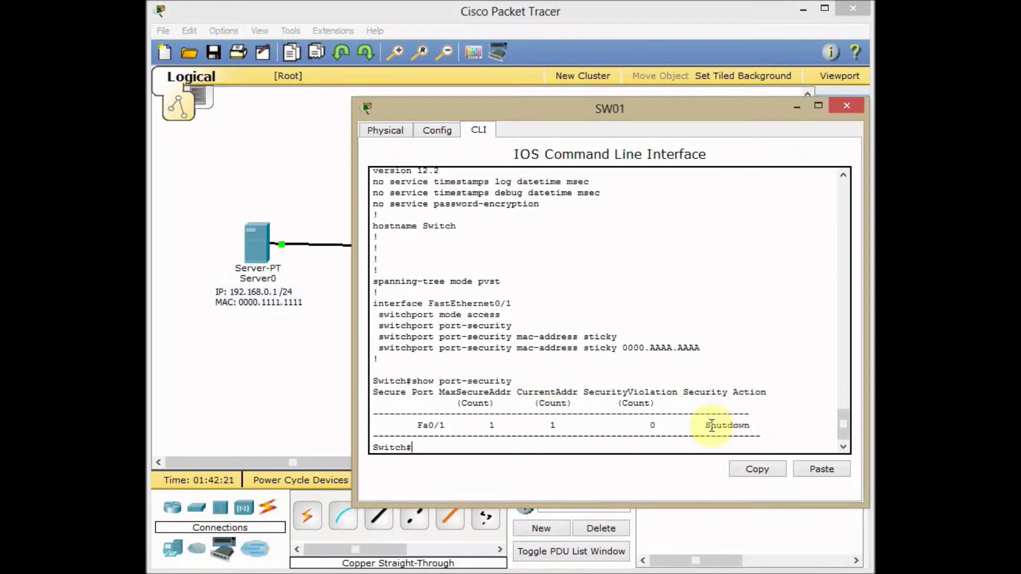
{"action": "left_click", "coordinate": [792, 107]}
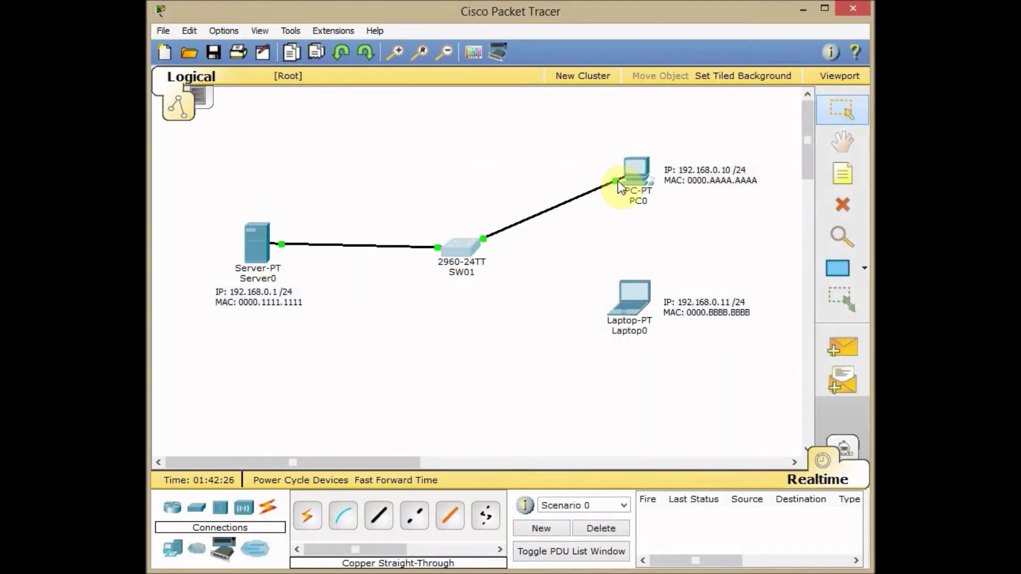
Move SW01's cable from PC0 to Laptop0's FastEthernet0, note MAC 0000.BBBB.BBBB, and open Laptop0
{"action": "left_click_drag", "start_coordinate": [615, 181], "coordinate": [636, 305]}
{"action": "left_click", "coordinate": [646, 304]}
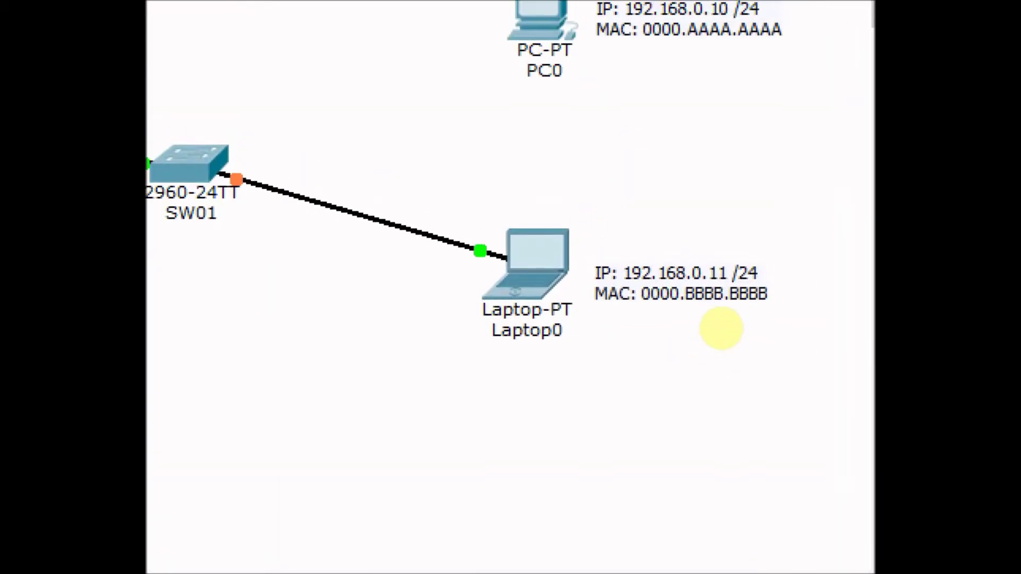
{"action": "left_click_drag", "start_coordinate": [649, 317], "coordinate": [759, 317]}
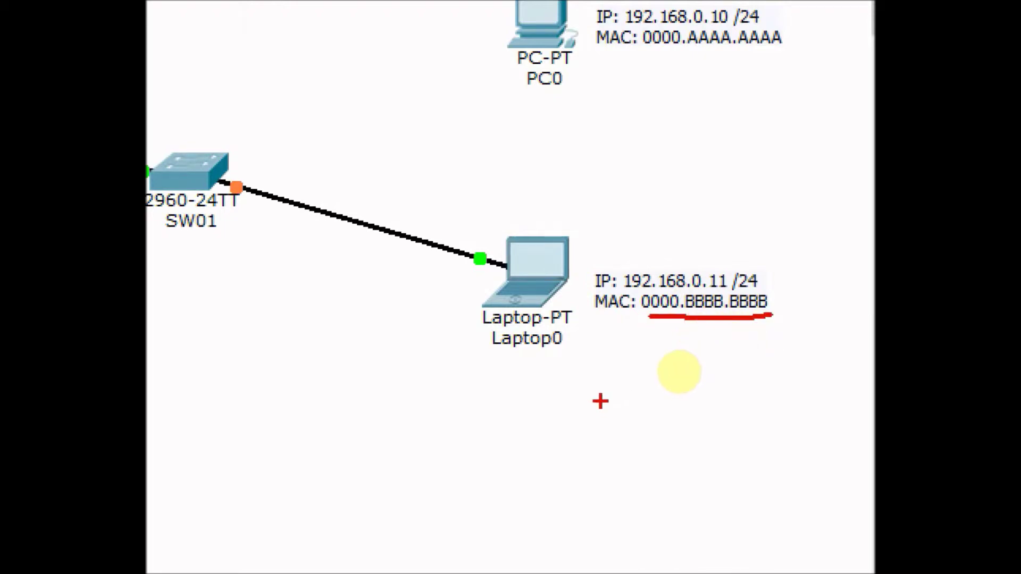
{"action": "key", "text": "Escape"}
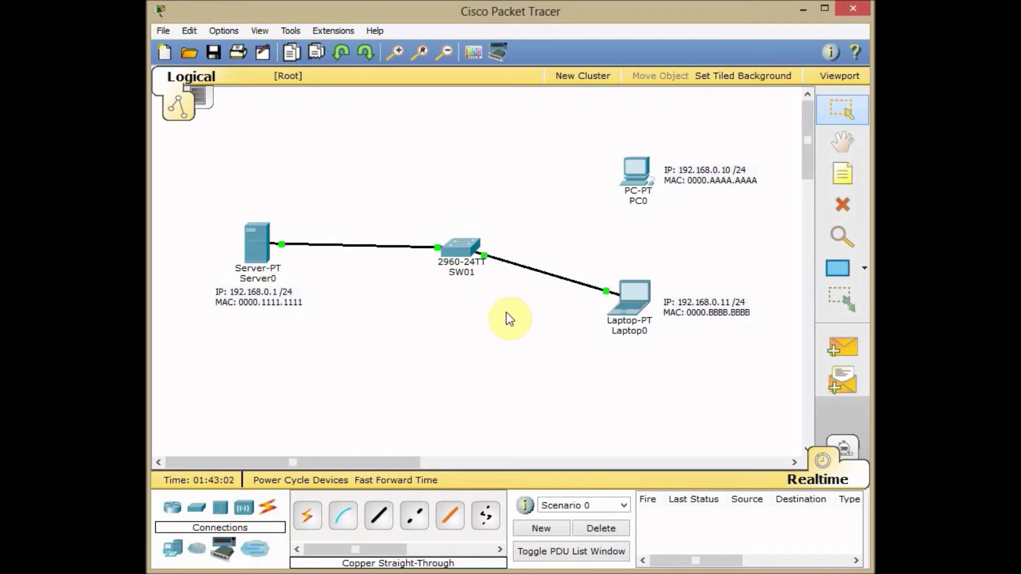
{"action": "left_click", "coordinate": [644, 305]}
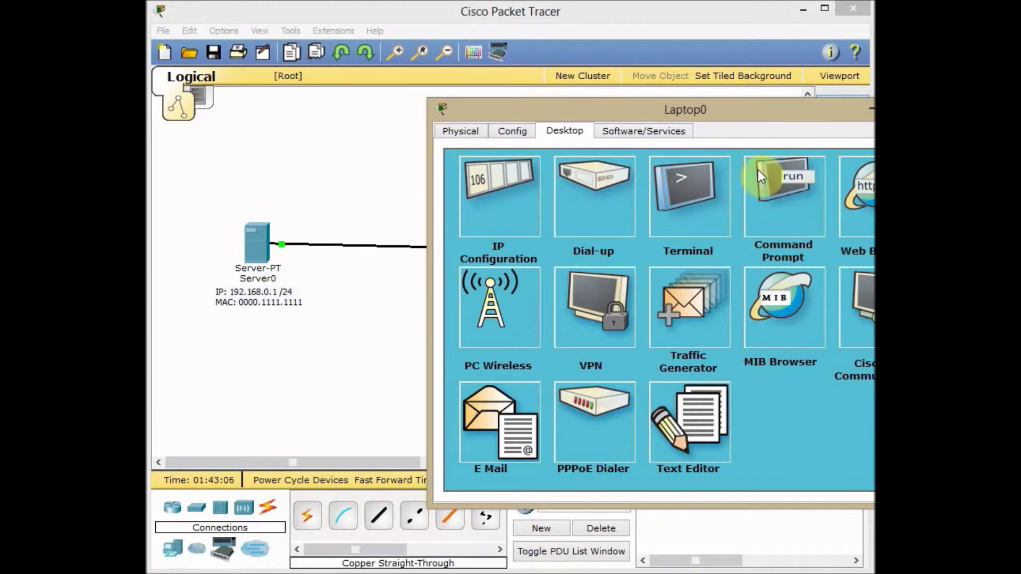
Run ipconfig /all in Laptop0's Command Prompt to view its addressing details
{"action": "left_click", "coordinate": [757, 172]}
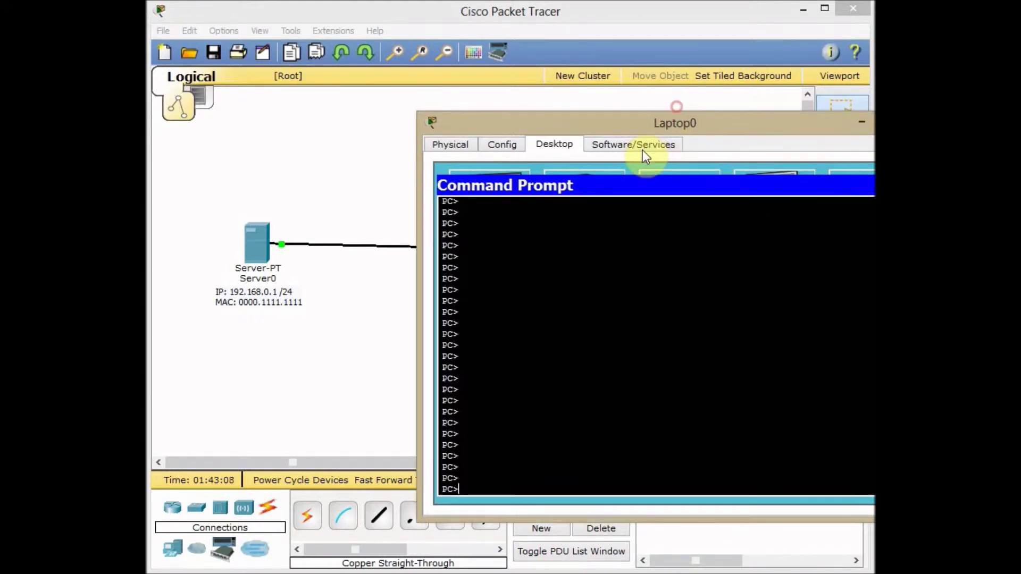
{"action": "left_click_drag", "start_coordinate": [671, 125], "coordinate": [772, 114]}
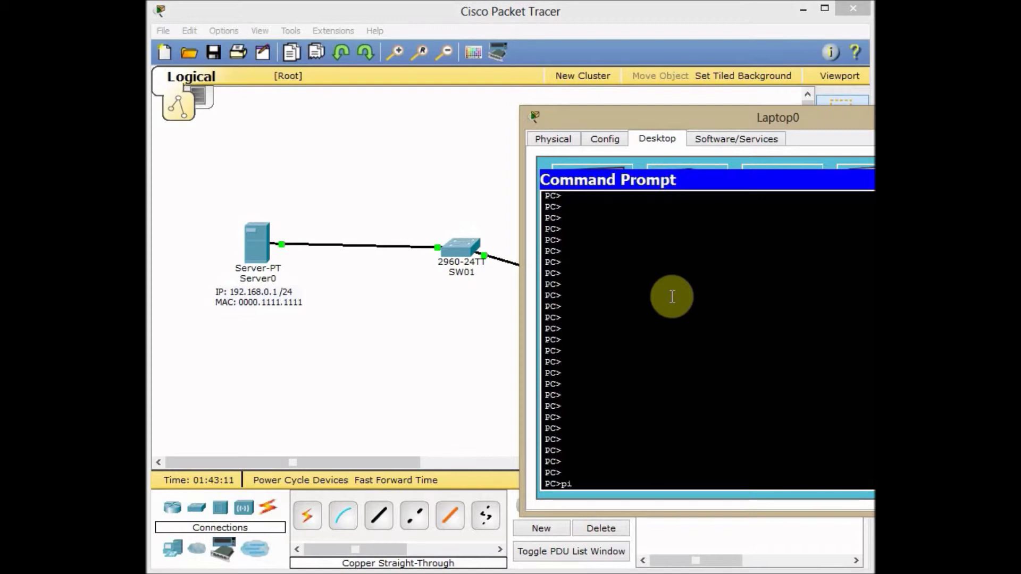
{"action": "key", "text": "BackSpace"}
{"action": "type", "text": "ipconfig /all"}
{"action": "key", "text": "Return"}
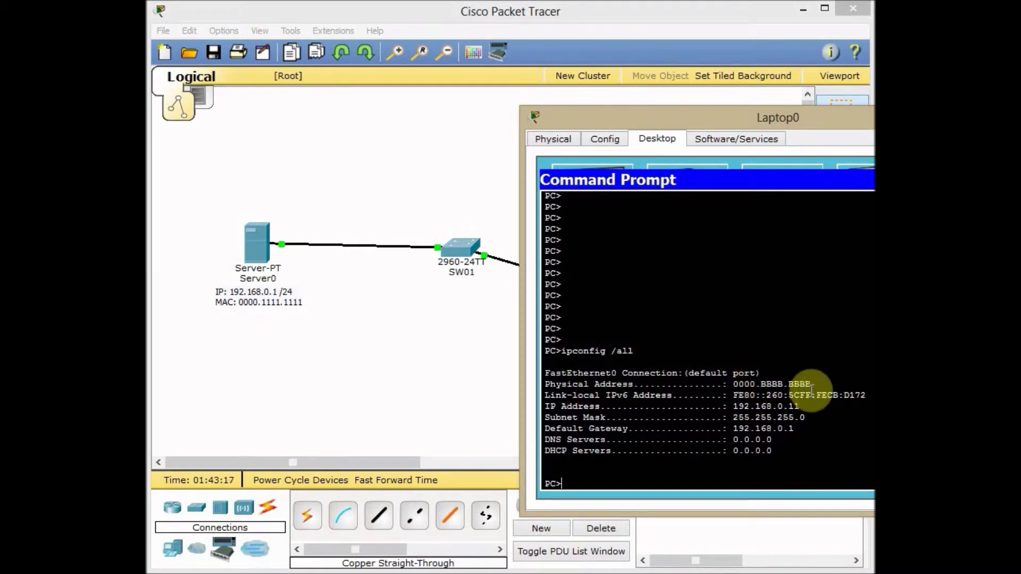
Ping 192.168.0.1 from Laptop0, stop it after timeouts, and close the laptop window
{"action": "type", "text": "ping 192.168.0.1"}
{"action": "key", "text": "Return"}
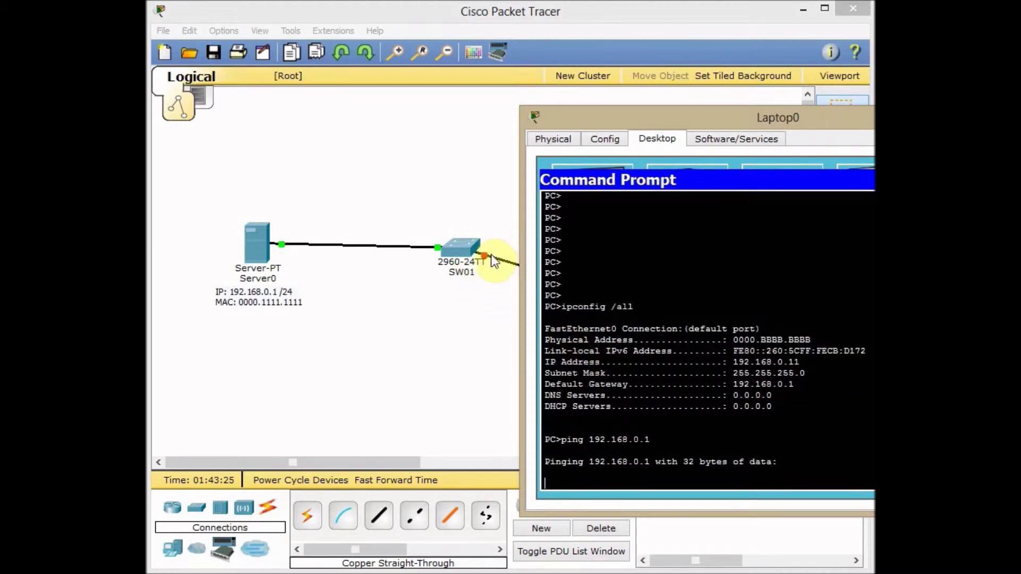
{"action": "left_click_drag", "start_coordinate": [751, 116], "coordinate": [562, 115]}
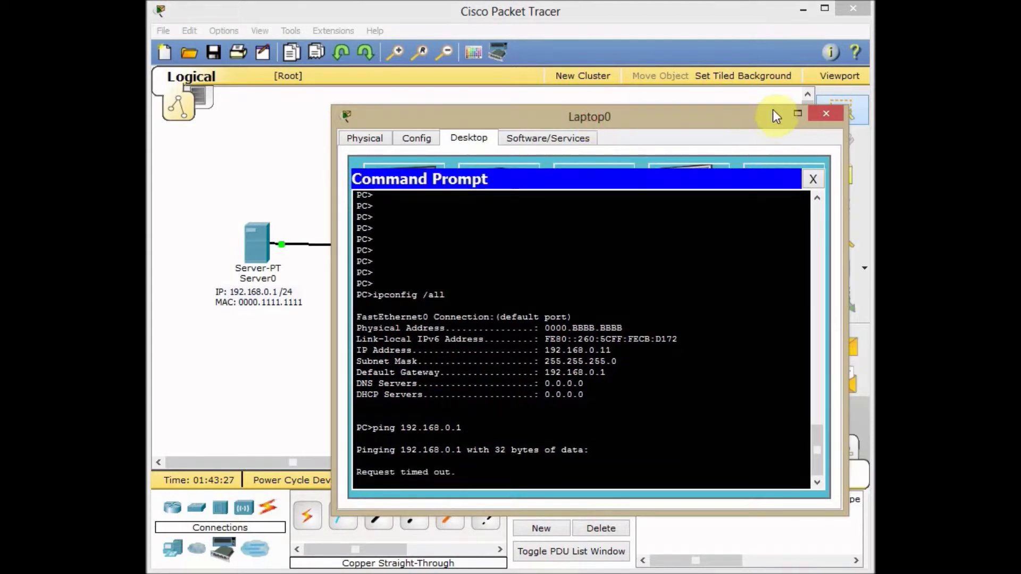
{"action": "key", "text": "ctrl+c"}
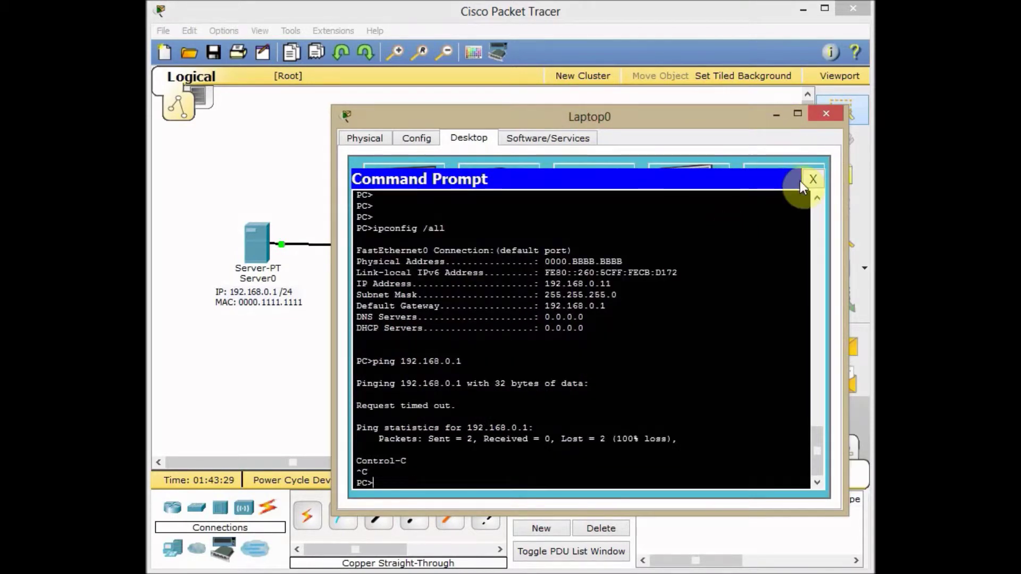
{"action": "left_click", "coordinate": [810, 180]}
{"action": "left_click", "coordinate": [777, 115]}
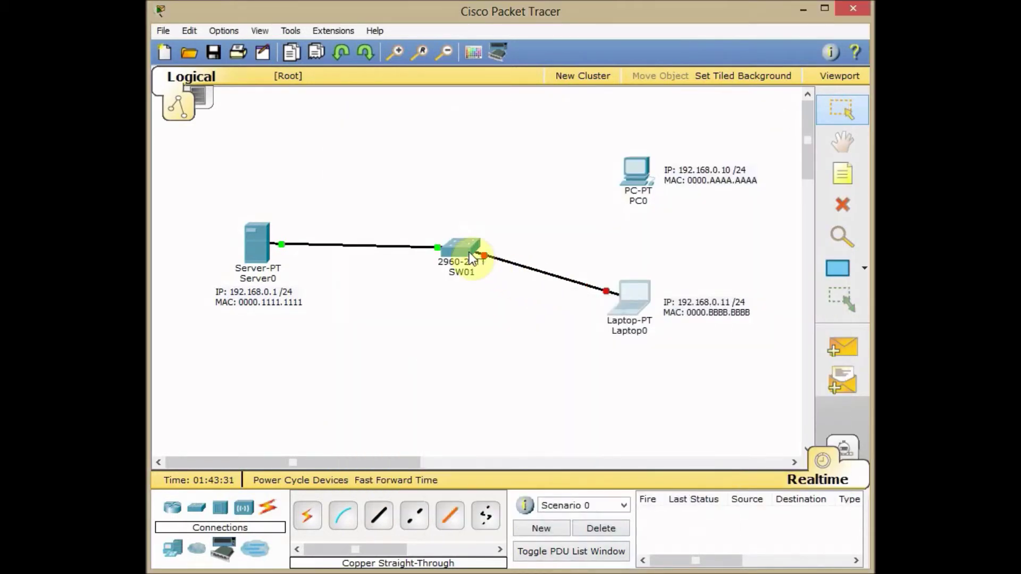
Open SW01's CLI and run show ip int brief
{"action": "left_click", "coordinate": [470, 257]}
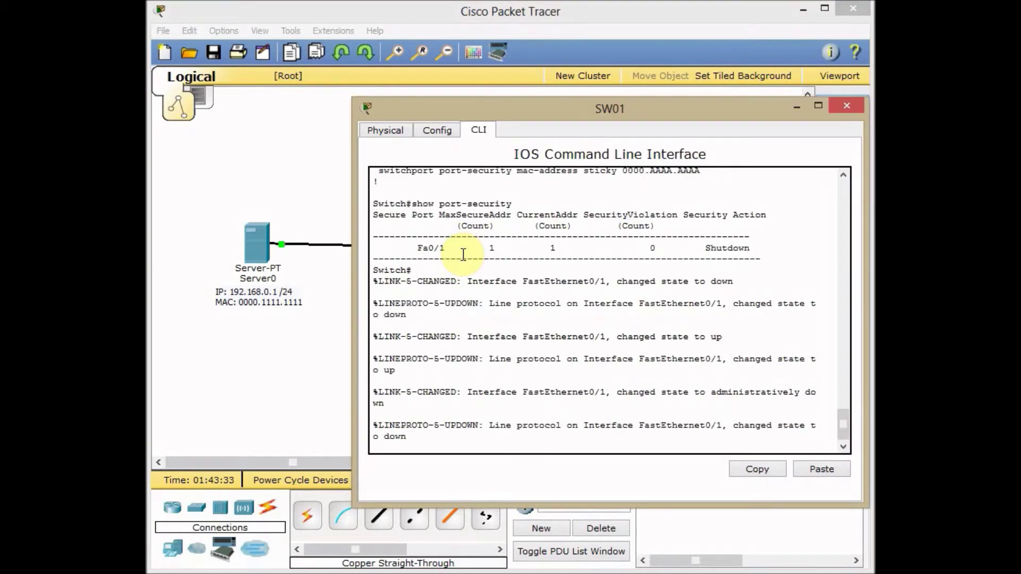
{"action": "key", "text": "Return"}
{"action": "key", "text": "Return"}
{"action": "type", "text": "show"}
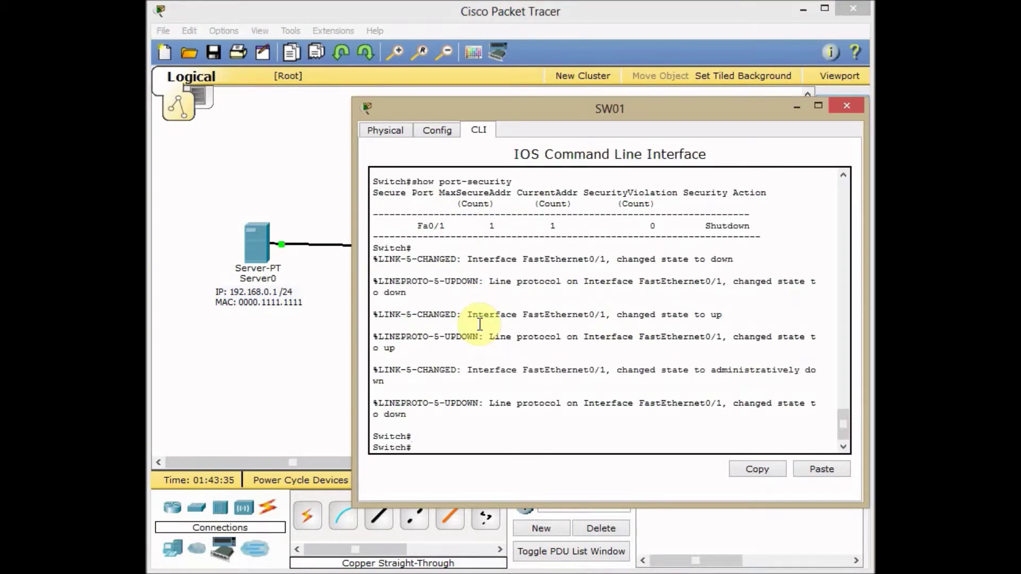
{"action": "type", "text": " ip int brie"}
{"action": "key", "text": "Return"}
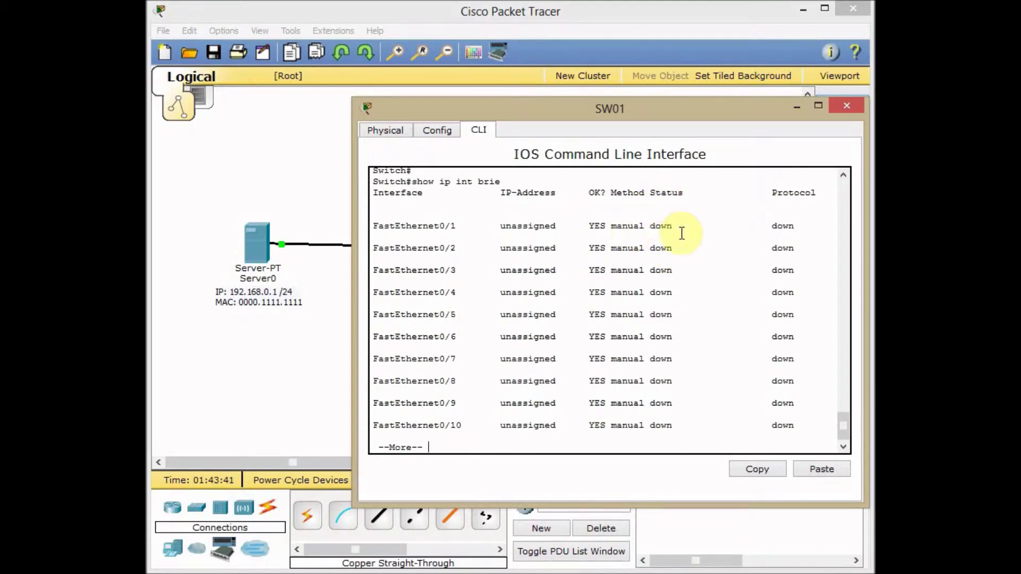
Run show interfaces fa 0/1 to see Fa0/1 err-disabled
{"action": "type", "text": "qs"}
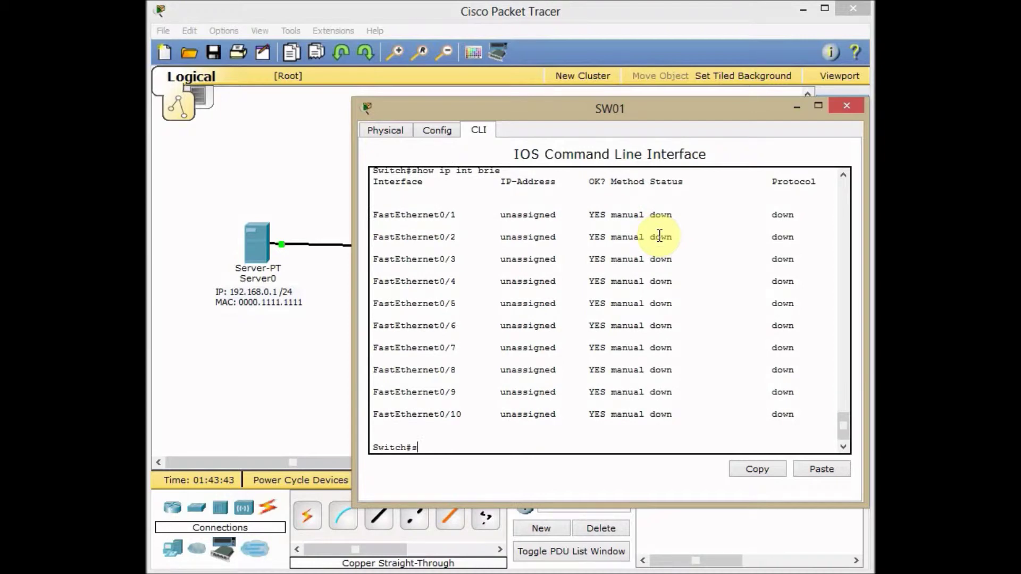
{"action": "type", "text": "ho intr"}
{"action": "key", "text": "Tab"}
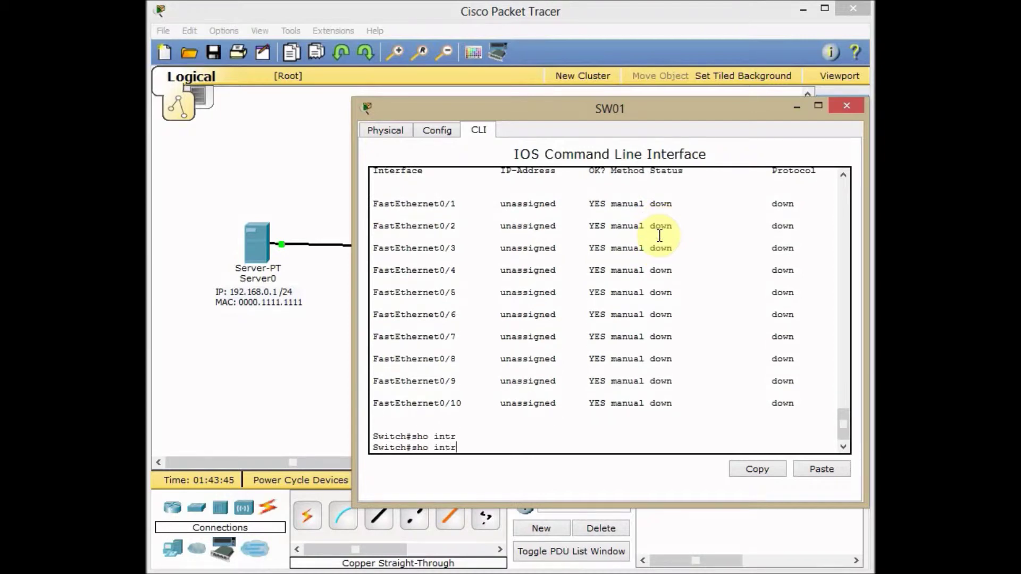
{"action": "type", "text": "er"}
{"action": "key", "text": "Tab"}
{"action": "type", "text": "fa"}
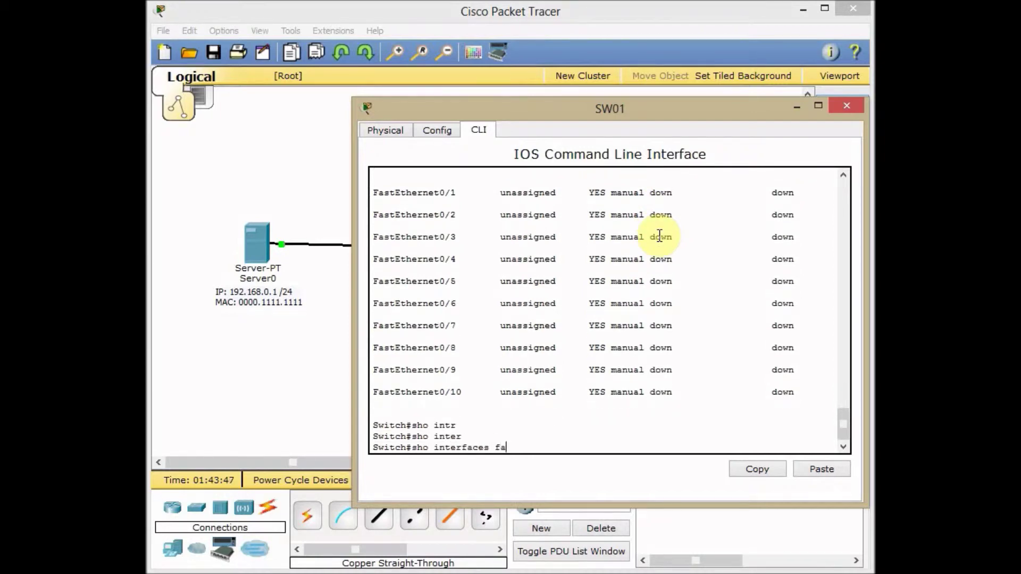
{"action": "type", "text": " 0/1"}
{"action": "key", "text": "Return"}
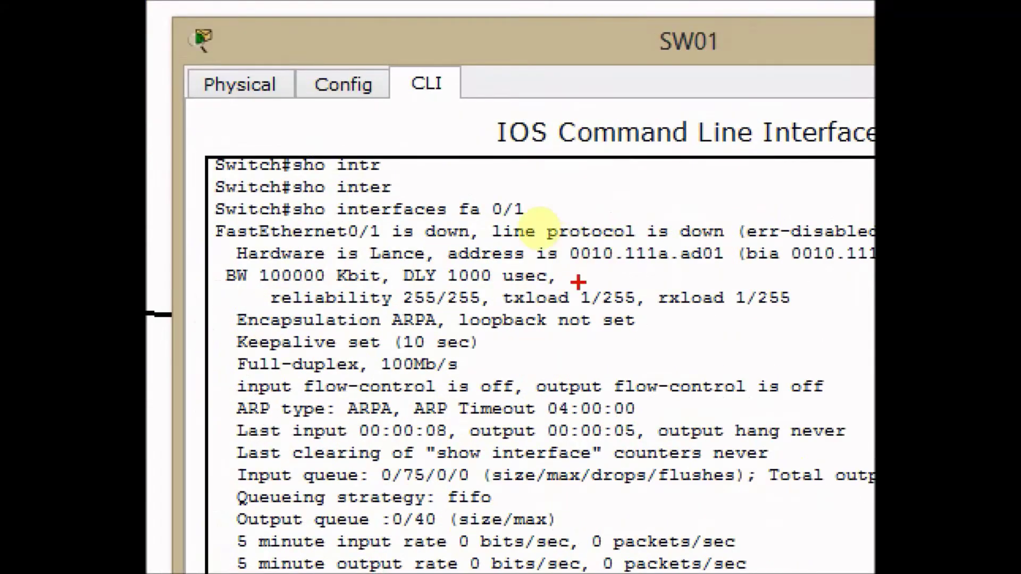
Run show port-security to confirm 1 violation with Shutdown action
{"action": "left_click_drag", "start_coordinate": [737, 239], "coordinate": [875, 228]}
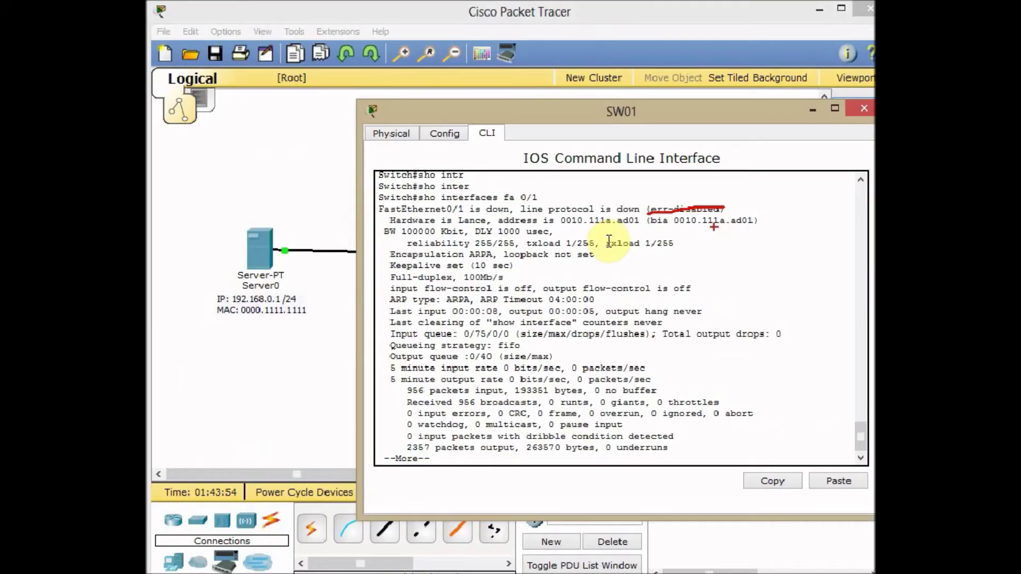
{"action": "type", "text": "q"}
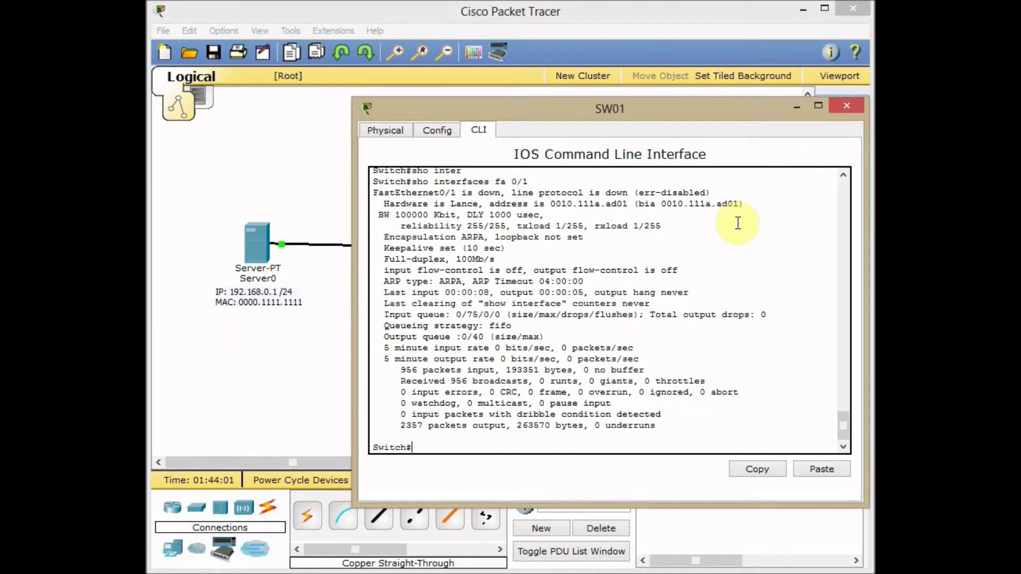
{"action": "type", "text": "show po"}
{"action": "key", "text": "Tab"}
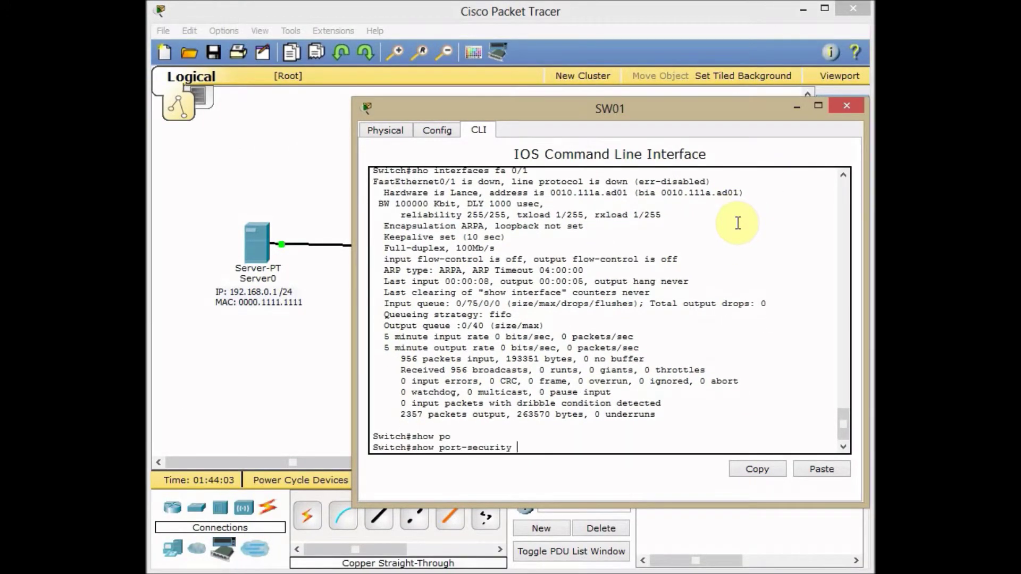
{"action": "key", "text": "Return"}
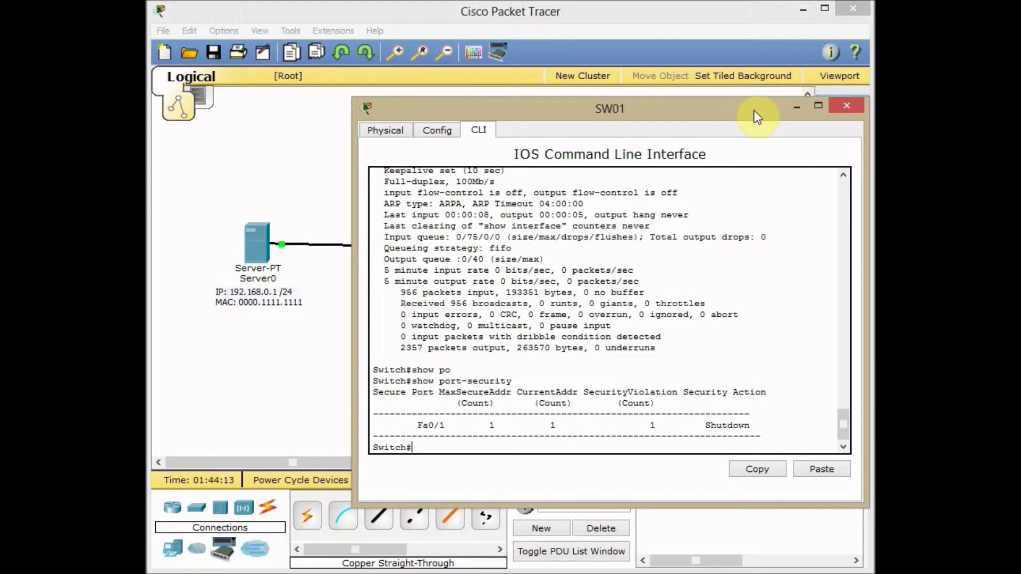
Reattach SW01's cable from Laptop0 to PC0's FastEthernet0 and restore SW01's CLI window
{"action": "left_click_drag", "start_coordinate": [757, 117], "coordinate": [707, 168]}
{"action": "left_click", "coordinate": [748, 162]}
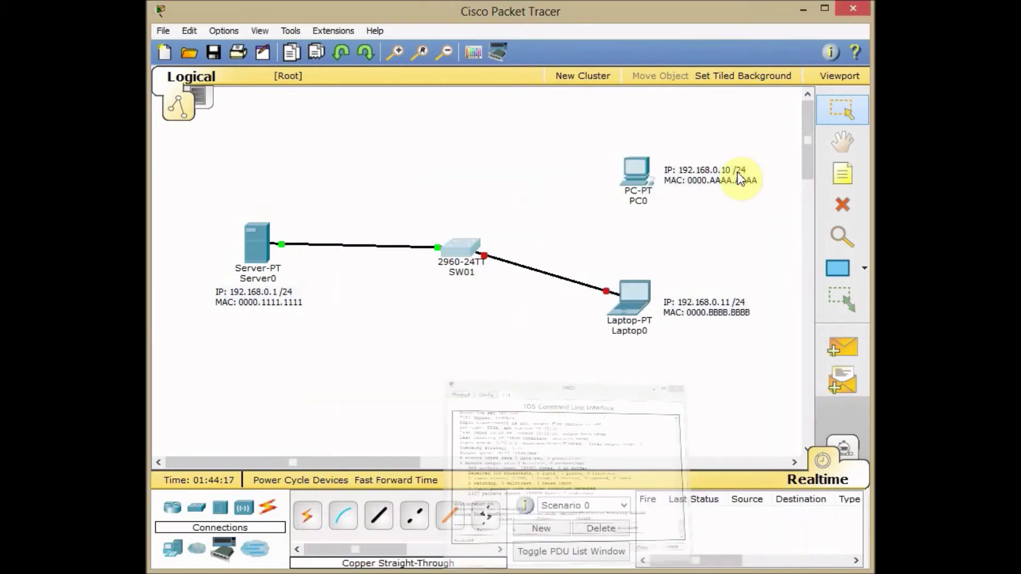
{"action": "left_click_drag", "start_coordinate": [607, 291], "coordinate": [637, 183]}
{"action": "left_click", "coordinate": [639, 184]}
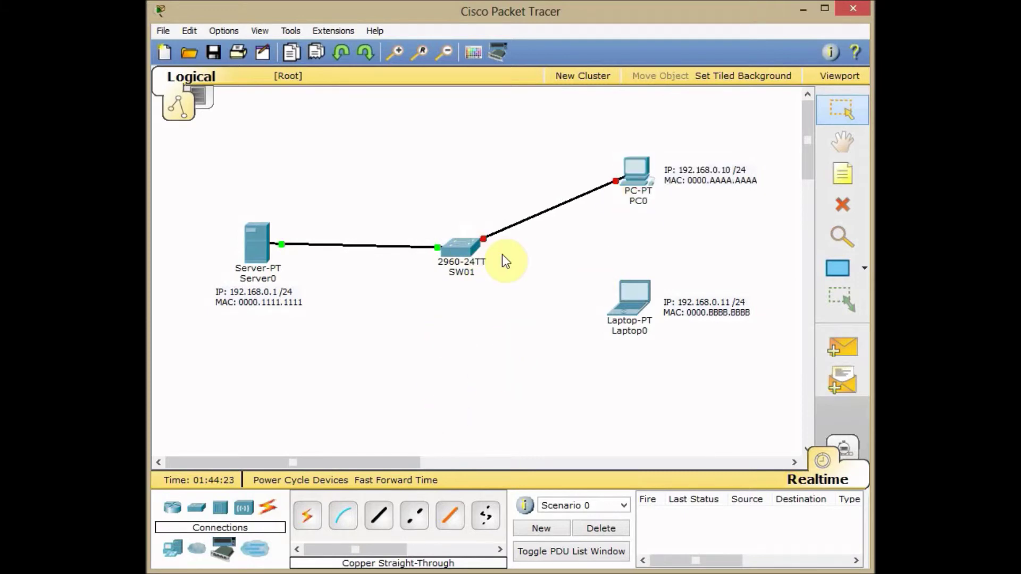
{"action": "left_click", "coordinate": [458, 246]}
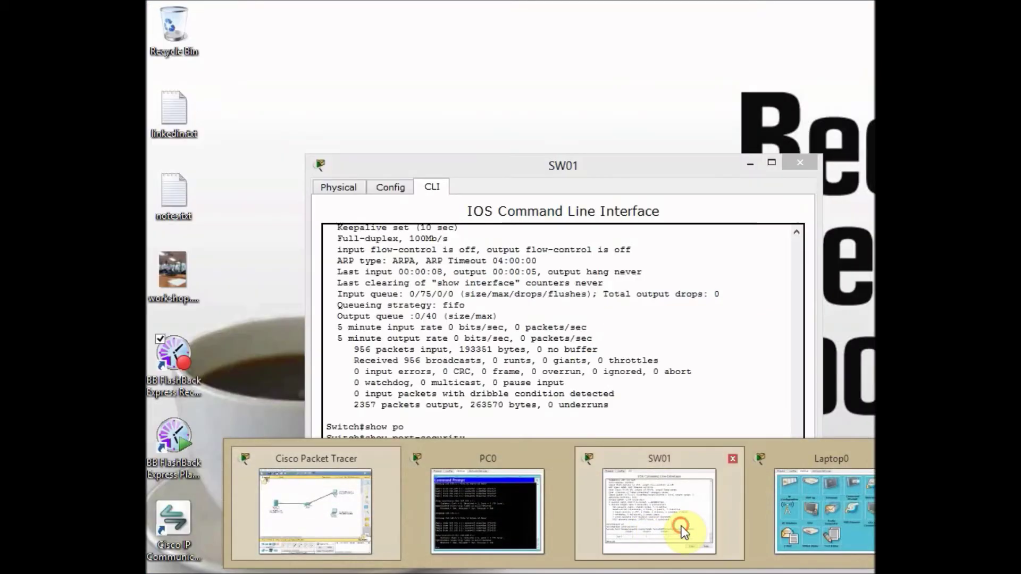
{"action": "left_click", "coordinate": [685, 530]}
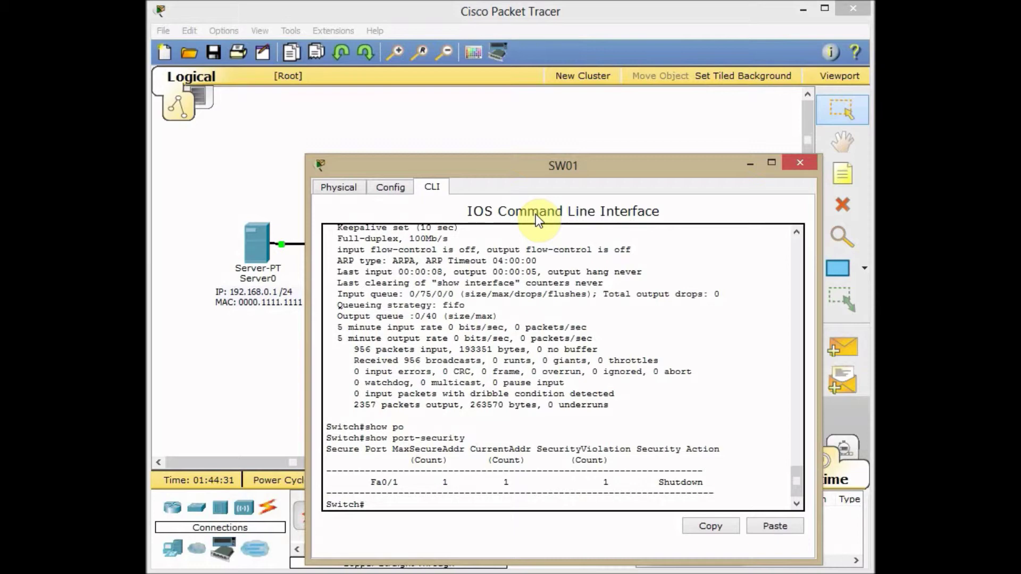
Enter conf t, select int fa 0/1 and shut it down on SW01
{"action": "key", "text": "Return"}
{"action": "key", "text": "Return"}
{"action": "key", "text": "Return"}
{"action": "key", "text": "Return"}
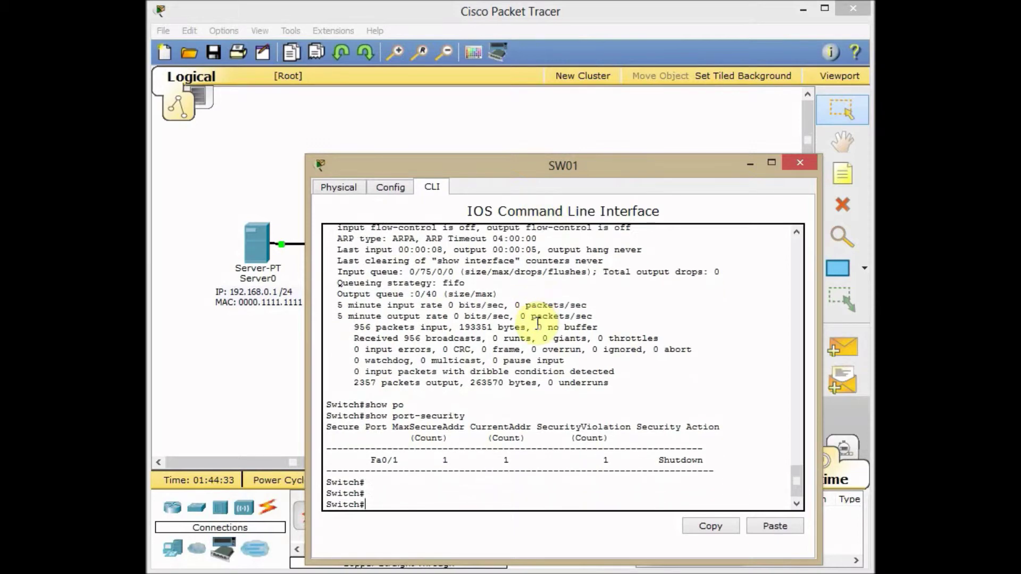
{"action": "type", "text": "in"}
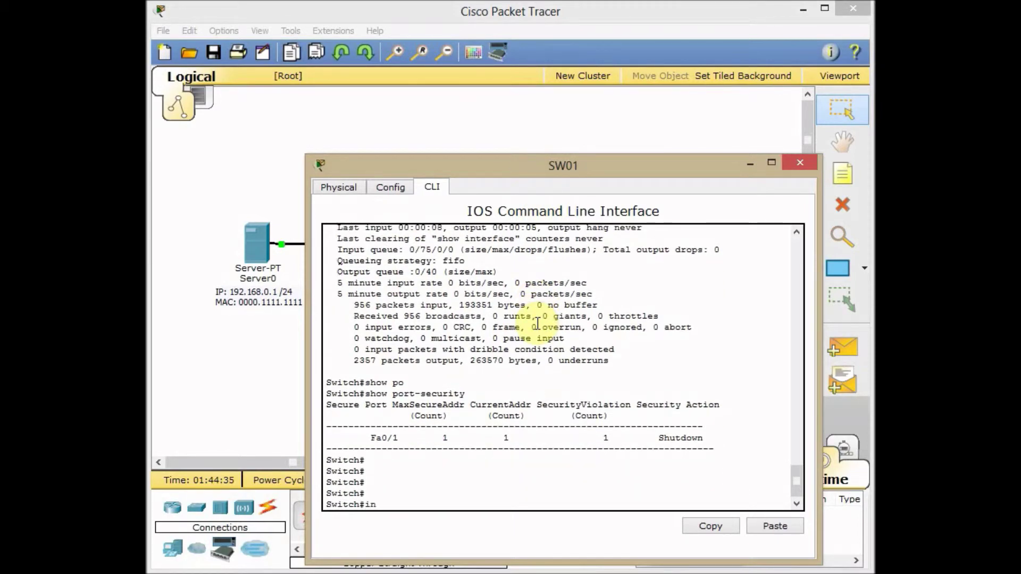
{"action": "type", "text": "t fa 0/1"}
{"action": "key", "text": "Return"}
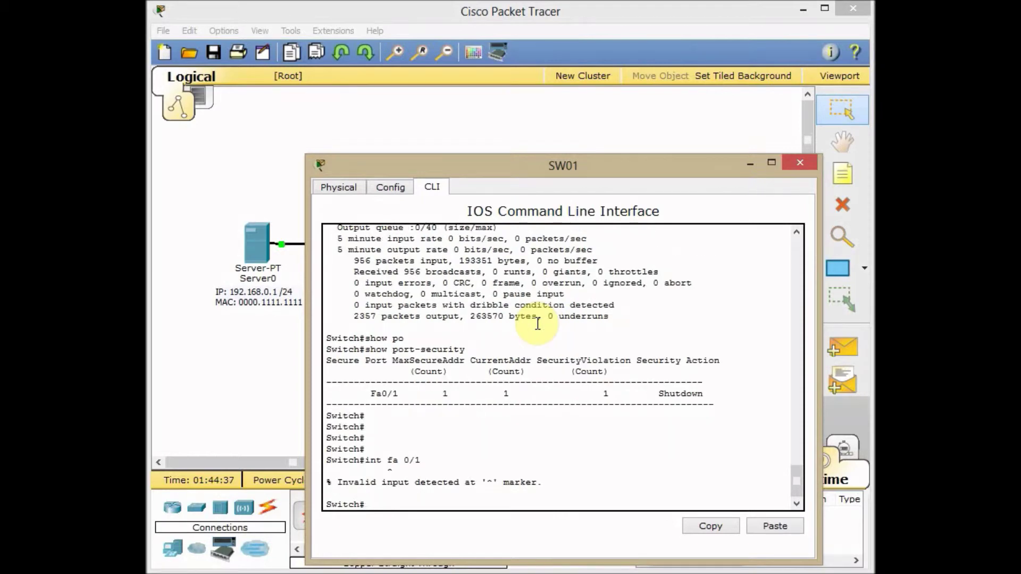
{"action": "type", "text": "conf t"}
{"action": "key", "text": "Return"}
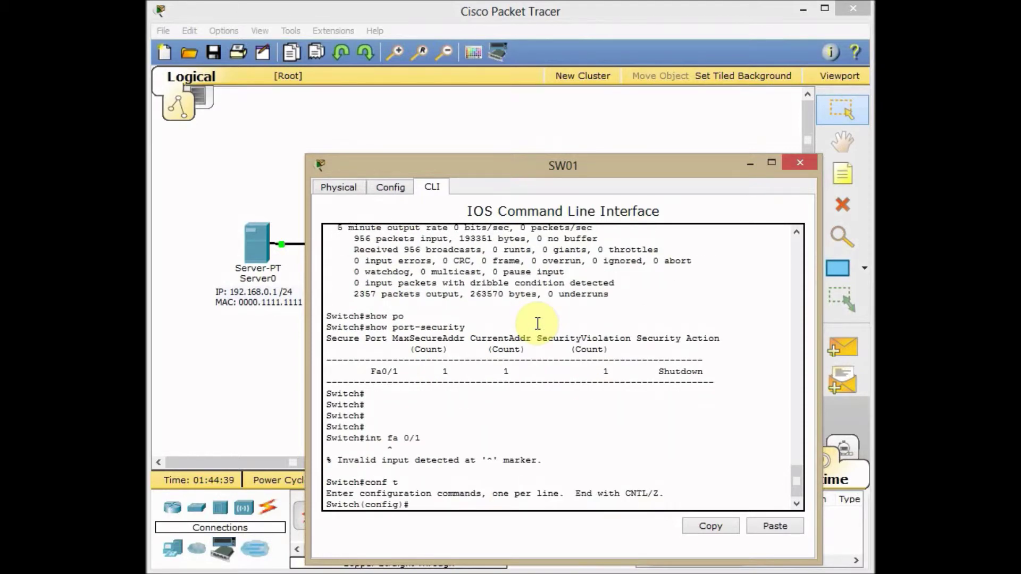
{"action": "type", "text": "int fa 0/1"}
{"action": "key", "text": "Return"}
{"action": "type", "text": "shut"}
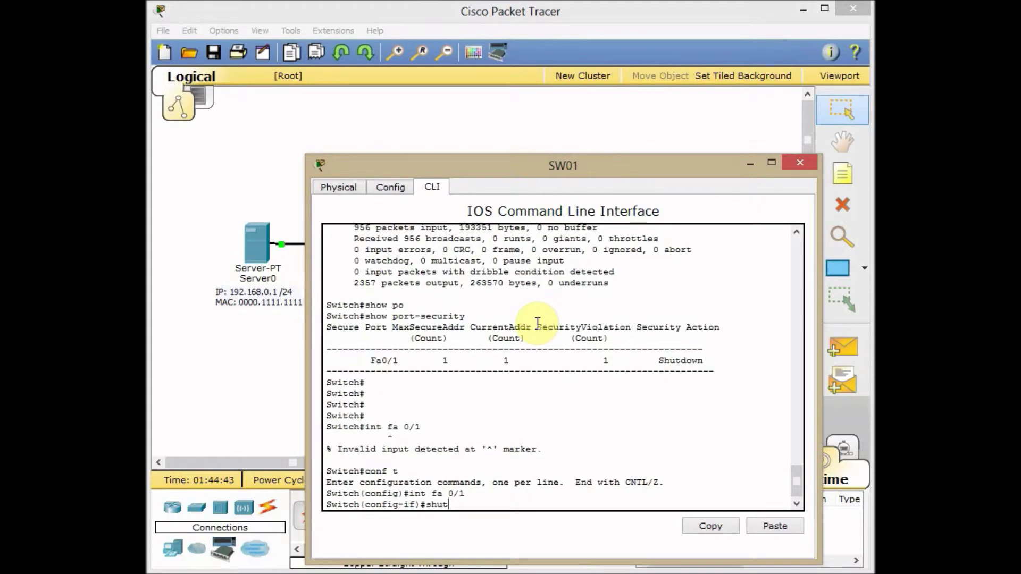
{"action": "key", "text": "Return"}
Apply no shut on Fa0/1, exit config, and verify it up/up with show ip int brief
{"action": "key", "text": "Return"}
{"action": "type", "text": "no "}
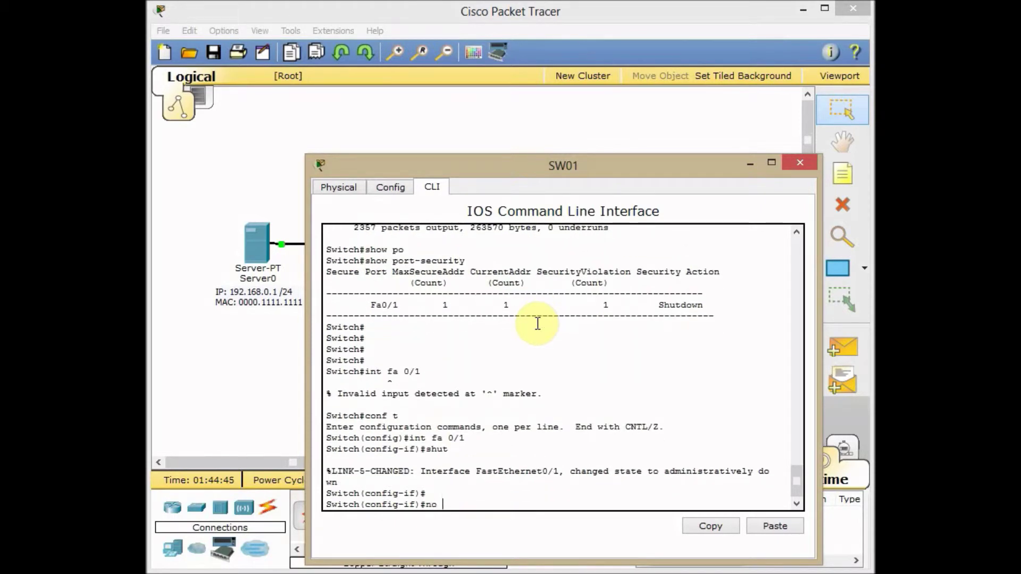
{"action": "type", "text": "shut"}
{"action": "key", "text": "Return"}
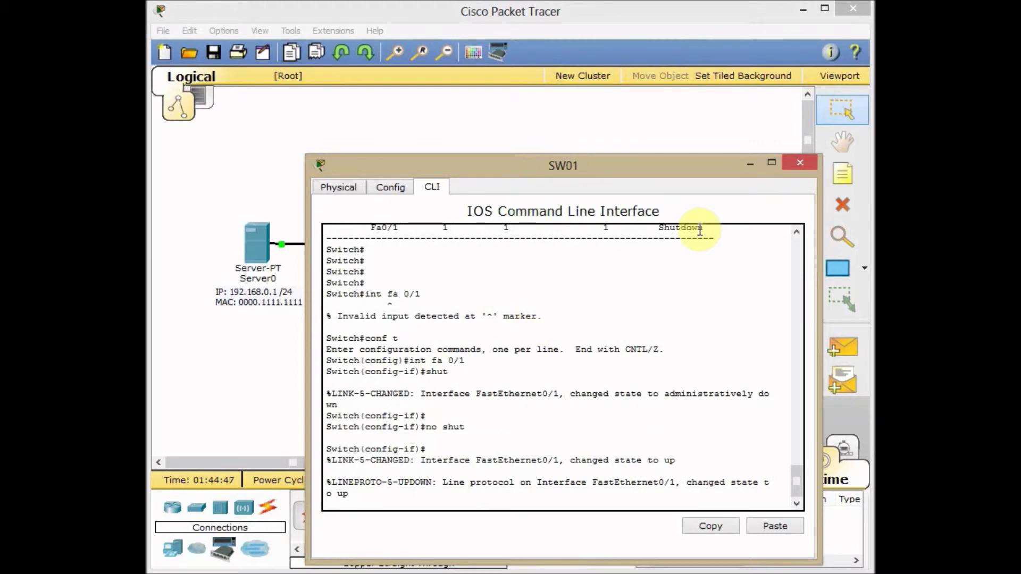
{"action": "key", "text": "Return"}
{"action": "key", "text": "Return"}
{"action": "key", "text": "ctrl+z"}
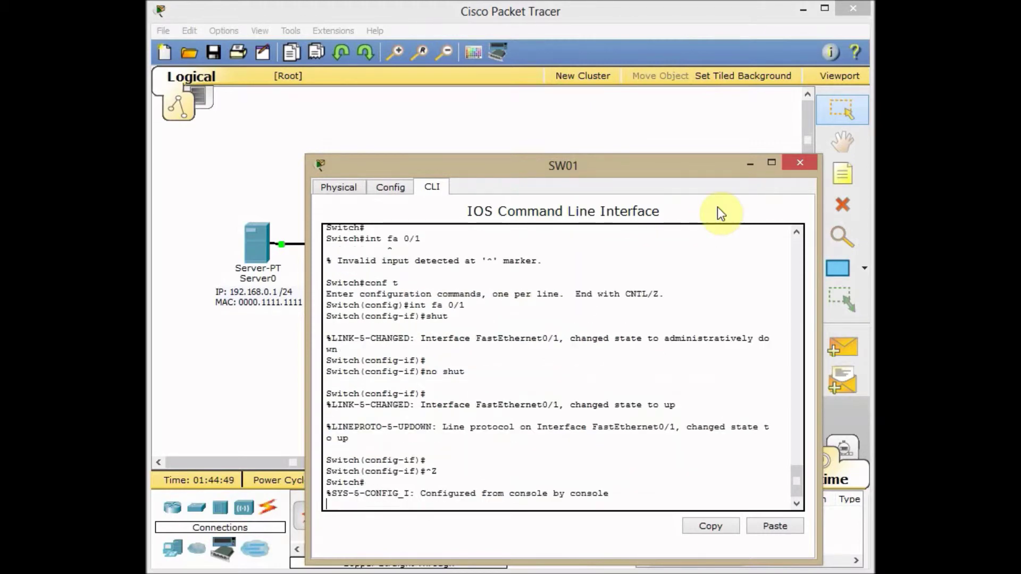
{"action": "key", "text": "Return"}
{"action": "key", "text": "Return"}
{"action": "type", "text": "show ip int brie"}
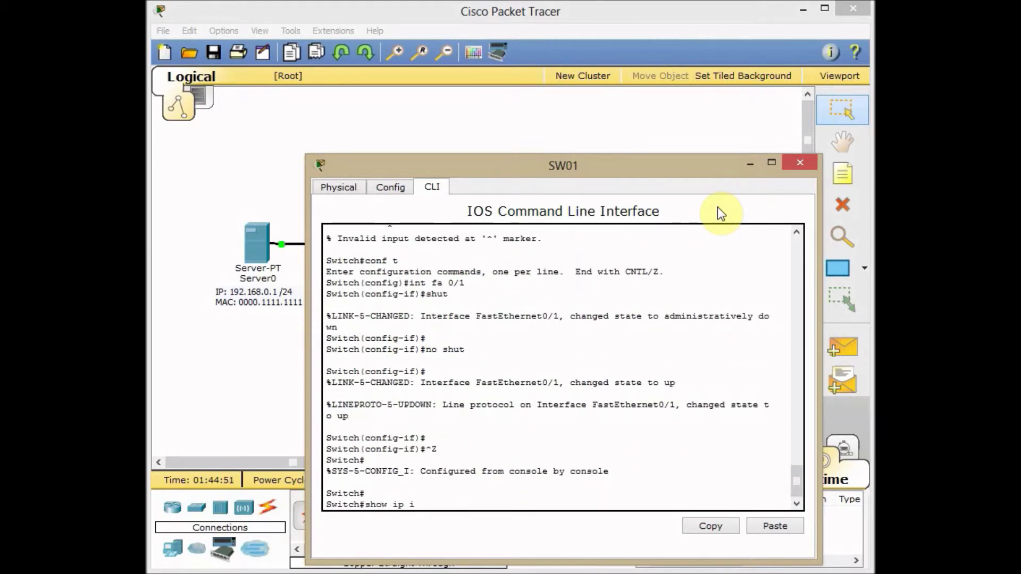
{"action": "key", "text": "Return"}
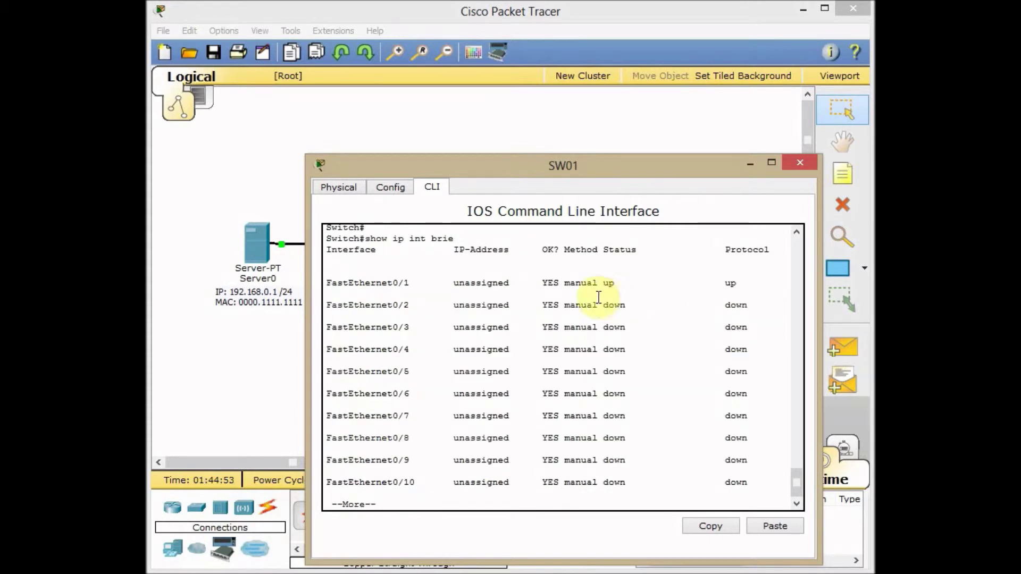
{"action": "left_click_drag", "start_coordinate": [659, 283], "coordinate": [742, 292]}
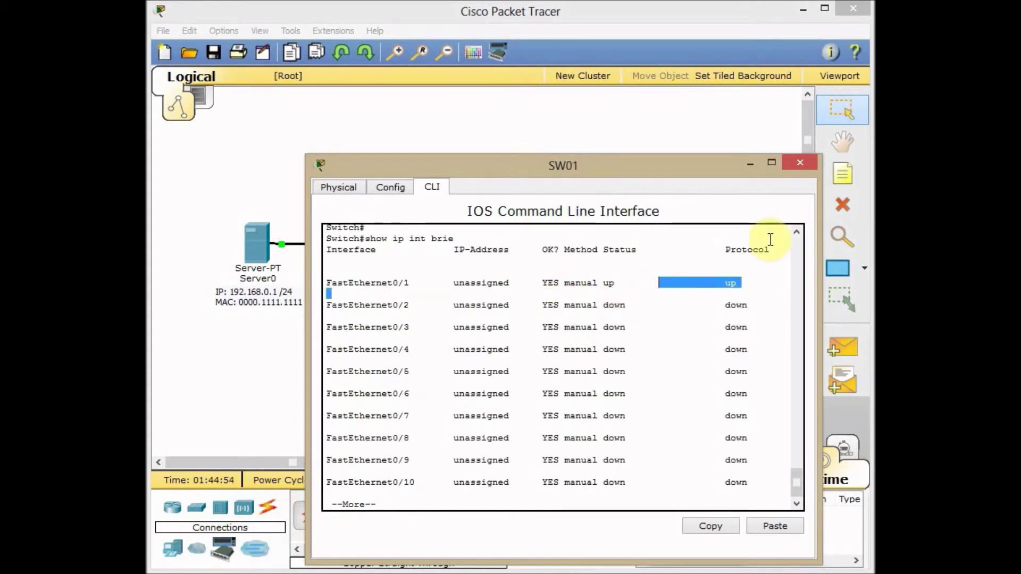
{"action": "left_click", "coordinate": [748, 165]}
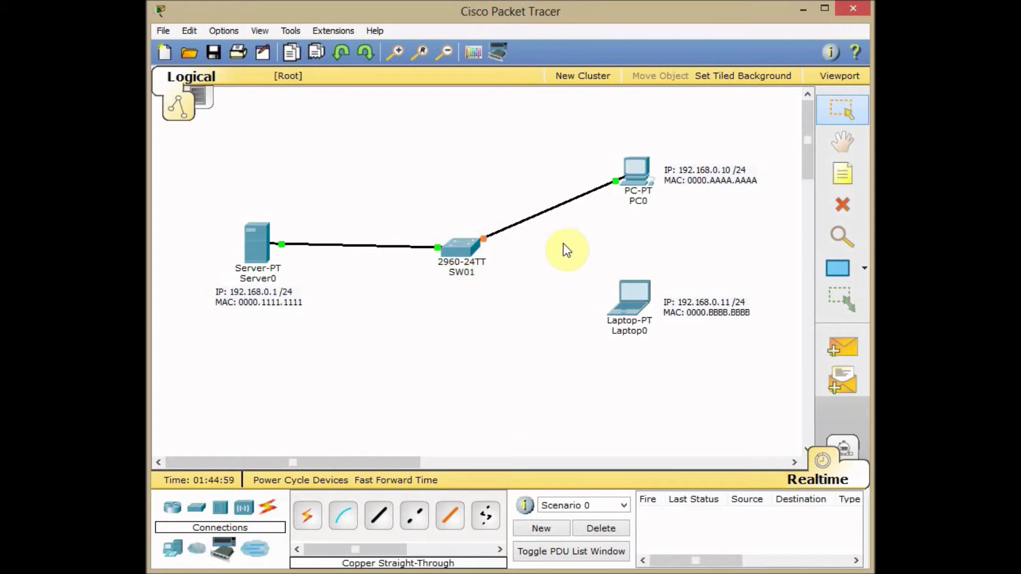
{"action": "mouse_move", "coordinate": [639, 178]}
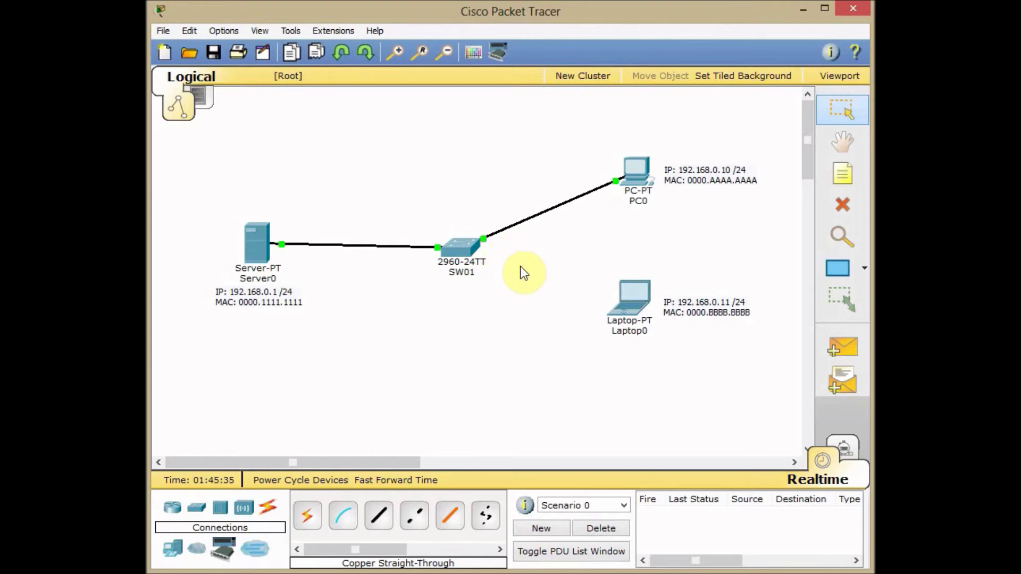
{"action": "left_click", "coordinate": [636, 186]}
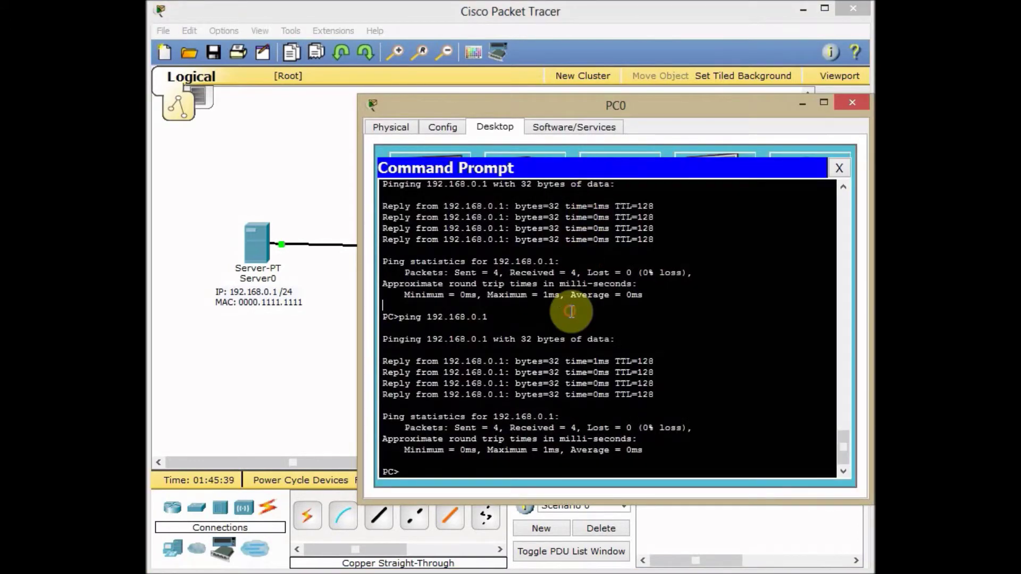
Rerun ping 192.168.0.1 from PC0, get replies, and close PC0's prompt and window
{"action": "key", "text": "Up"}
{"action": "key", "text": "Return"}
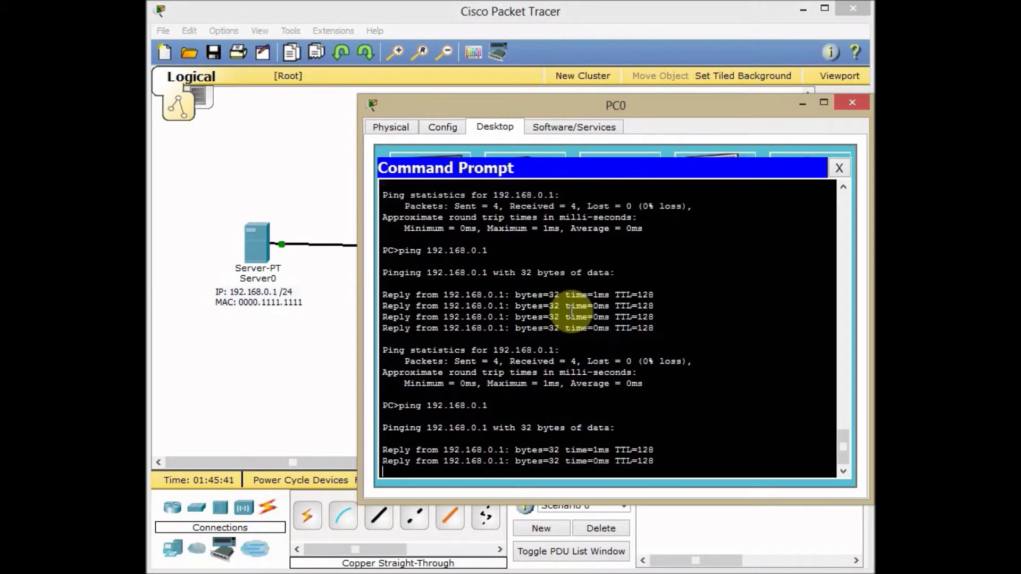
{"action": "left_click", "coordinate": [839, 169]}
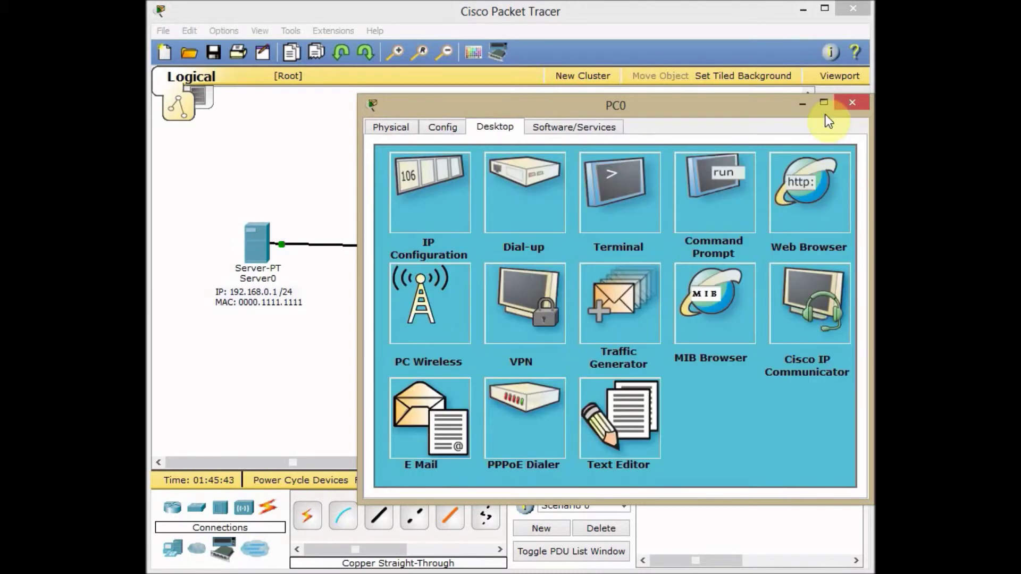
{"action": "left_click", "coordinate": [801, 102]}
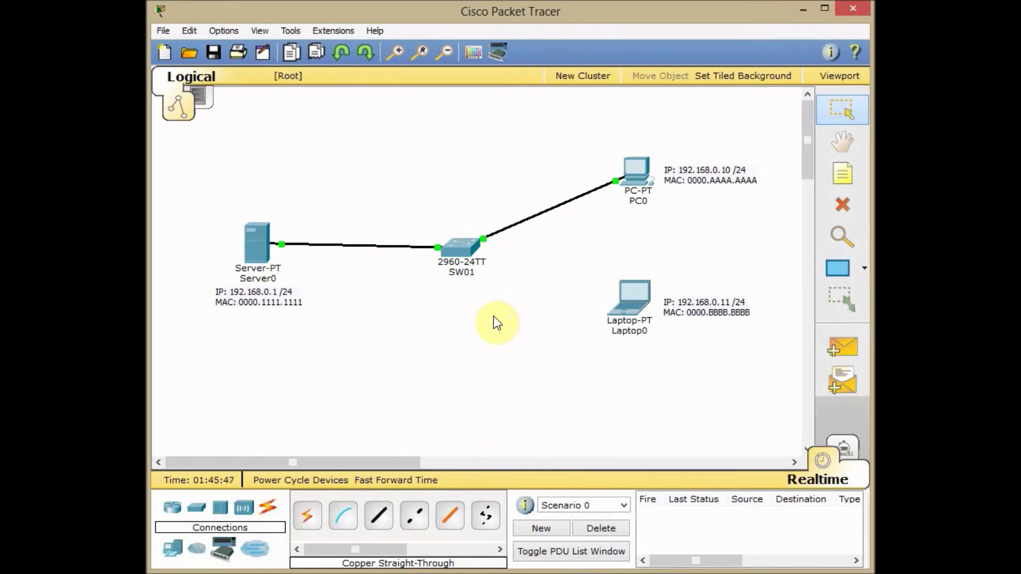
Place a 2950T switch and link SW01's FastEthernet0/10 to it with a crossover cable
{"action": "left_click", "coordinate": [202, 514]}
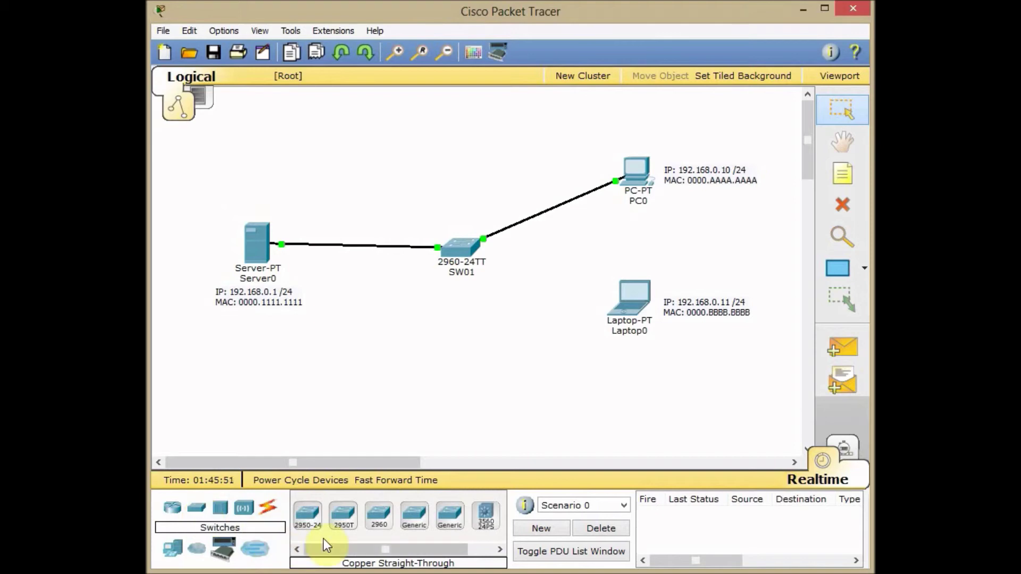
{"action": "left_click_drag", "start_coordinate": [343, 515], "coordinate": [569, 252]}
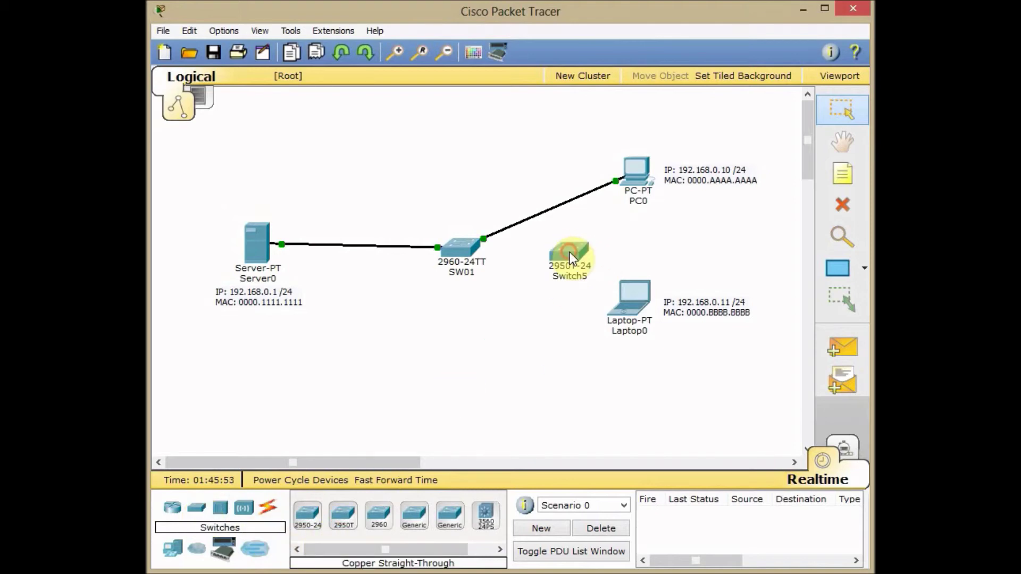
{"action": "left_click", "coordinate": [270, 512]}
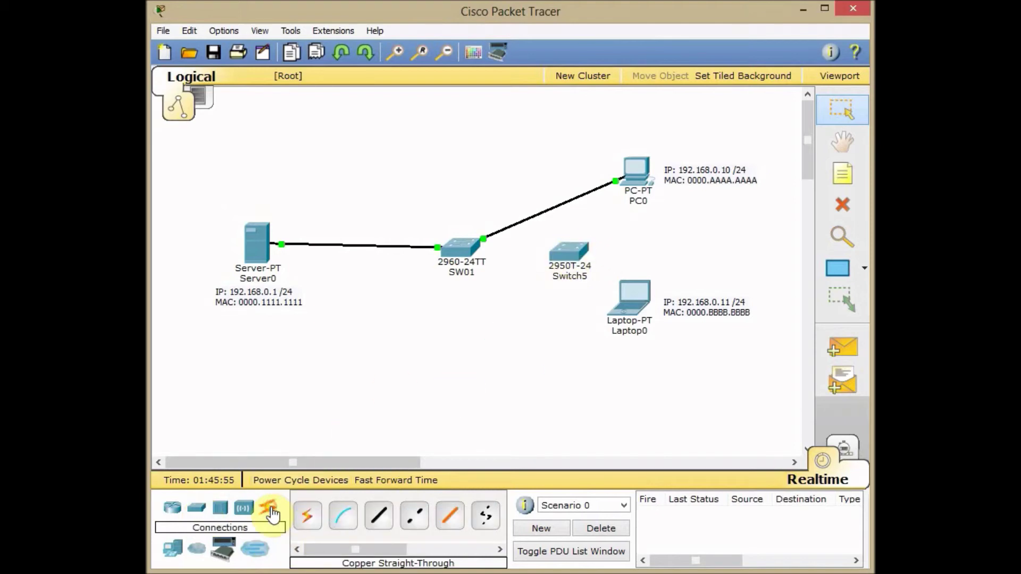
{"action": "left_click", "coordinate": [414, 517]}
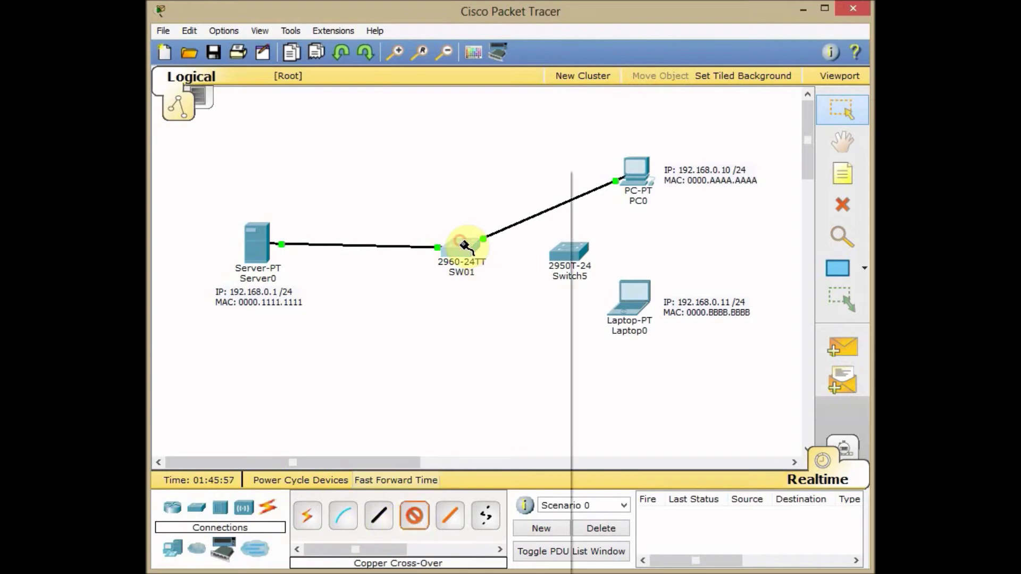
{"action": "left_click", "coordinate": [467, 248]}
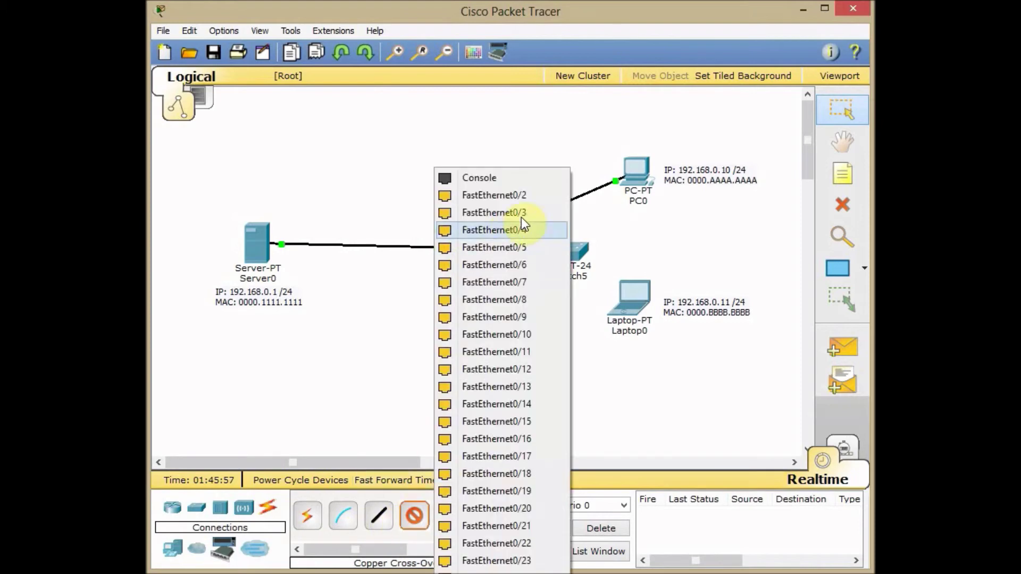
{"action": "left_click", "coordinate": [537, 333]}
{"action": "left_click", "coordinate": [564, 253]}
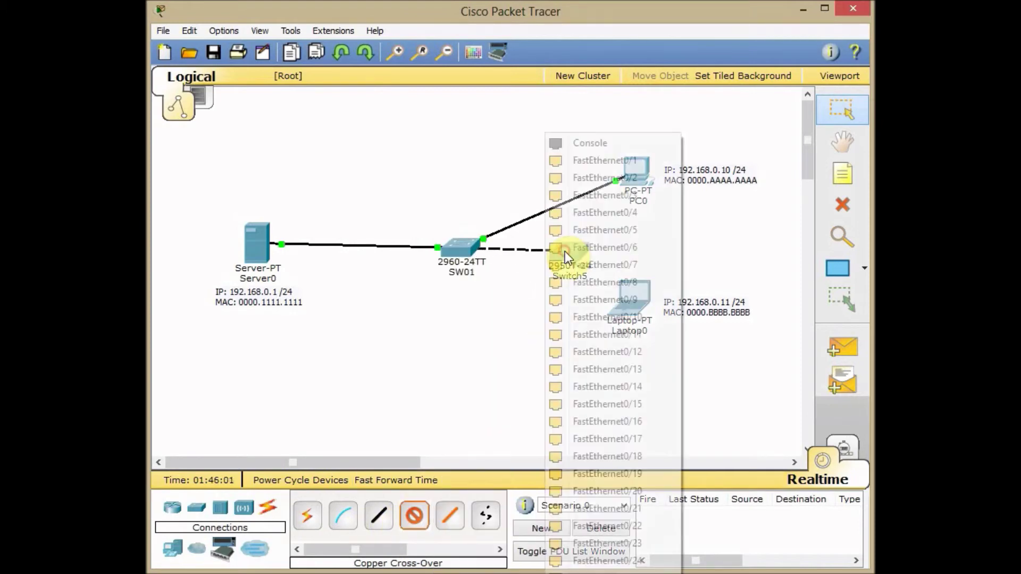
{"action": "left_click", "coordinate": [631, 319]}
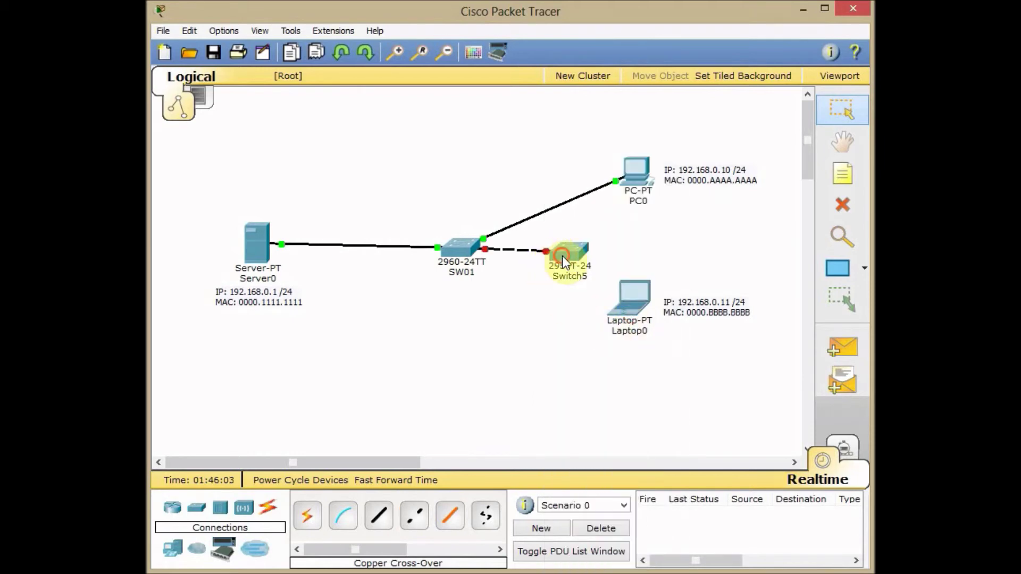
{"action": "left_click_drag", "start_coordinate": [562, 256], "coordinate": [577, 263]}
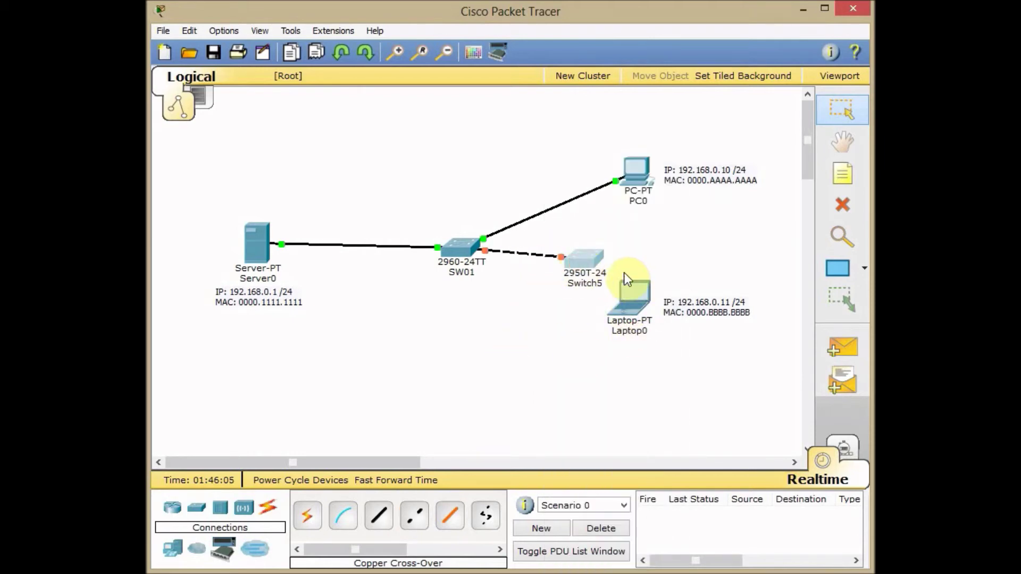
Move Laptop0 lower and cable its FastEthernet0 to Switch5 with straight-through
{"action": "left_click", "coordinate": [790, 371]}
{"action": "left_click_drag", "start_coordinate": [623, 299], "coordinate": [631, 348]}
{"action": "left_click", "coordinate": [378, 515]}
{"action": "left_click", "coordinate": [637, 352]}
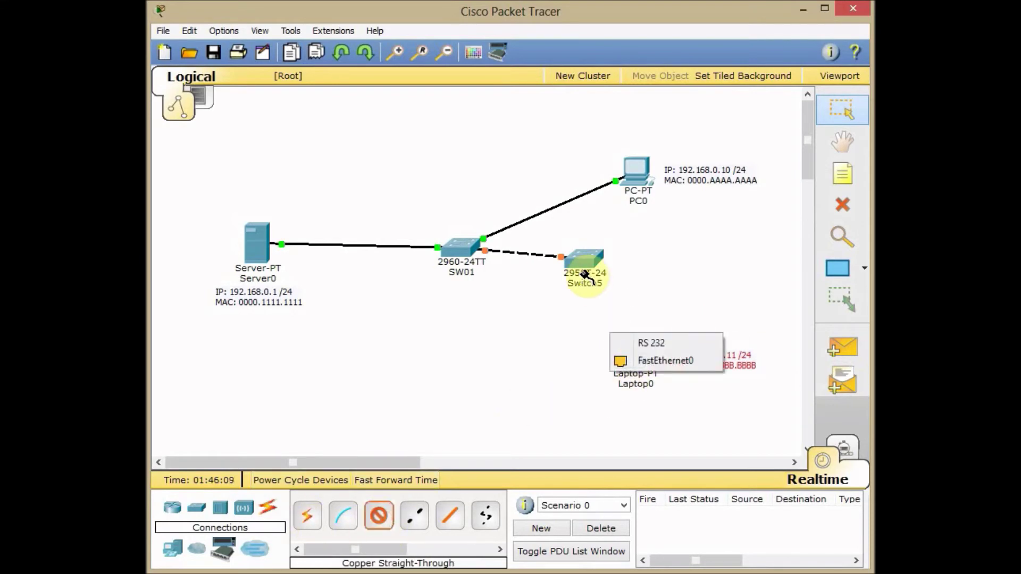
{"action": "left_click", "coordinate": [638, 361]}
{"action": "left_click", "coordinate": [586, 265]}
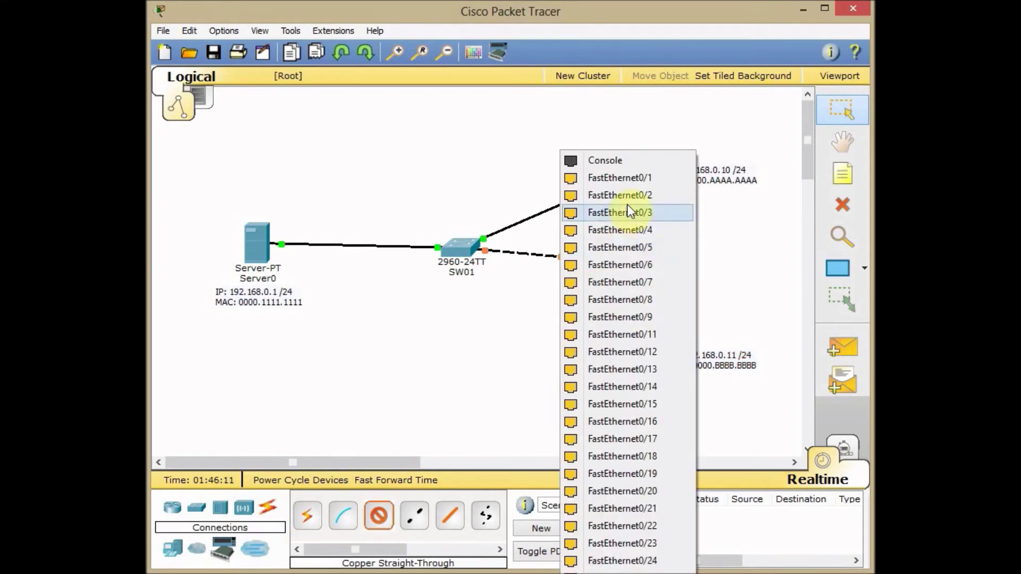
{"action": "left_click", "coordinate": [632, 196]}
{"action": "left_click", "coordinate": [721, 224]}
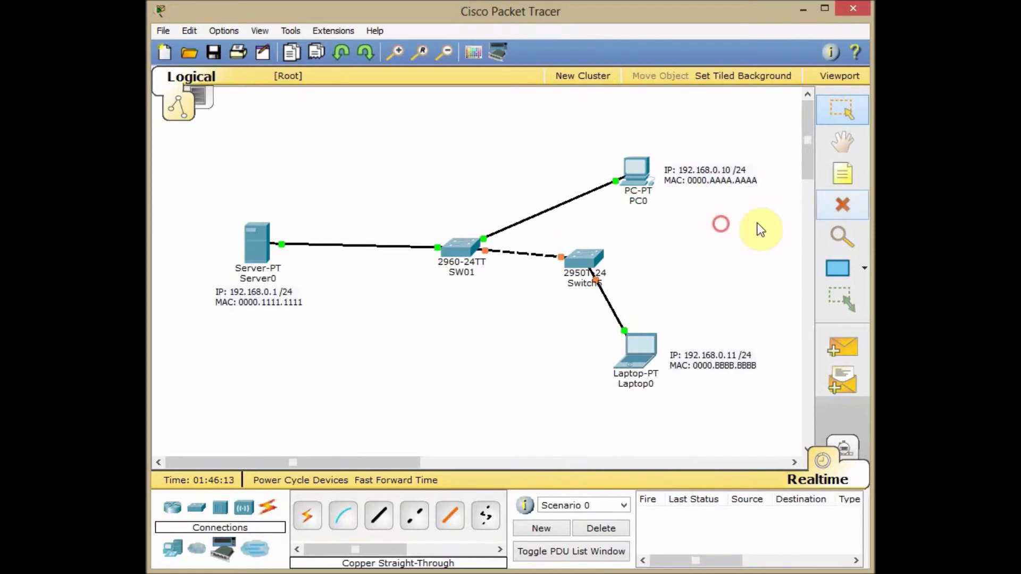
Delete the PC0–SW01 cable and connect PC0's FastEthernet0 to Switch5's FastEthernet0/1
{"action": "left_click", "coordinate": [840, 206]}
{"action": "left_click", "coordinate": [585, 194]}
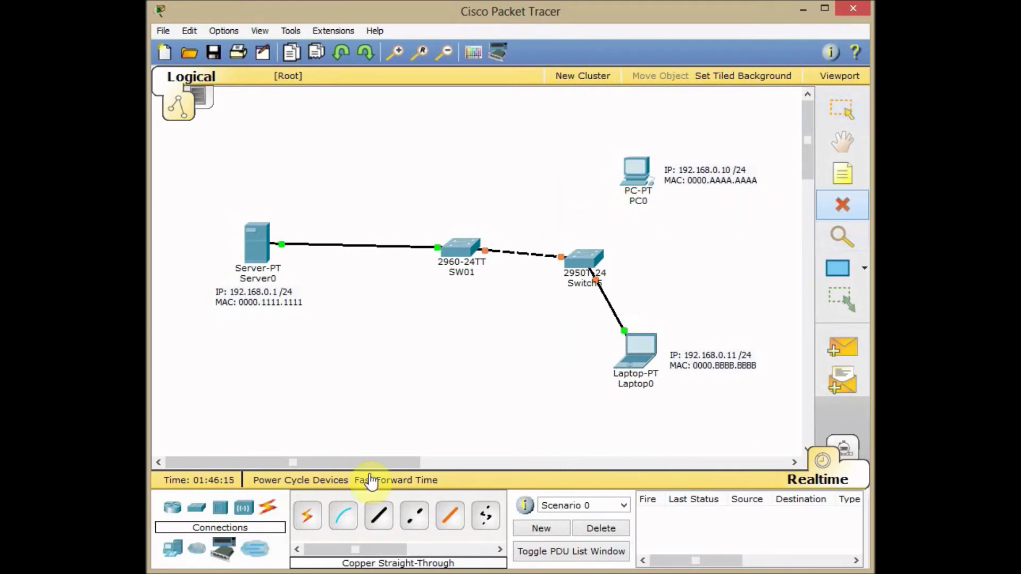
{"action": "left_click", "coordinate": [379, 515]}
{"action": "left_click", "coordinate": [634, 175]}
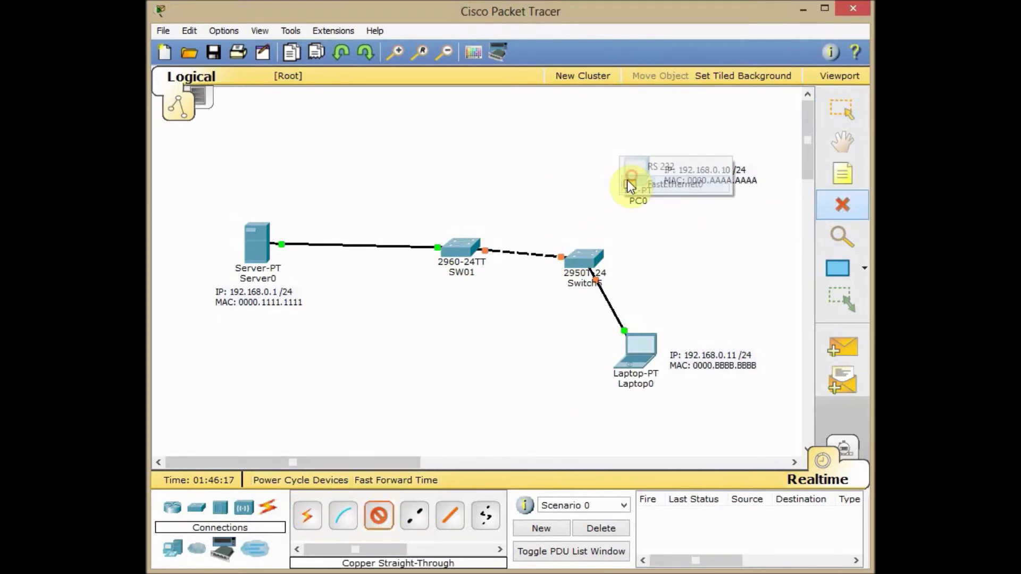
{"action": "left_click", "coordinate": [685, 185]}
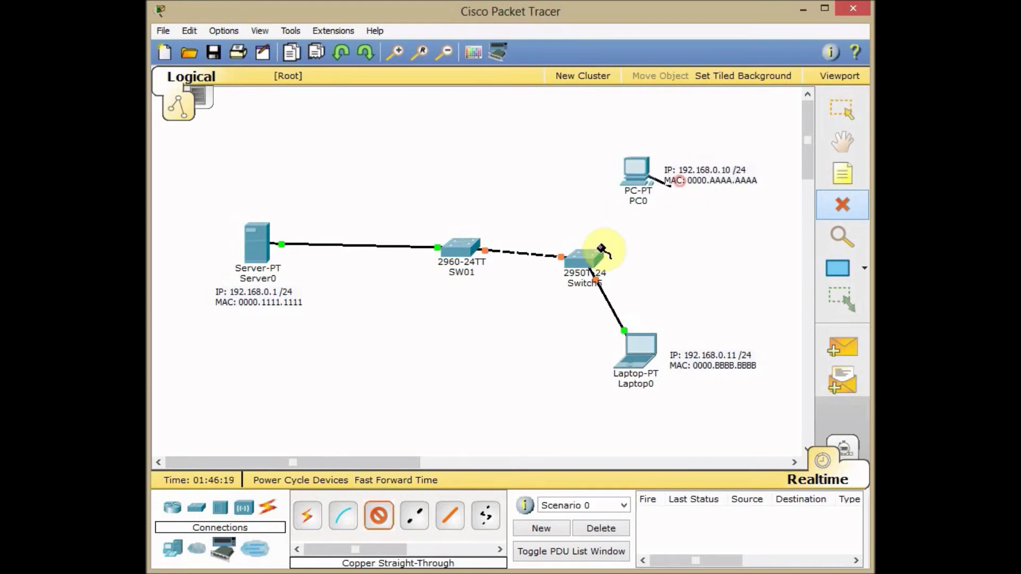
{"action": "left_click", "coordinate": [592, 258]}
{"action": "left_click", "coordinate": [659, 196]}
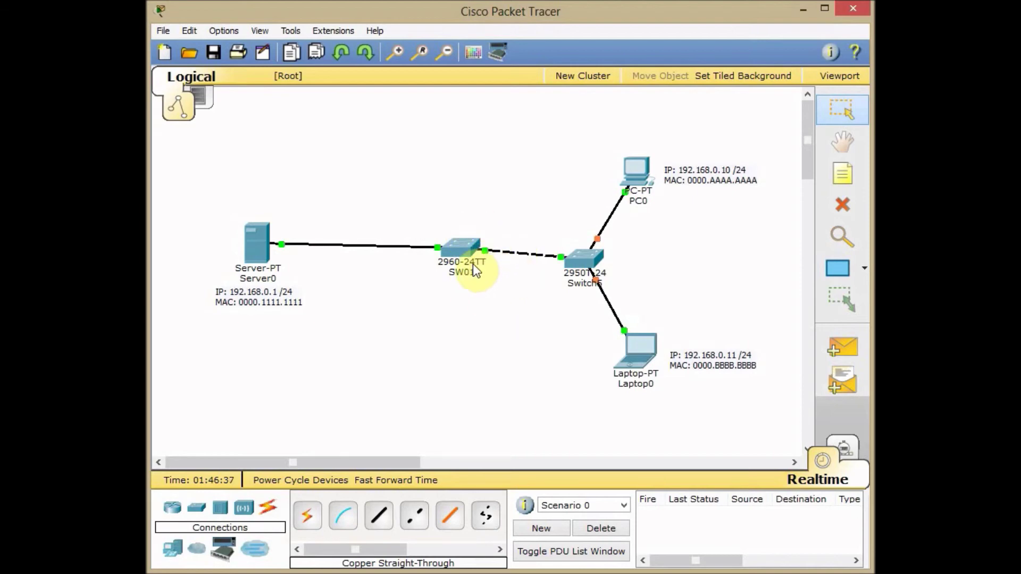
Rerun ping 192.168.0.1 from Laptop0's Command Prompt, get replies, and close it
{"action": "mouse_move", "coordinate": [486, 260]}
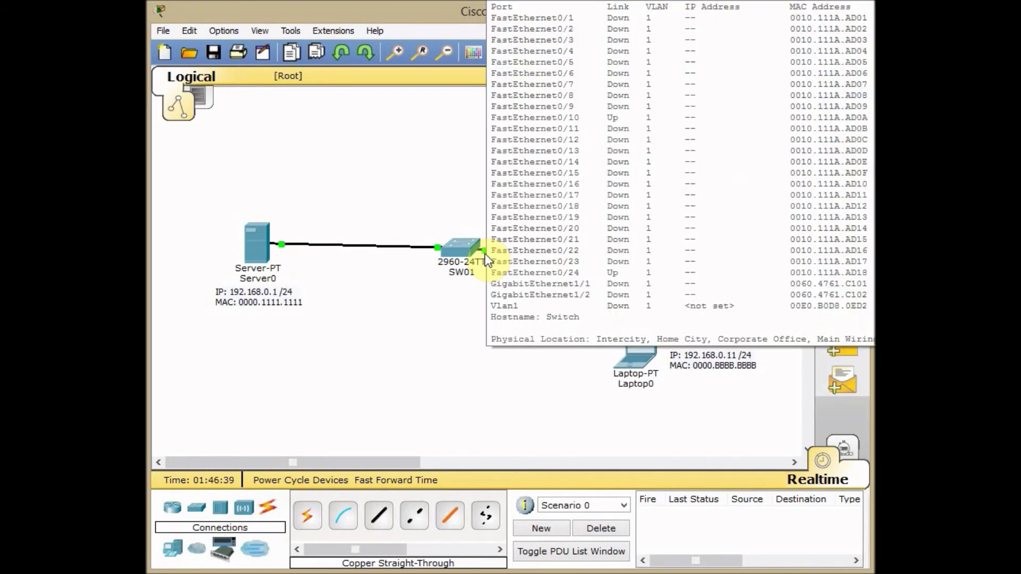
{"action": "left_click", "coordinate": [442, 319]}
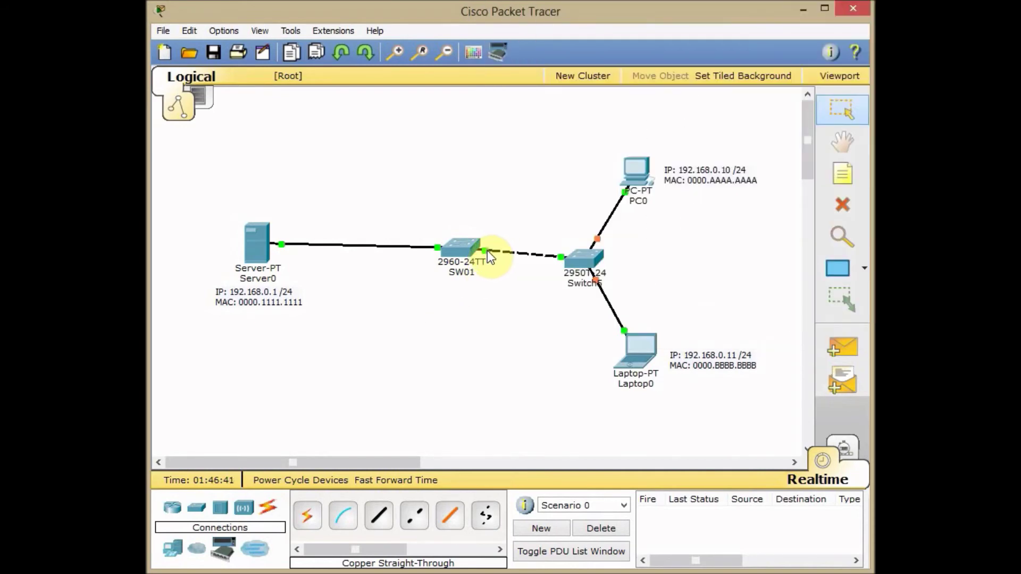
{"action": "mouse_move", "coordinate": [487, 250]}
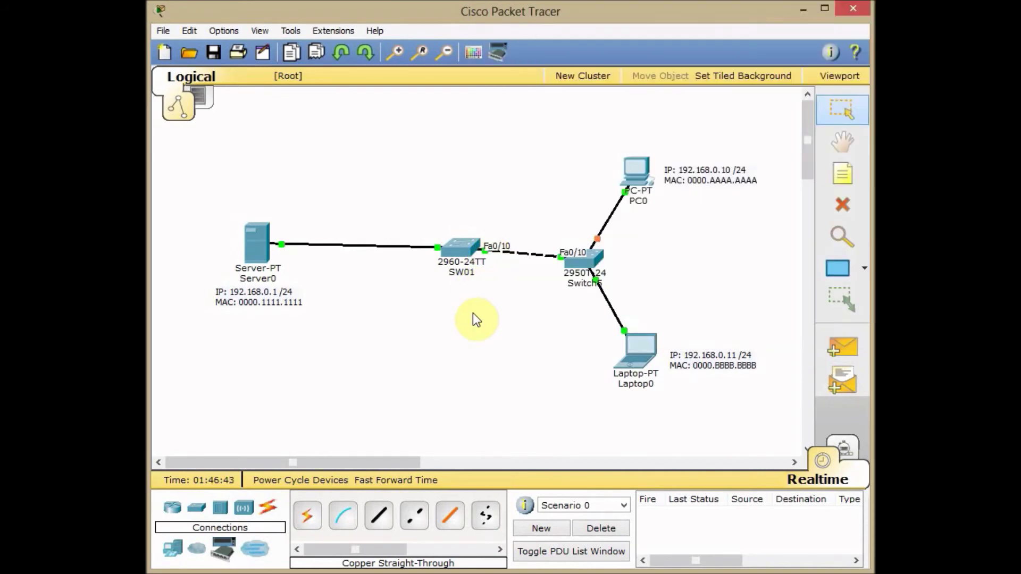
{"action": "left_click", "coordinate": [636, 352]}
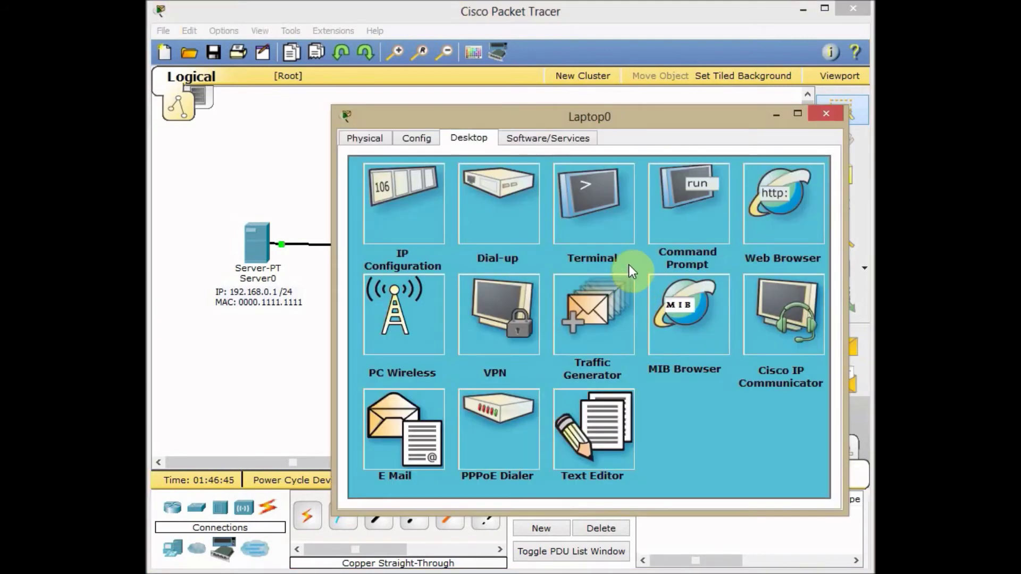
{"action": "left_click", "coordinate": [668, 208]}
{"action": "key", "text": "Up"}
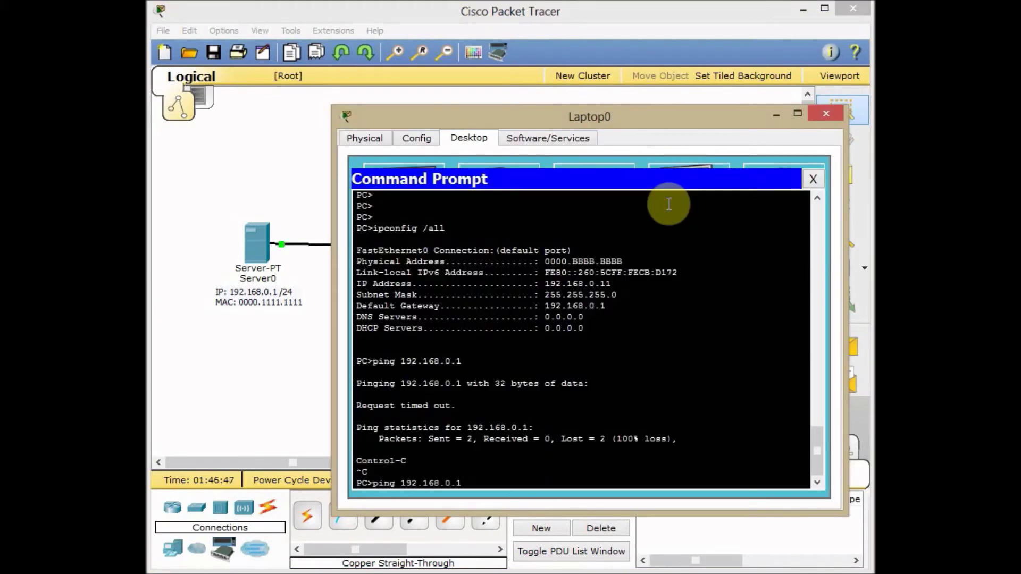
{"action": "key", "text": "Return"}
{"action": "left_click", "coordinate": [807, 179]}
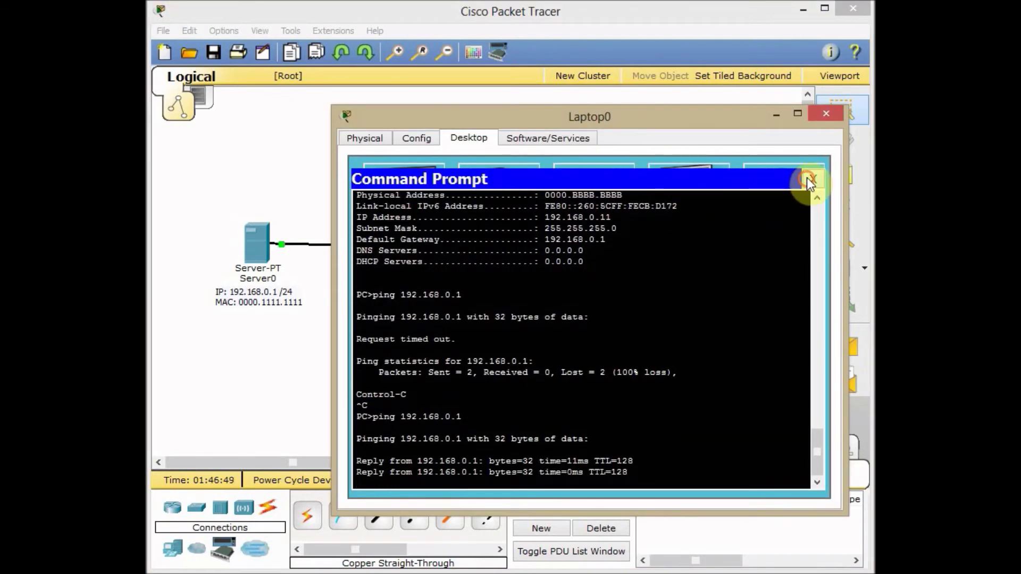
{"action": "left_click", "coordinate": [777, 116]}
Rerun ping 192.168.0.1 from PC0, get replies, and close its window
{"action": "left_click", "coordinate": [634, 169]}
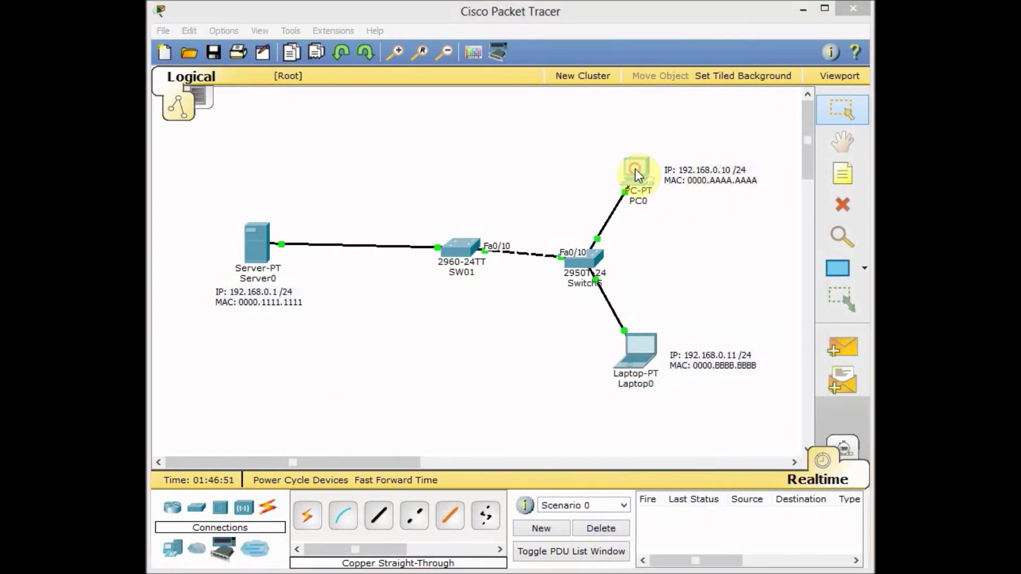
{"action": "left_click", "coordinate": [717, 190]}
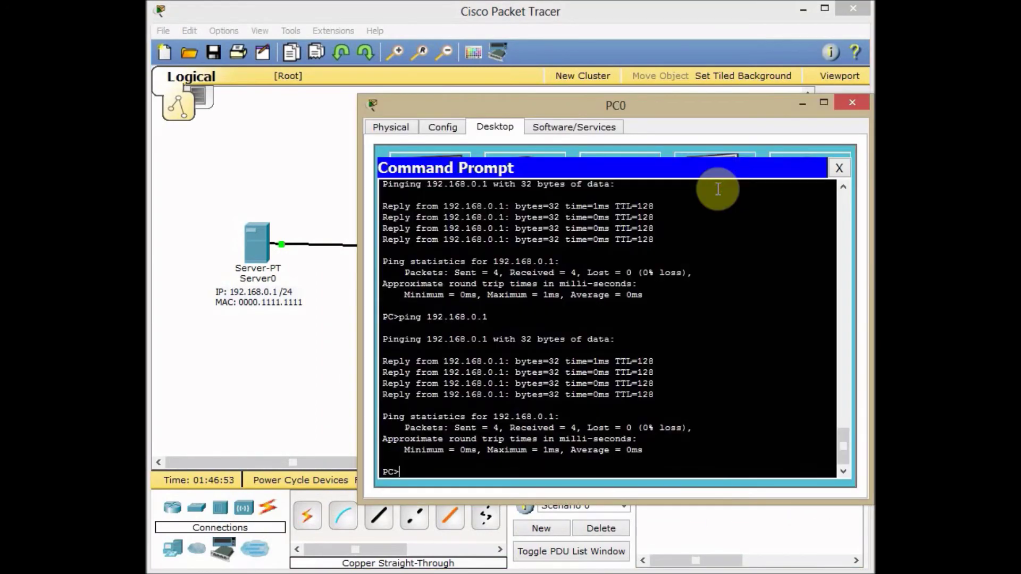
{"action": "key", "text": "Up"}
{"action": "key", "text": "Return"}
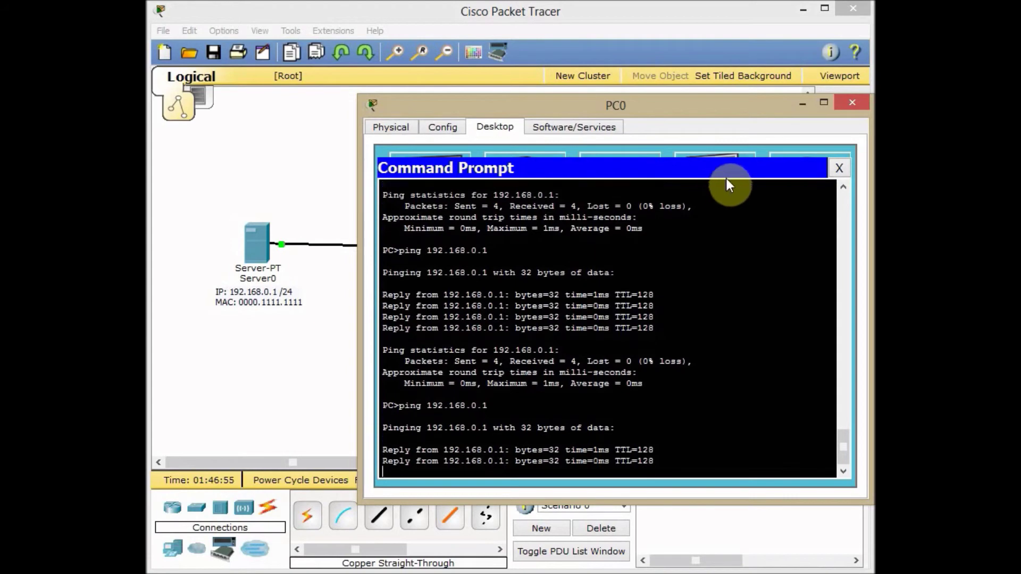
{"action": "left_click", "coordinate": [803, 102]}
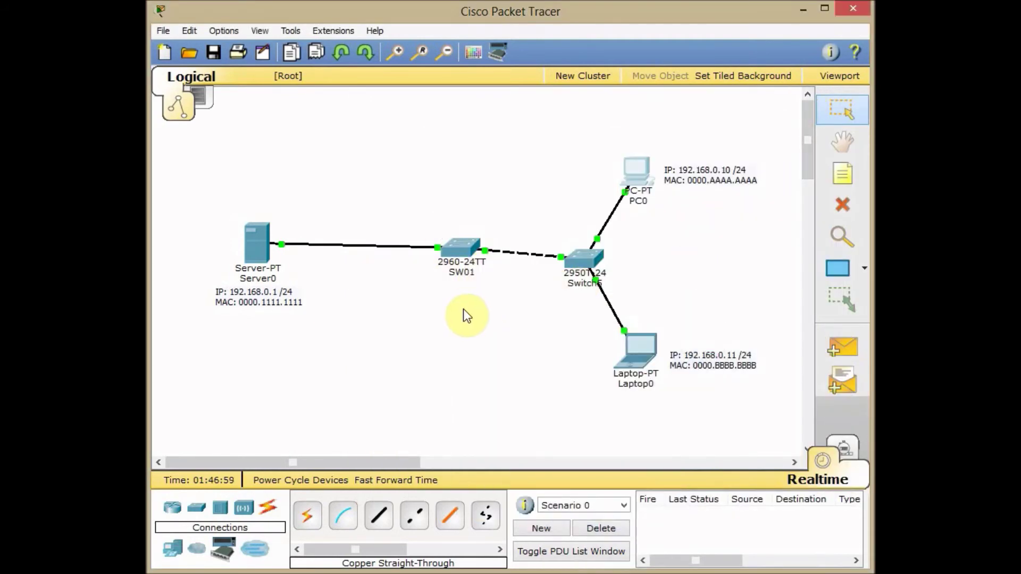
Open SW01's CLI, quit the paged output, and enter conf t and int fa 0/10
{"action": "left_click", "coordinate": [467, 249]}
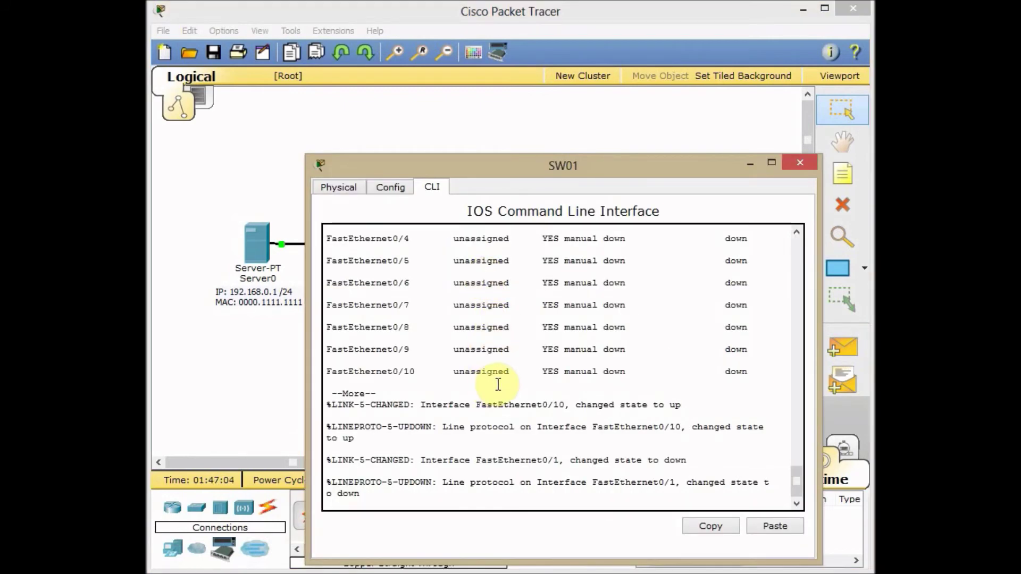
{"action": "key", "text": "Return"}
{"action": "key", "text": "Return"}
{"action": "key", "text": "Return"}
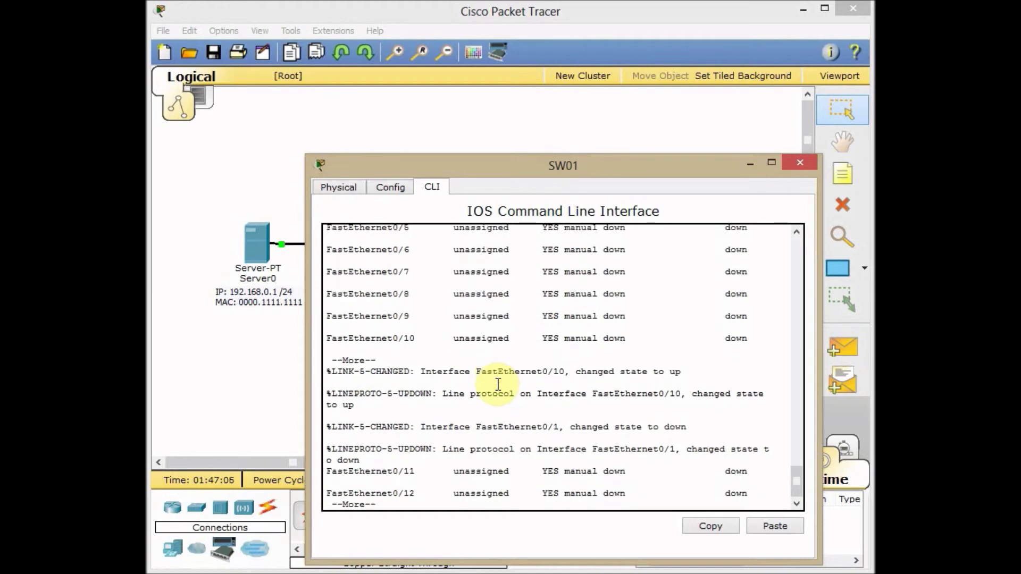
{"action": "key", "text": "q"}
{"action": "key", "text": "Return"}
{"action": "key", "text": "Return"}
{"action": "key", "text": "Return"}
{"action": "type", "text": "conf "}
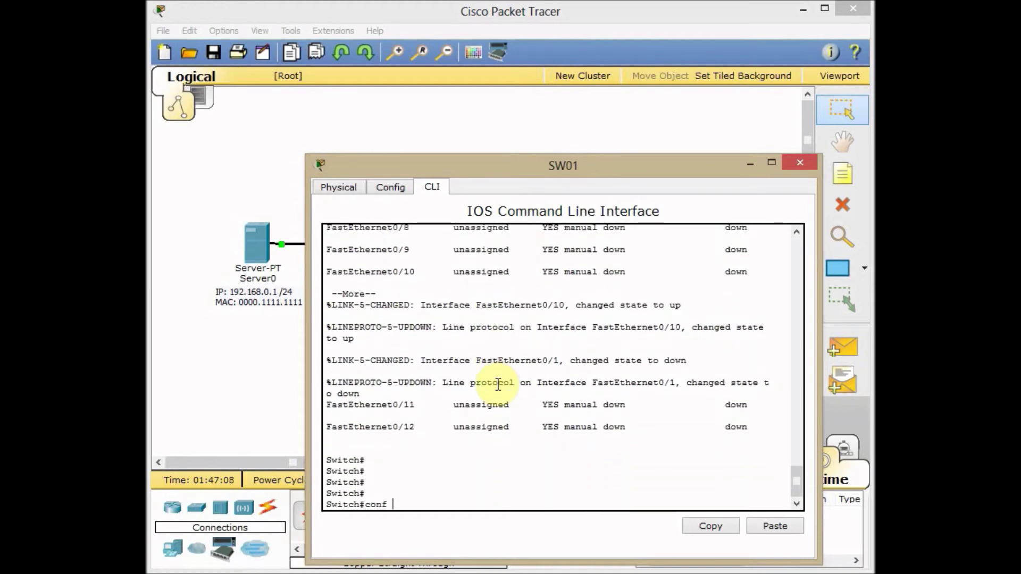
{"action": "type", "text": "t"}
{"action": "key", "text": "Return"}
{"action": "type", "text": "int fa "}
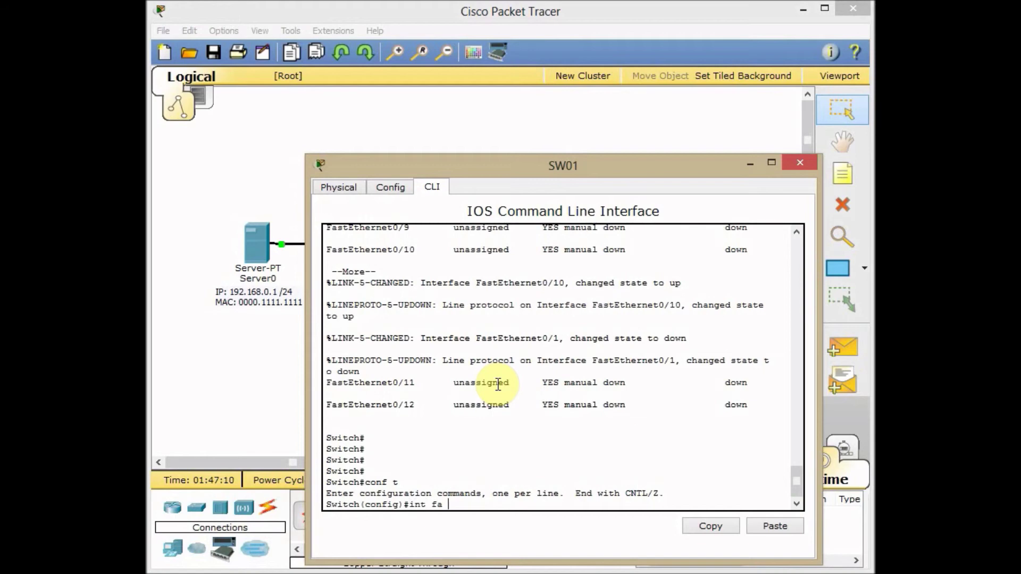
{"action": "type", "text": "0/10"}
{"action": "key", "text": "Return"}
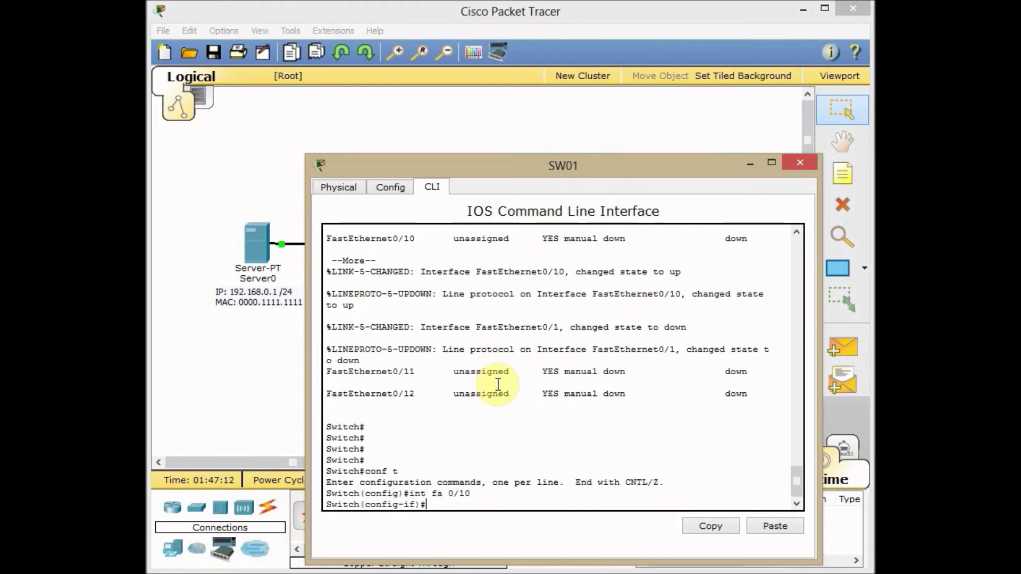
Set Fa0/10 to switchport mode access
{"action": "type", "text": "swi"}
{"action": "key", "text": "Tab"}
{"action": "type", "text": "mo"}
{"action": "key", "text": "Tab"}
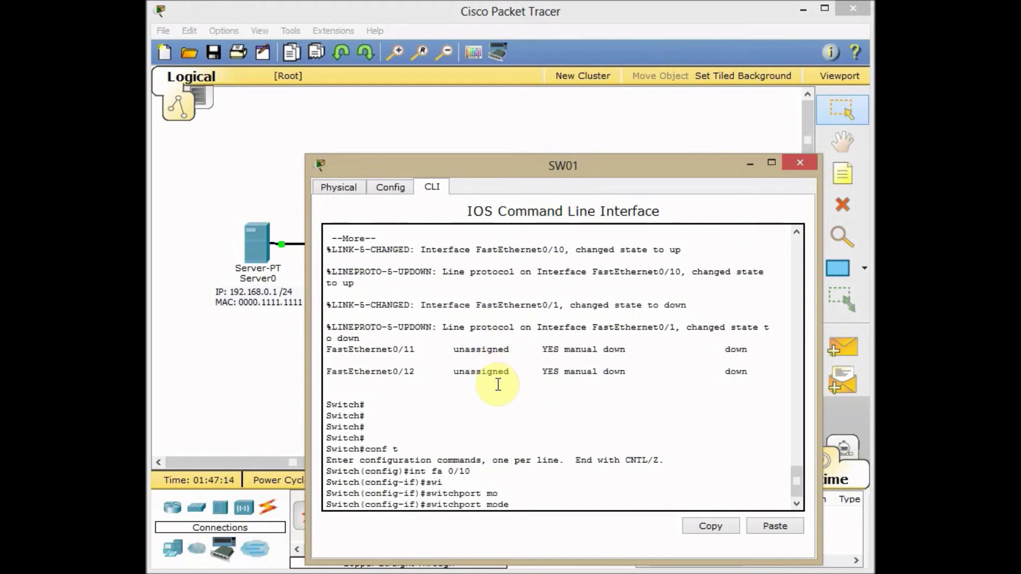
{"action": "type", "text": "acc"}
{"action": "key", "text": "Tab"}
{"action": "key", "text": "Return"}
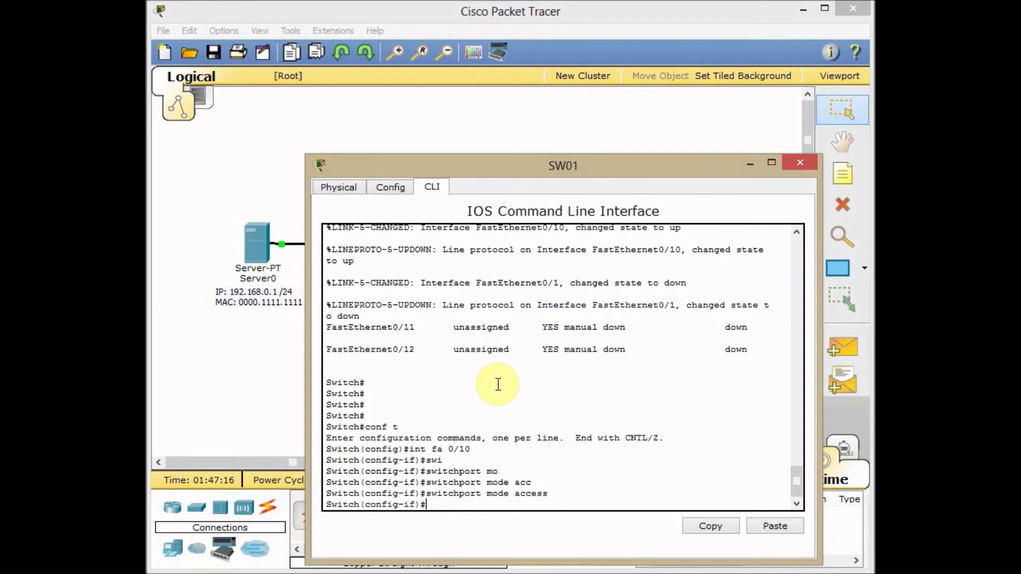
Enable switchport port-security on Fa0/10
{"action": "type", "text": "swi"}
{"action": "key", "text": "Tab"}
{"action": "type", "text": "po"}
{"action": "key", "text": "Tab"}
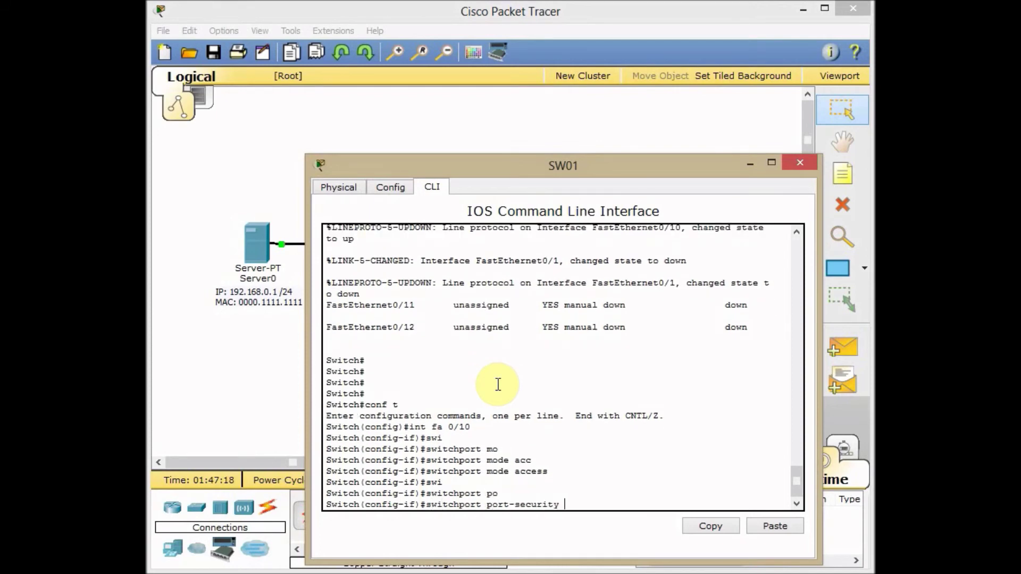
{"action": "key", "text": "Return"}
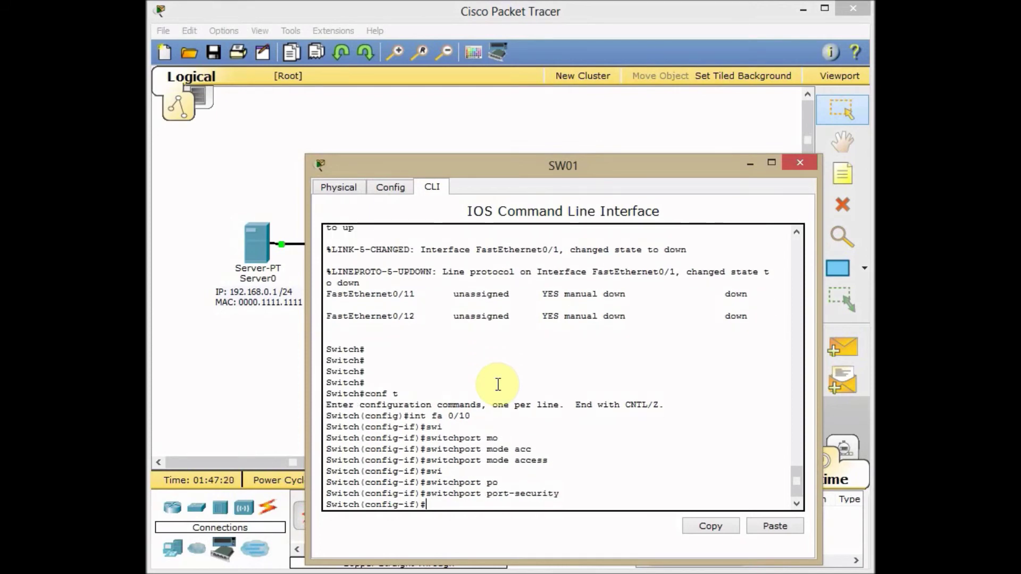
Set switchport port-security maximum 1 on Fa0/10
{"action": "type", "text": "swi"}
{"action": "key", "text": "Tab"}
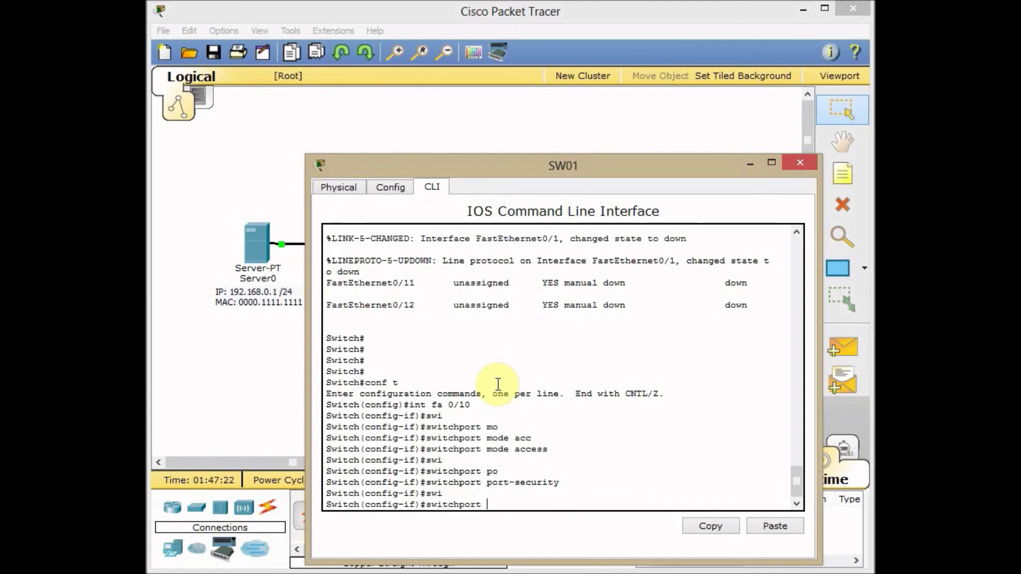
{"action": "type", "text": "po"}
{"action": "key", "text": "Tab"}
{"action": "type", "text": "maxi"}
{"action": "key", "text": "Tab"}
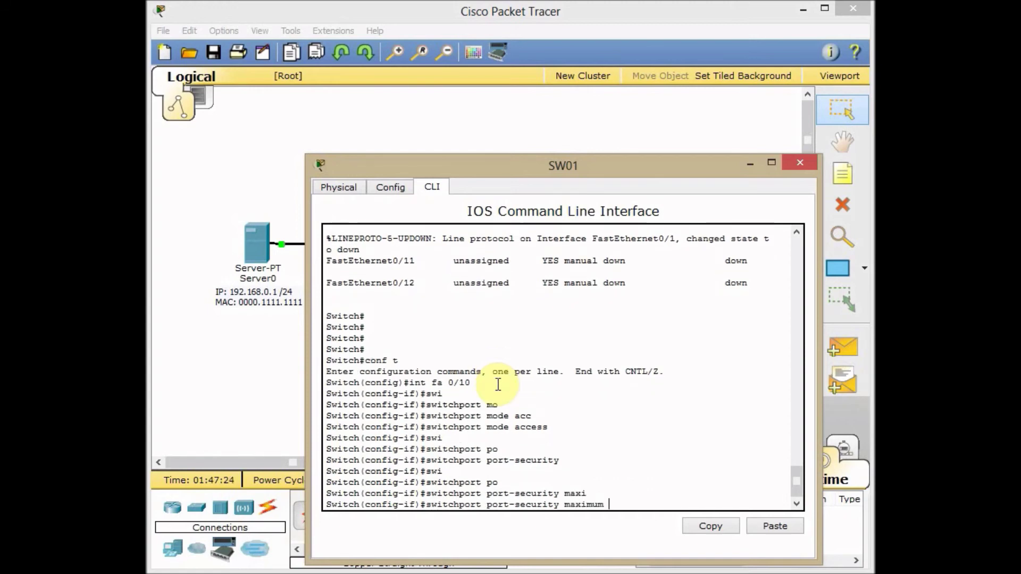
{"action": "type", "text": "1"}
{"action": "key", "text": "Return"}
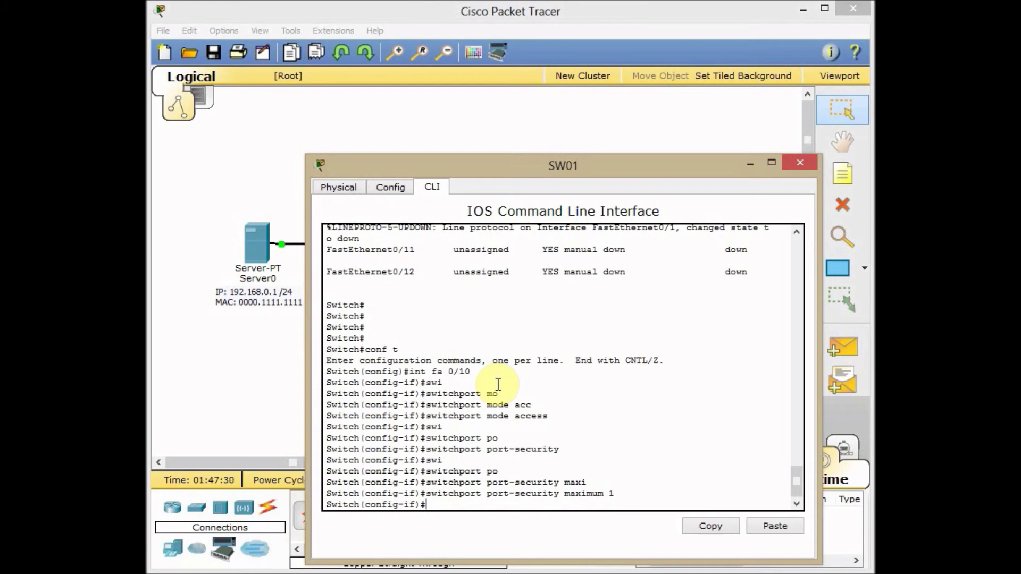
Rerun ping 192.168.0.1 from PC0 and close PC0's prompt and window
{"action": "left_click", "coordinate": [670, 146]}
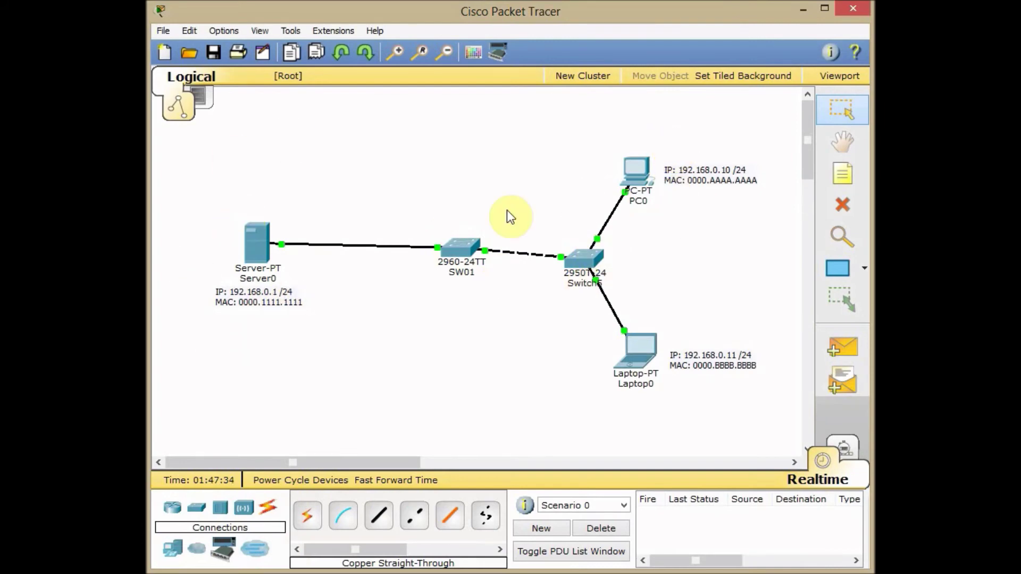
{"action": "left_click", "coordinate": [646, 176]}
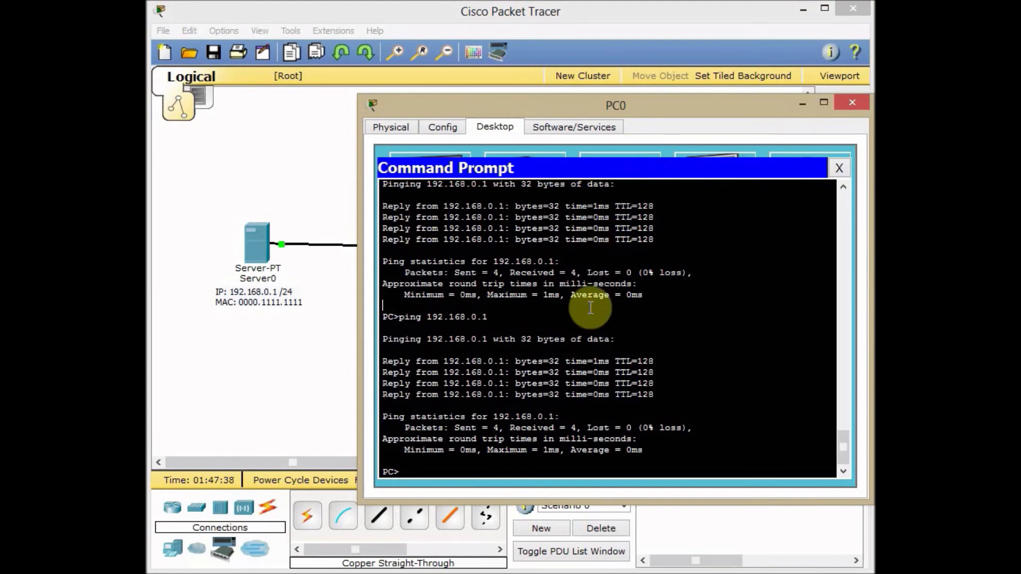
{"action": "key", "text": "Up"}
{"action": "key", "text": "Return"}
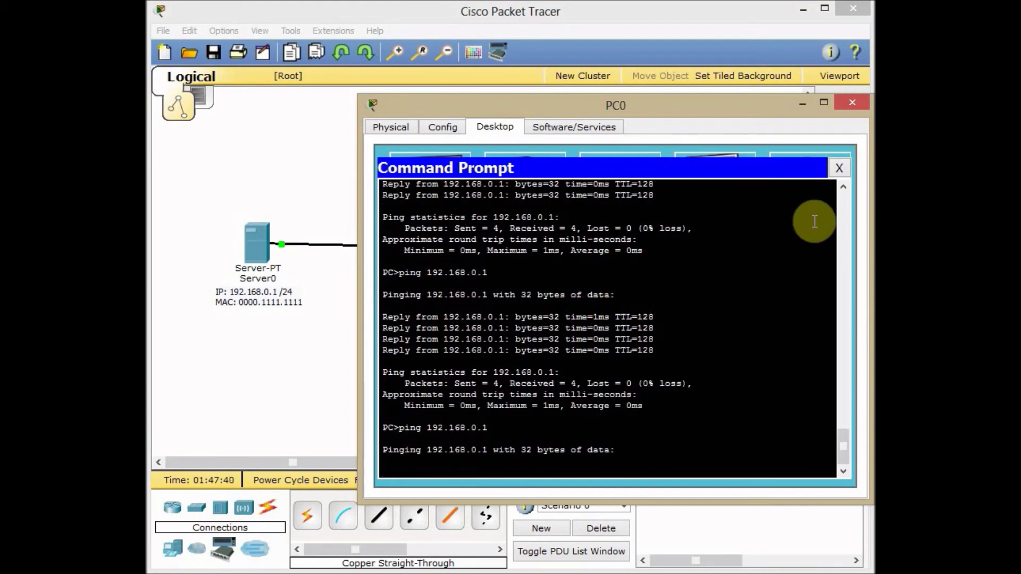
{"action": "left_click", "coordinate": [836, 167]}
{"action": "left_click", "coordinate": [853, 103]}
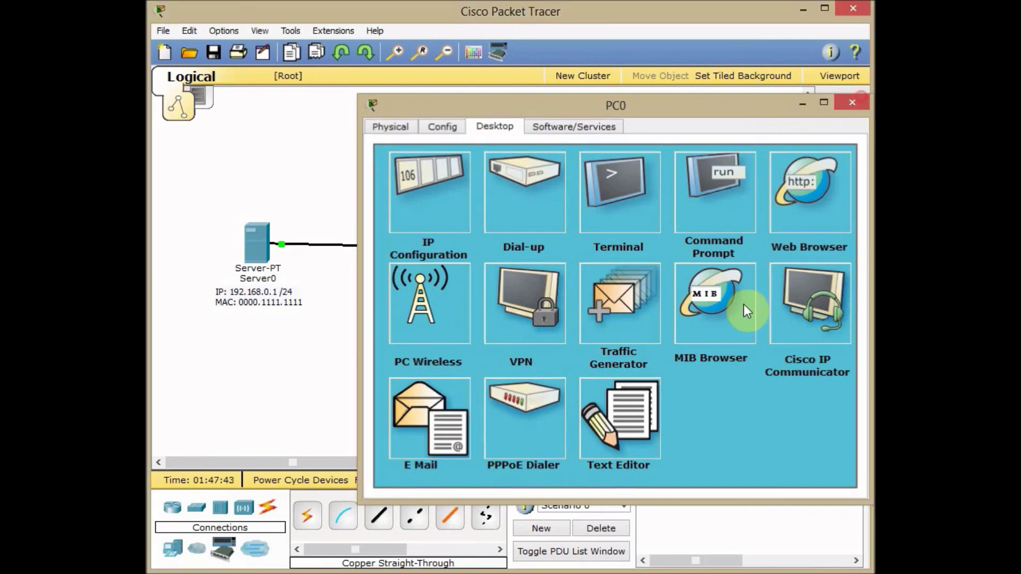
Check Laptop0, then exit configuration mode on SW01 with Ctrl+Z and close its window
{"action": "left_click", "coordinate": [630, 352]}
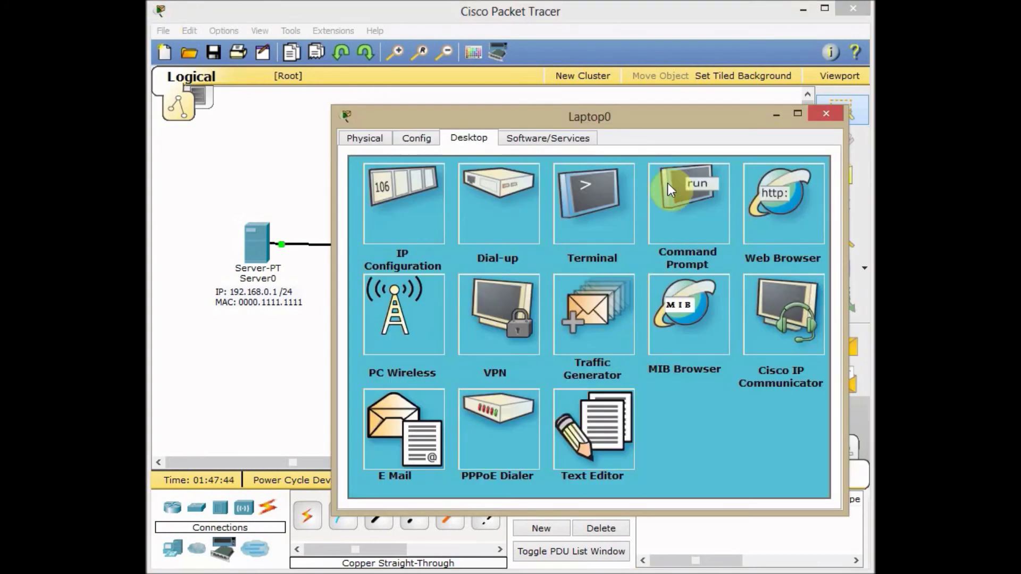
{"action": "left_click", "coordinate": [821, 117]}
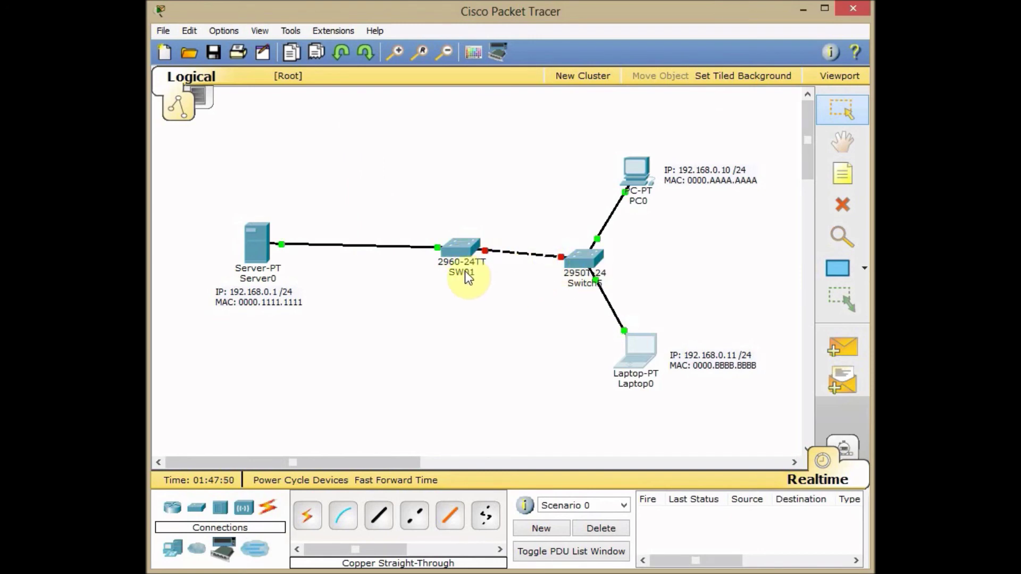
{"action": "left_click", "coordinate": [453, 248]}
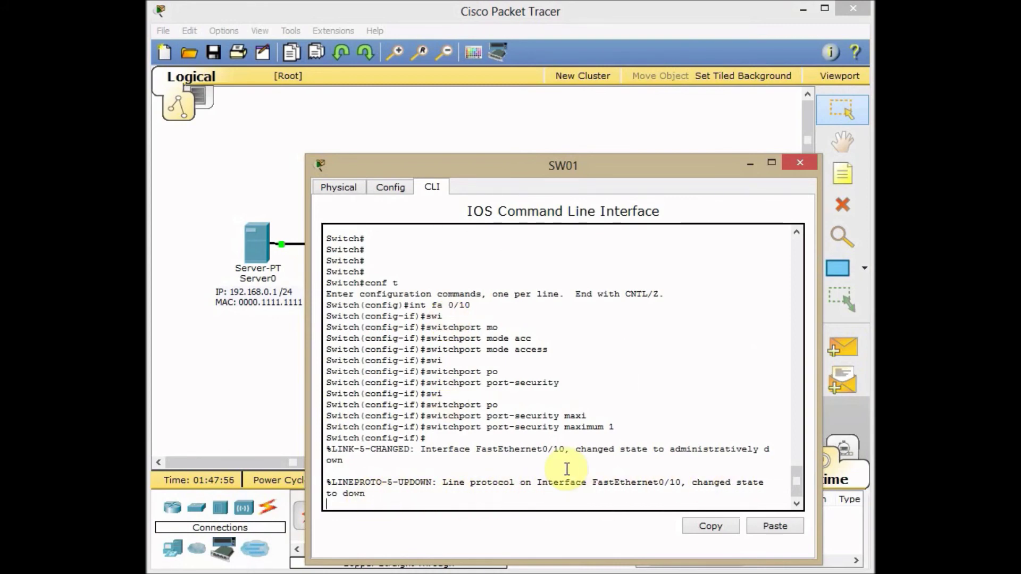
{"action": "key", "text": "ctrl+z"}
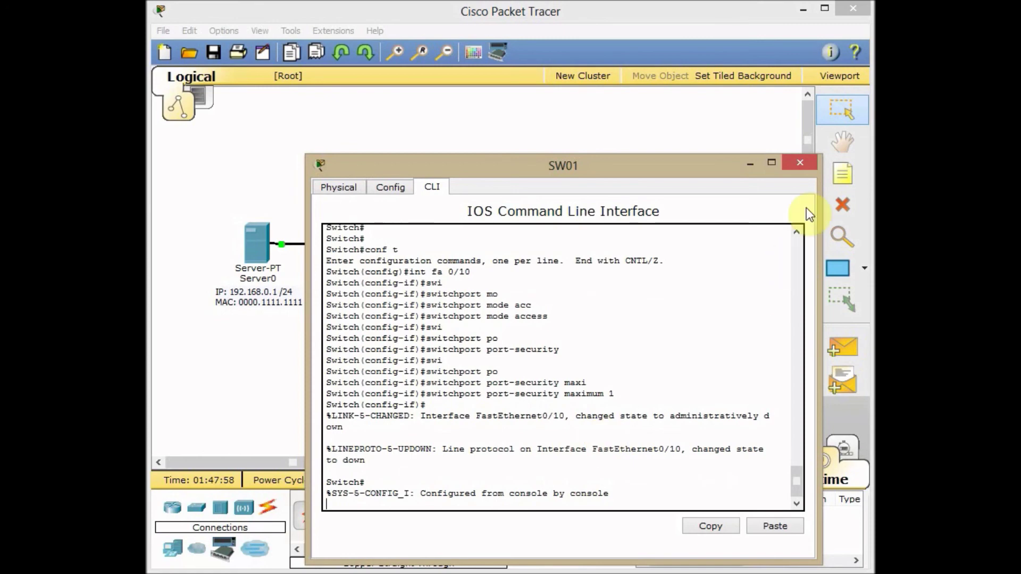
{"action": "left_click", "coordinate": [797, 160]}
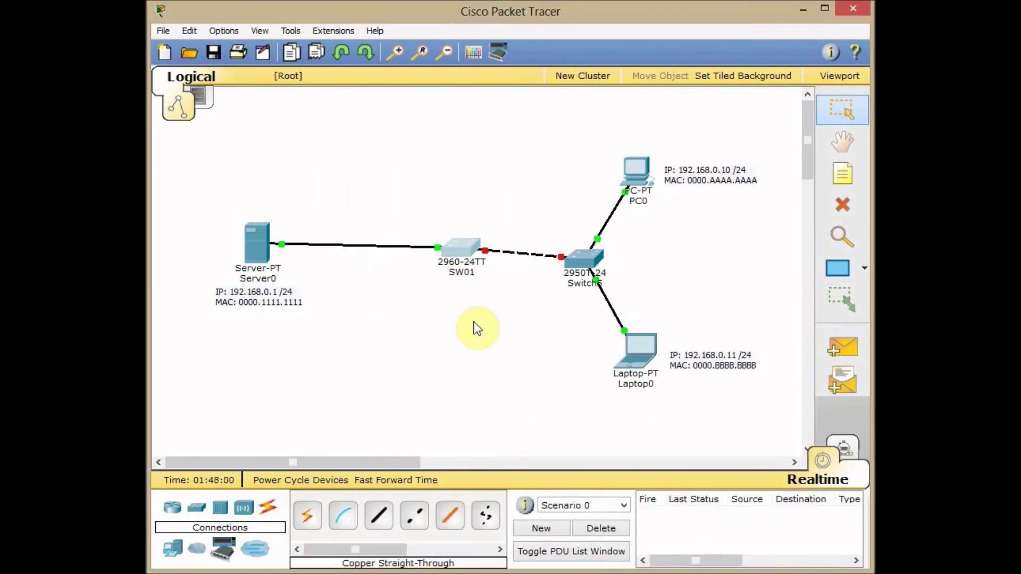